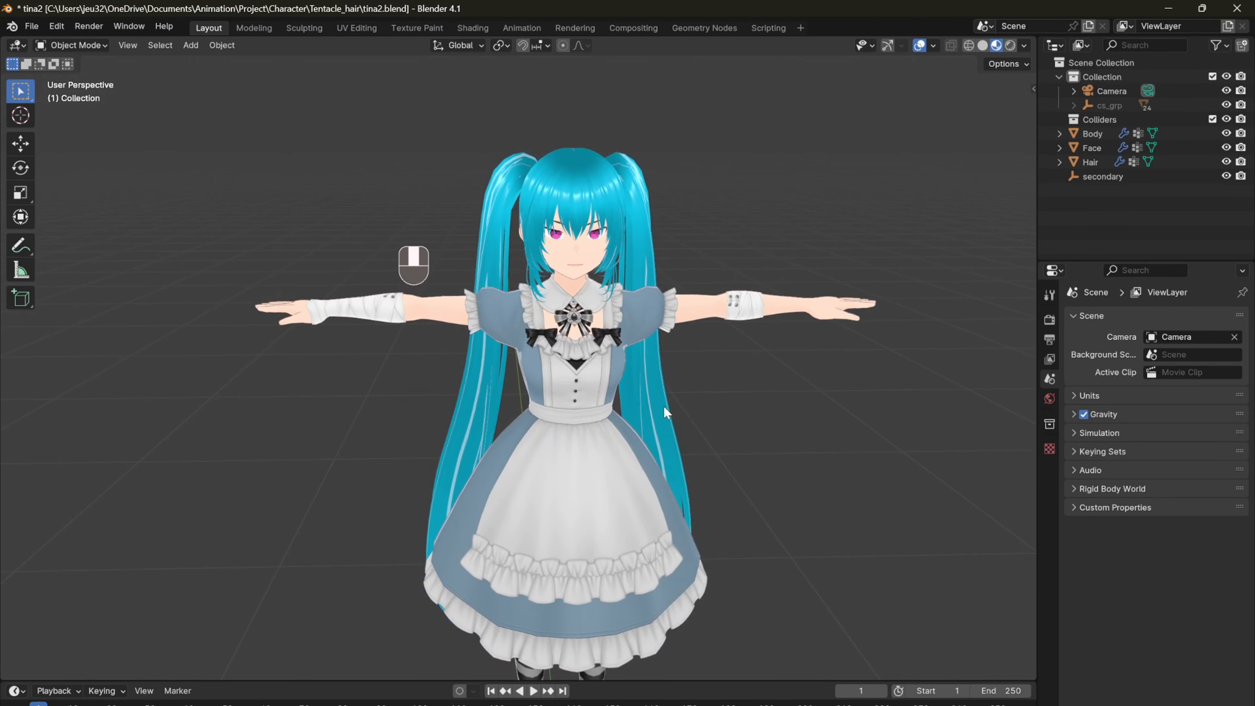
# Step: Hide the character's body mesh and select the hair mesh
pyautogui.scroll(-1, 629, 426)
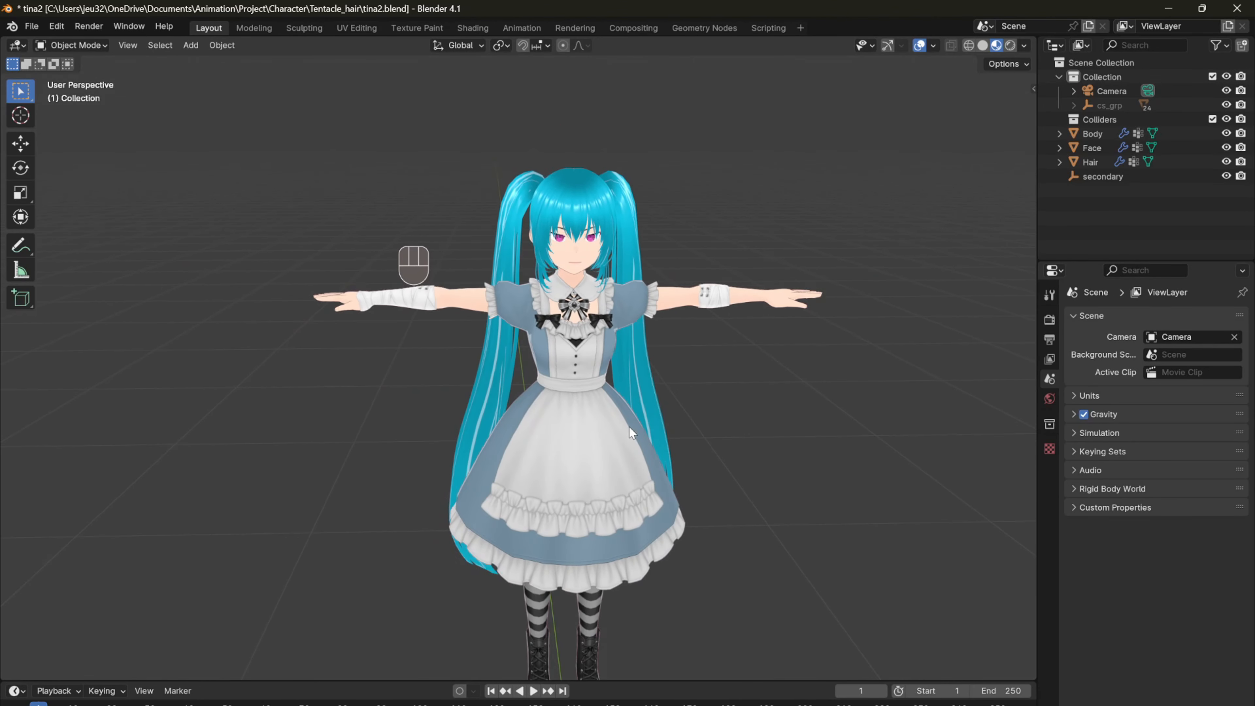
pyautogui.click(613, 437)
pyautogui.press('h')
pyautogui.click(642, 360)
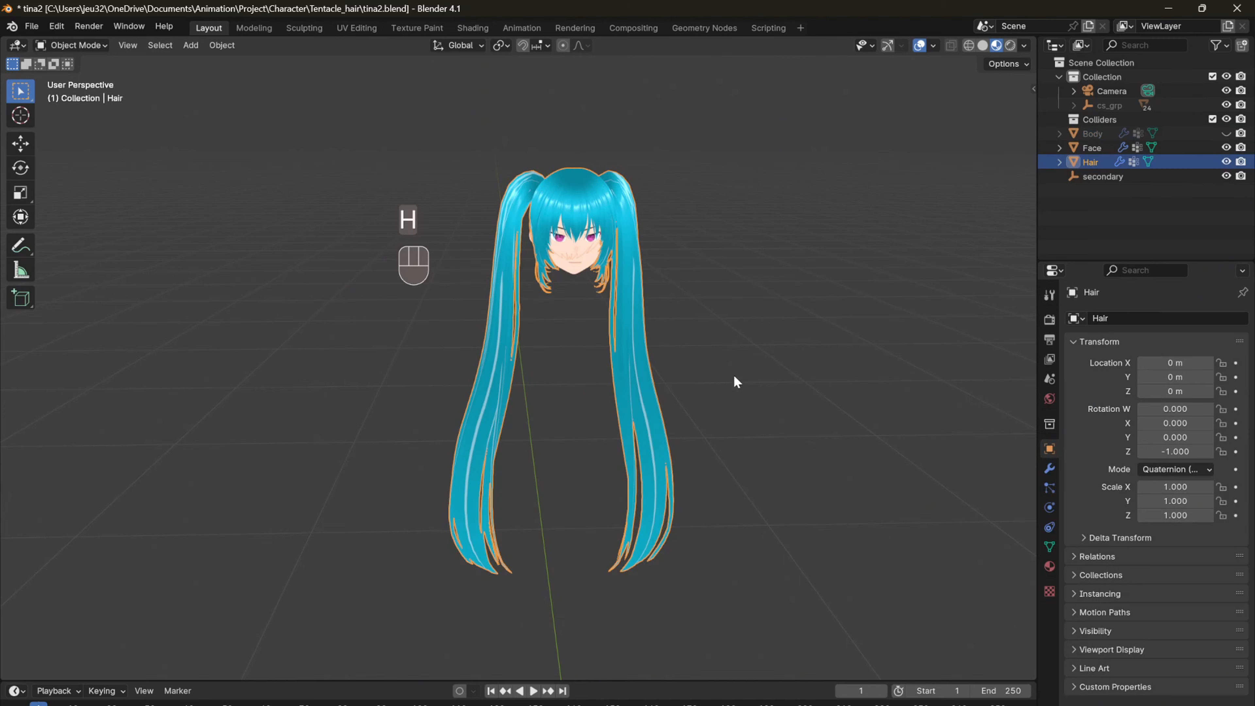
# Step: Add a single-bone armature in the front view and enter Edit Mode on it
pyautogui.moveTo(705, 374); pyautogui.dragTo(32, 364, button='middle')
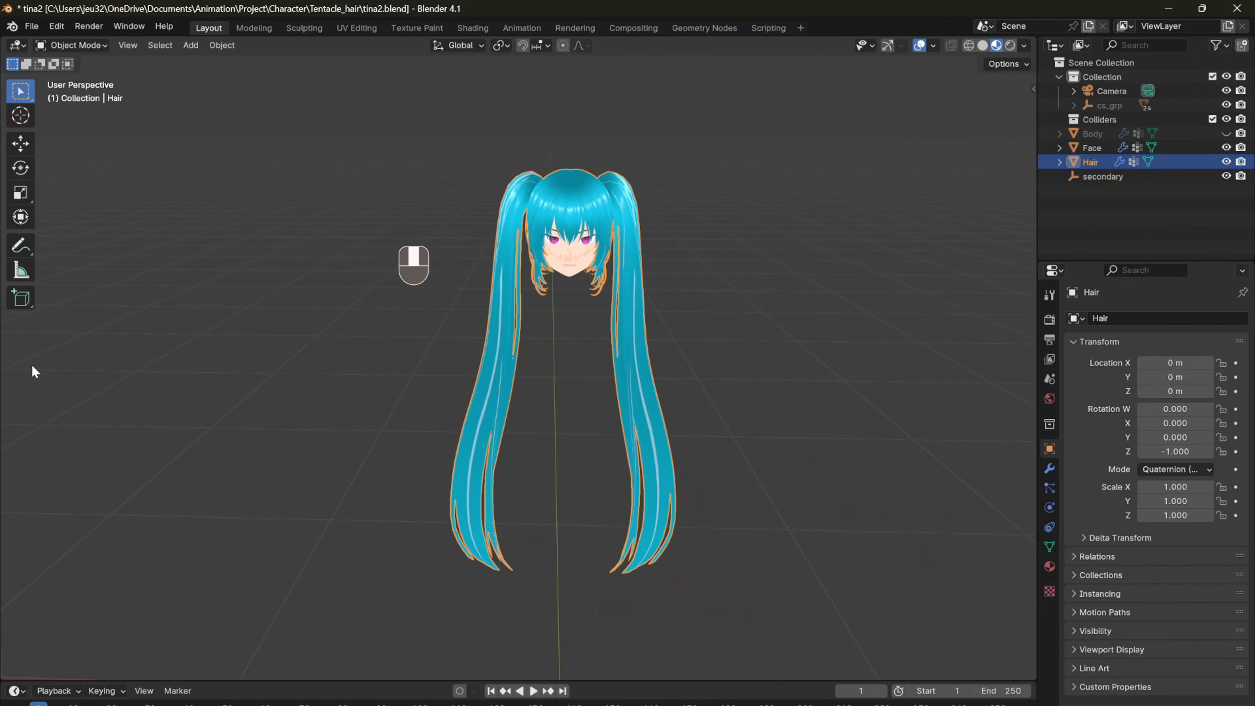
pyautogui.press('KP_1')
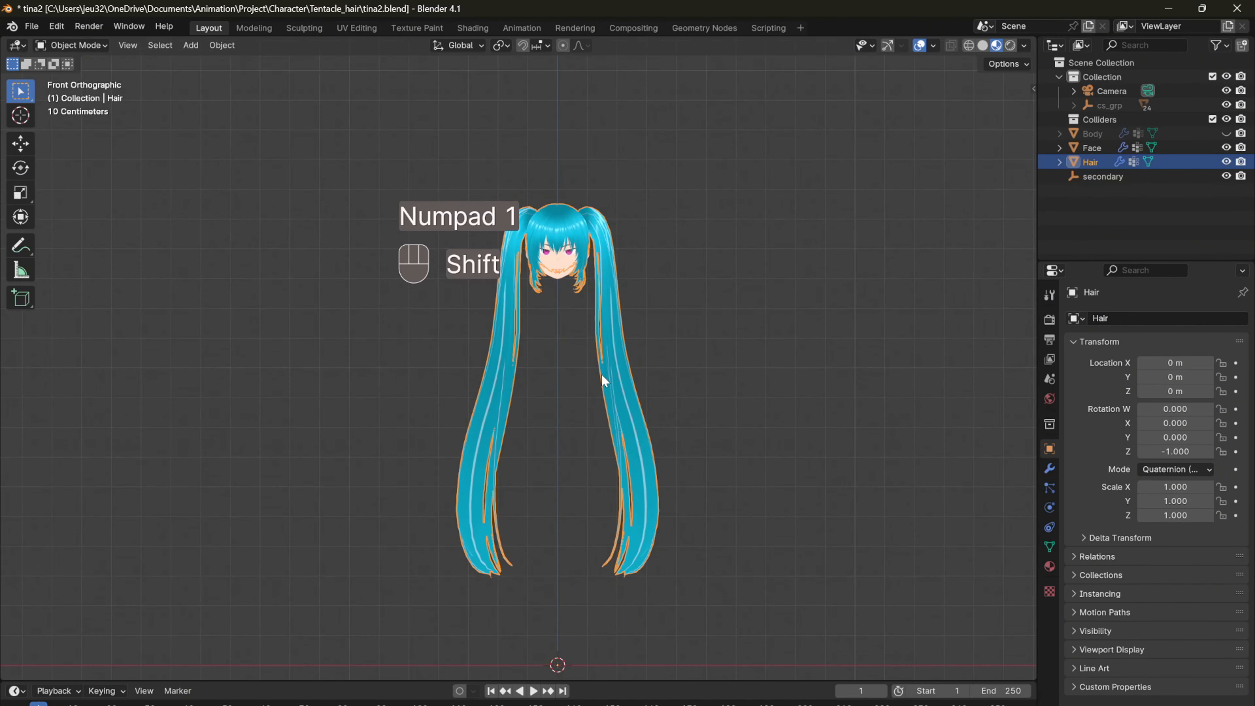
pyautogui.hotkey('shift', 'a')
pyautogui.click(602, 376)
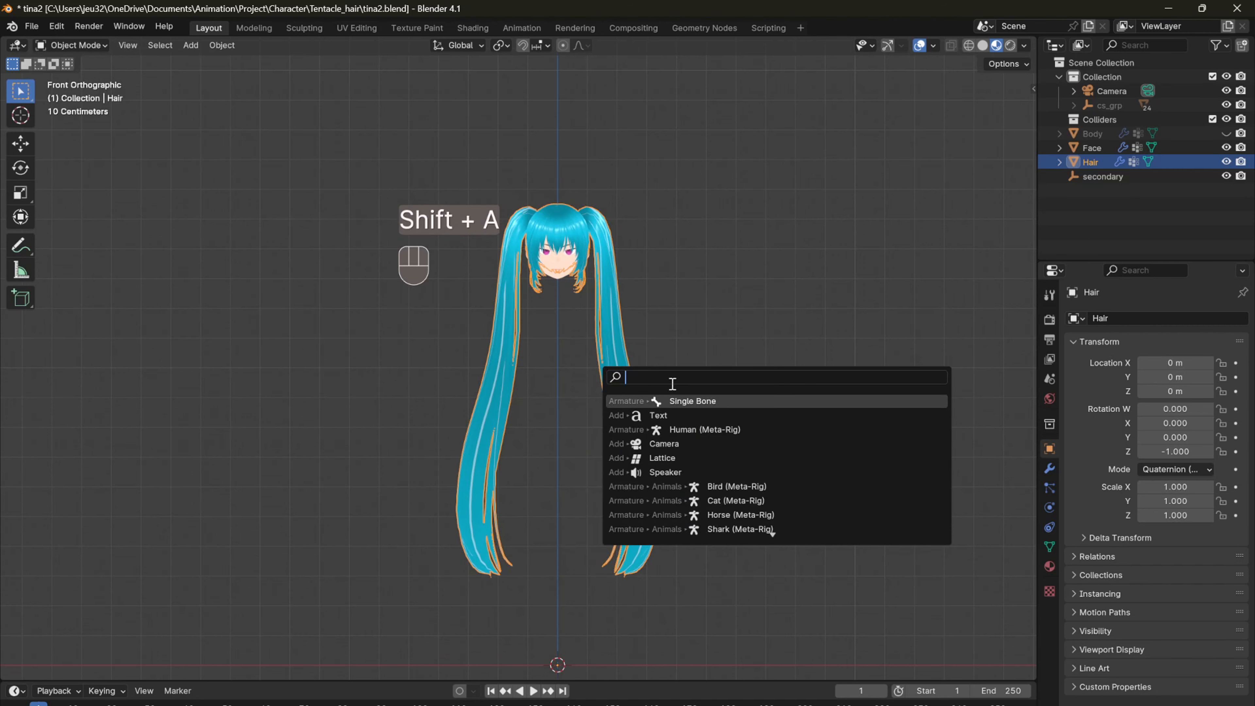
pyautogui.click(695, 400)
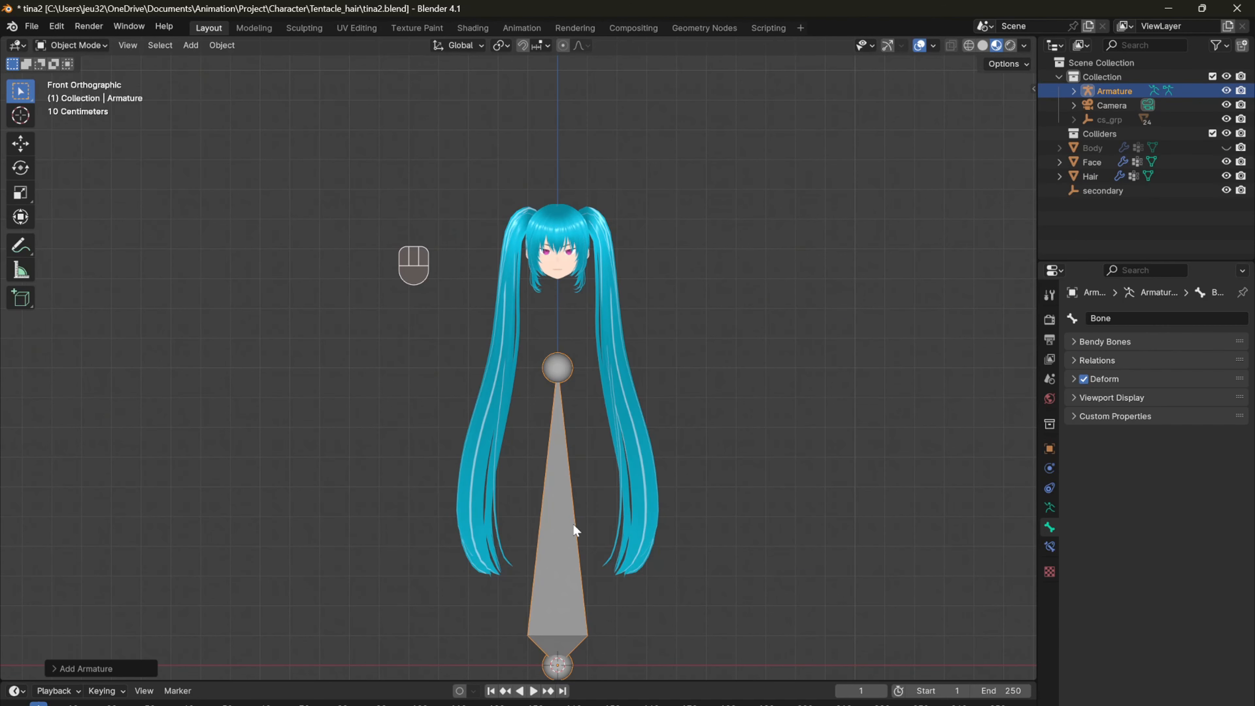
pyautogui.press('Tab')
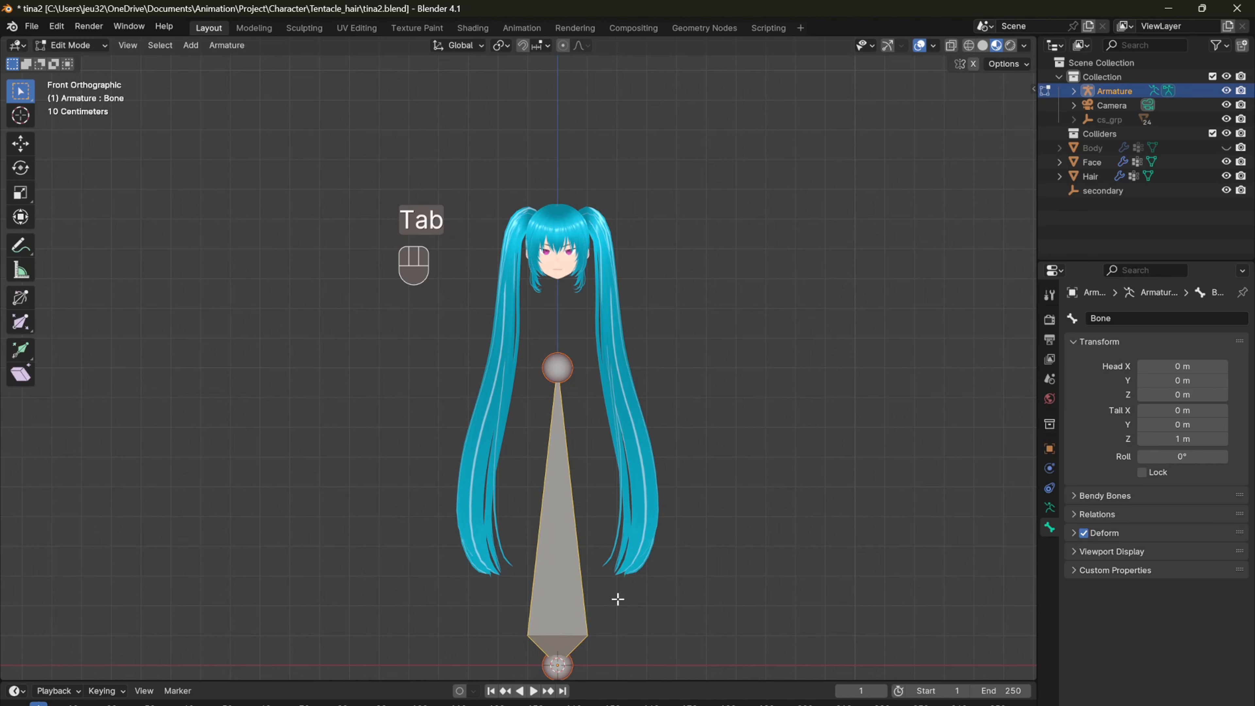
# Step: Scale the bone down to about 0.19 m long and place its head at the root of the character's left ponytail
pyautogui.press('g')
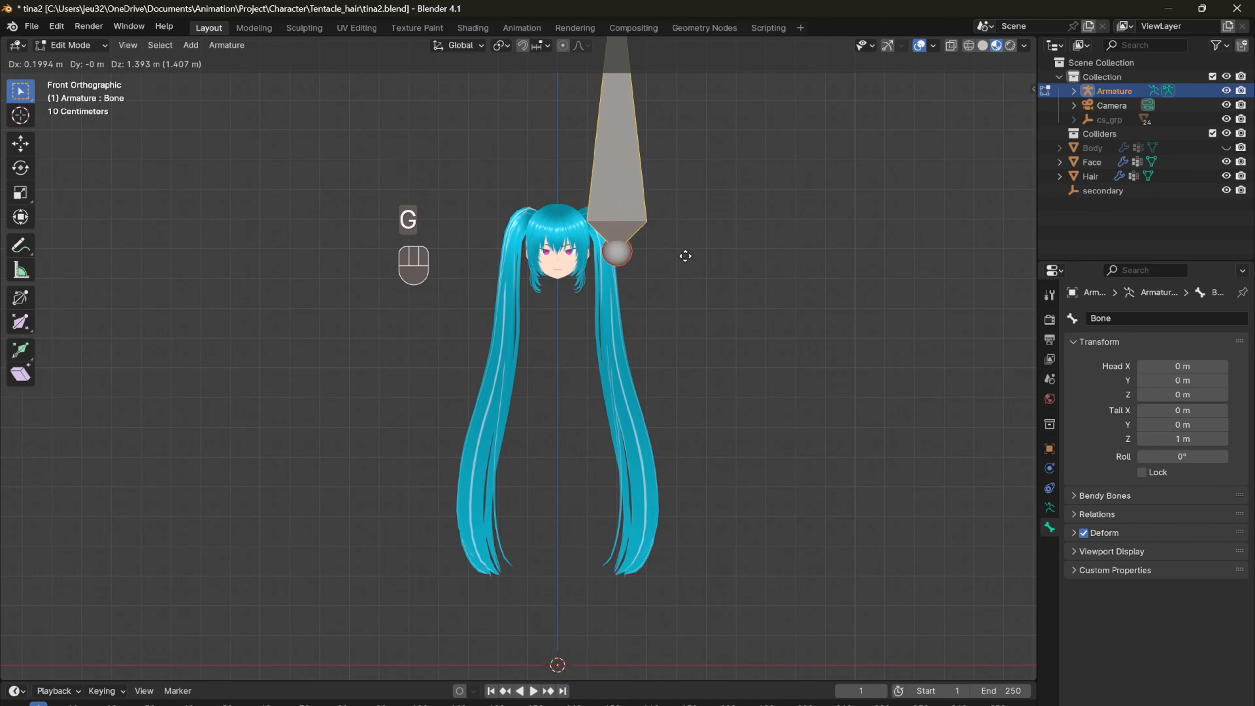
pyautogui.click(664, 440)
pyautogui.press('s')
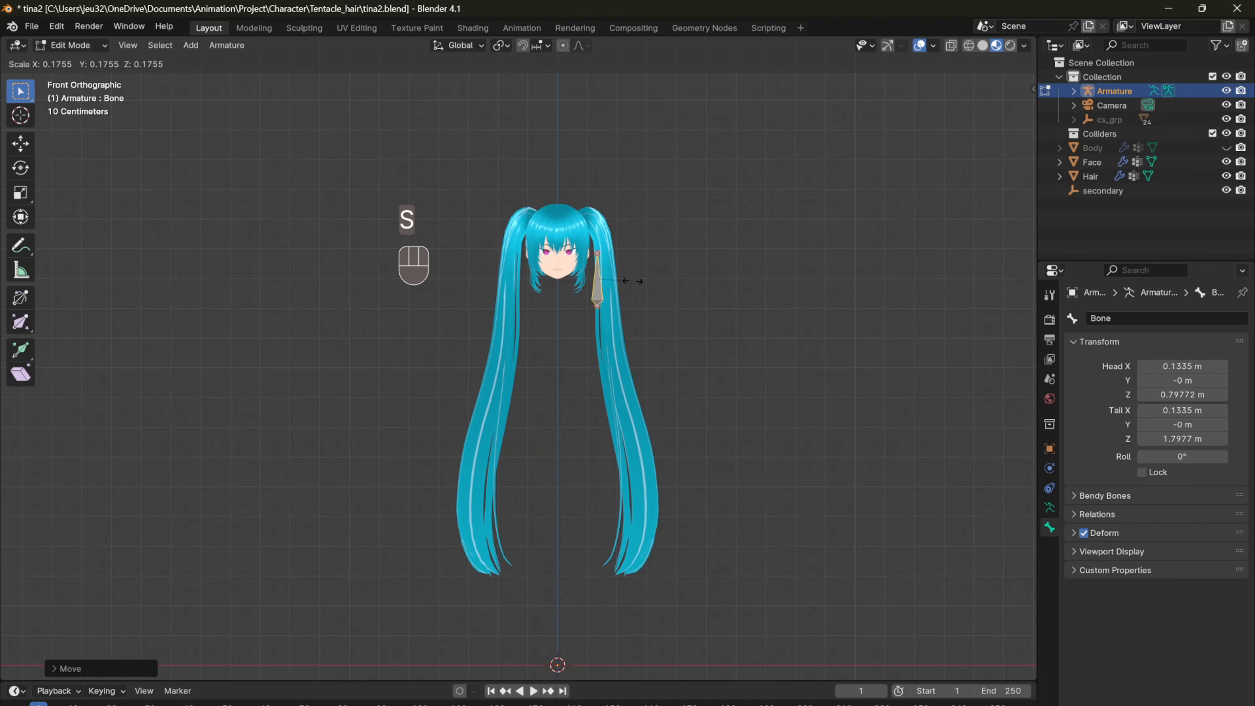
pyautogui.click(621, 280)
pyautogui.press('g')
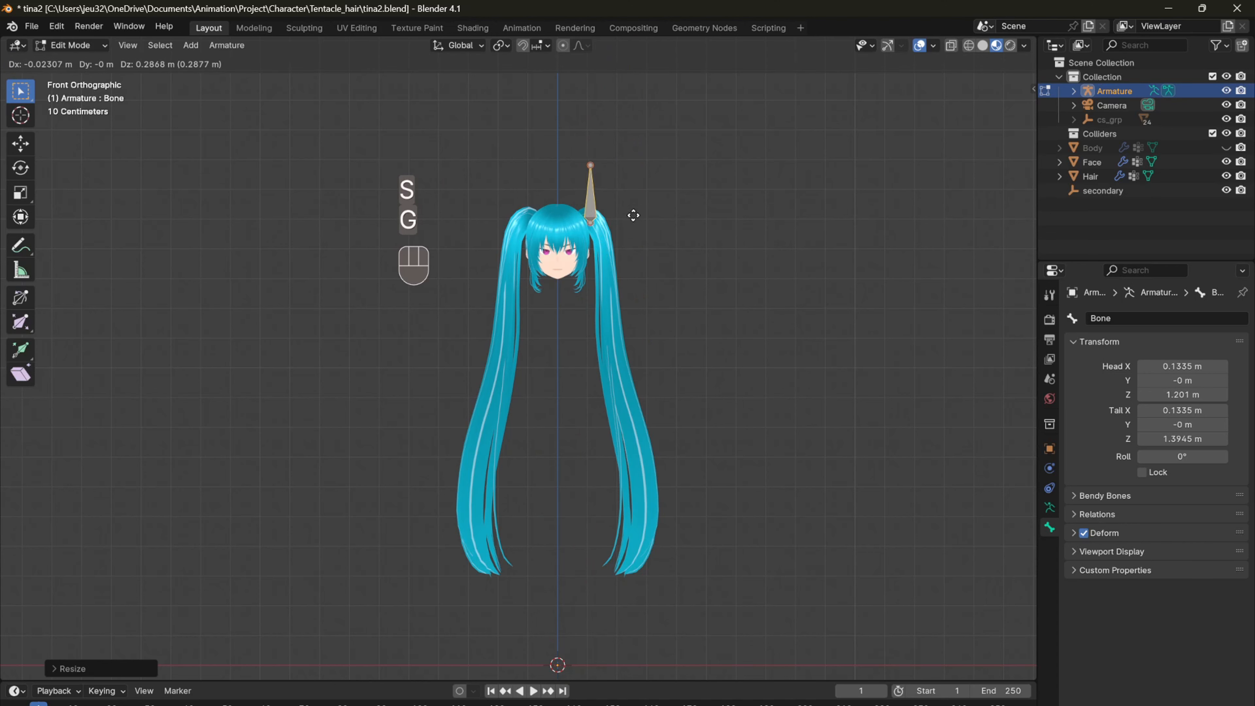
pyautogui.click(634, 215)
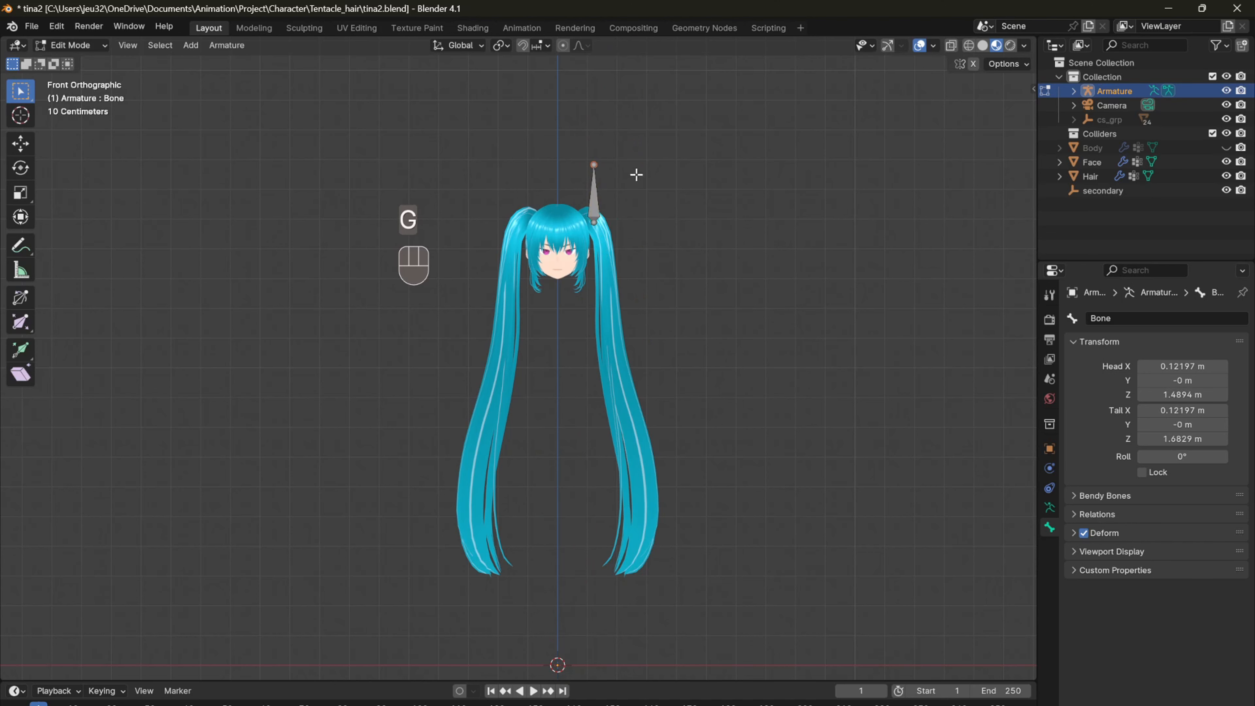
# Step: Move the bone's tail down along the left ponytail and shift the whole bone about 0.1 m back into the hair
pyautogui.press('g')
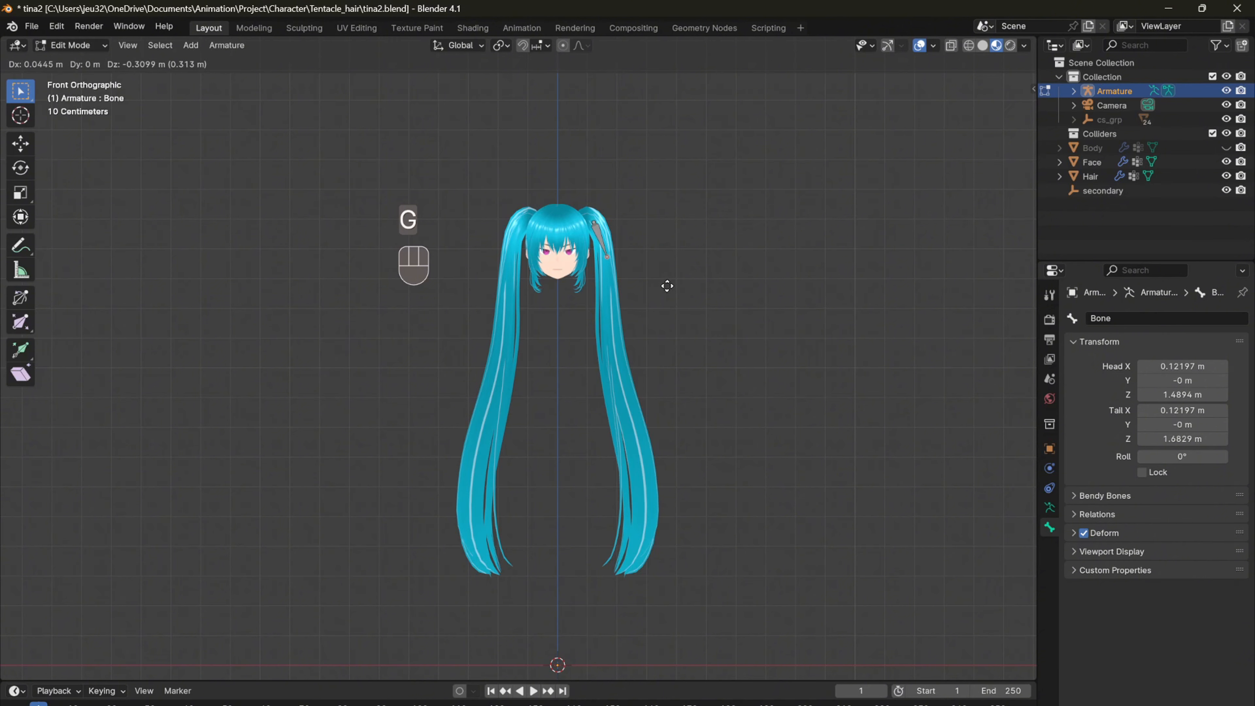
pyautogui.click(668, 285)
pyautogui.press('KP_3')
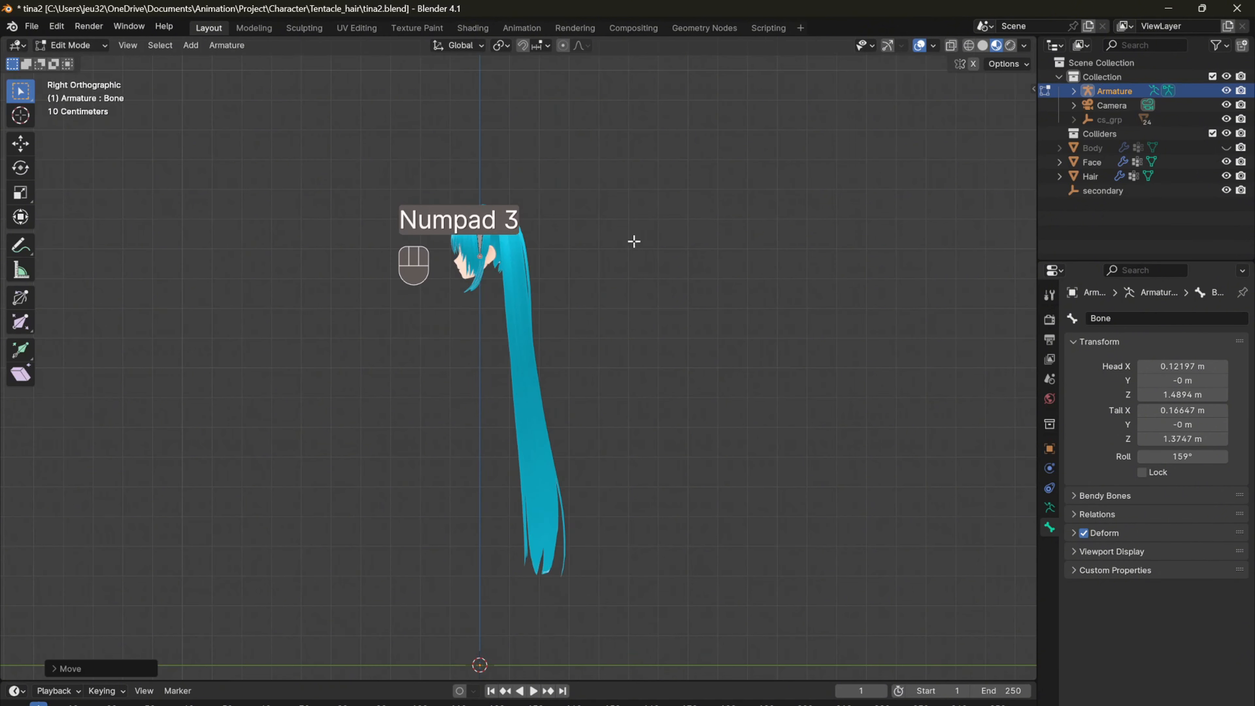
pyautogui.keyDown('shift'); pyautogui.moveTo(593, 245); pyautogui.dragTo(580, 277, button='middle'); pyautogui.keyUp('shift')
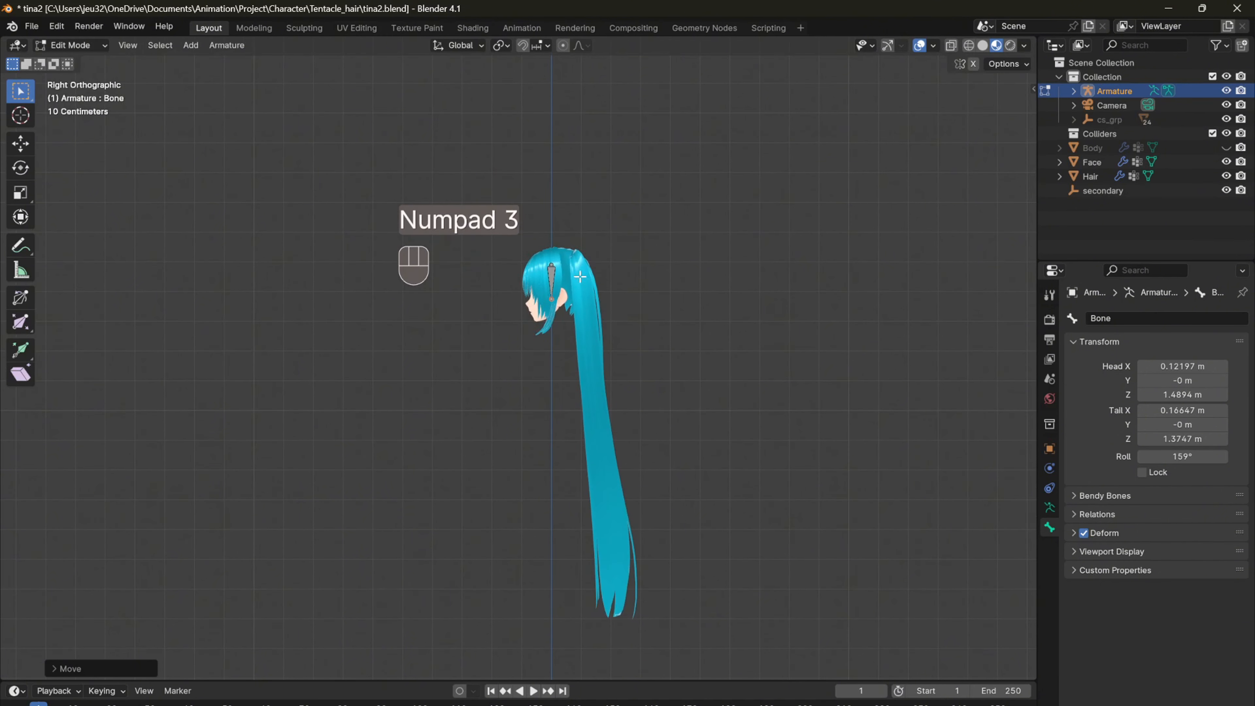
pyautogui.click(552, 277)
pyautogui.press('g')
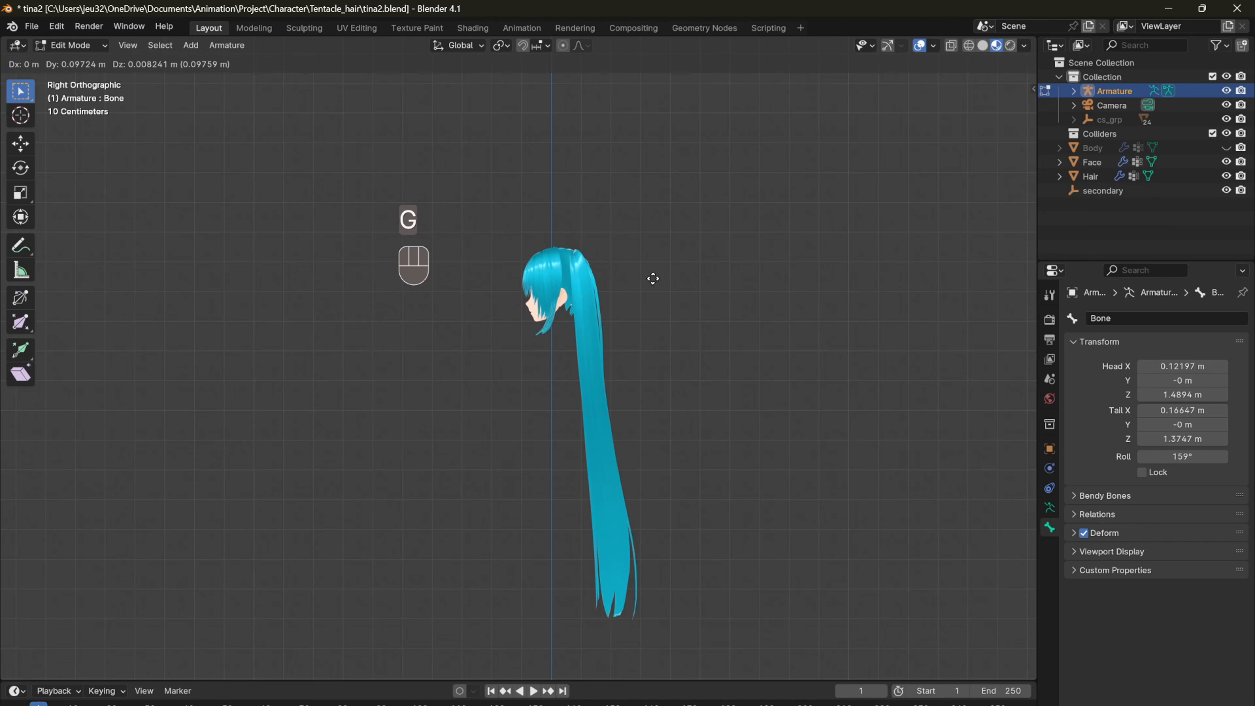
pyautogui.click(654, 279)
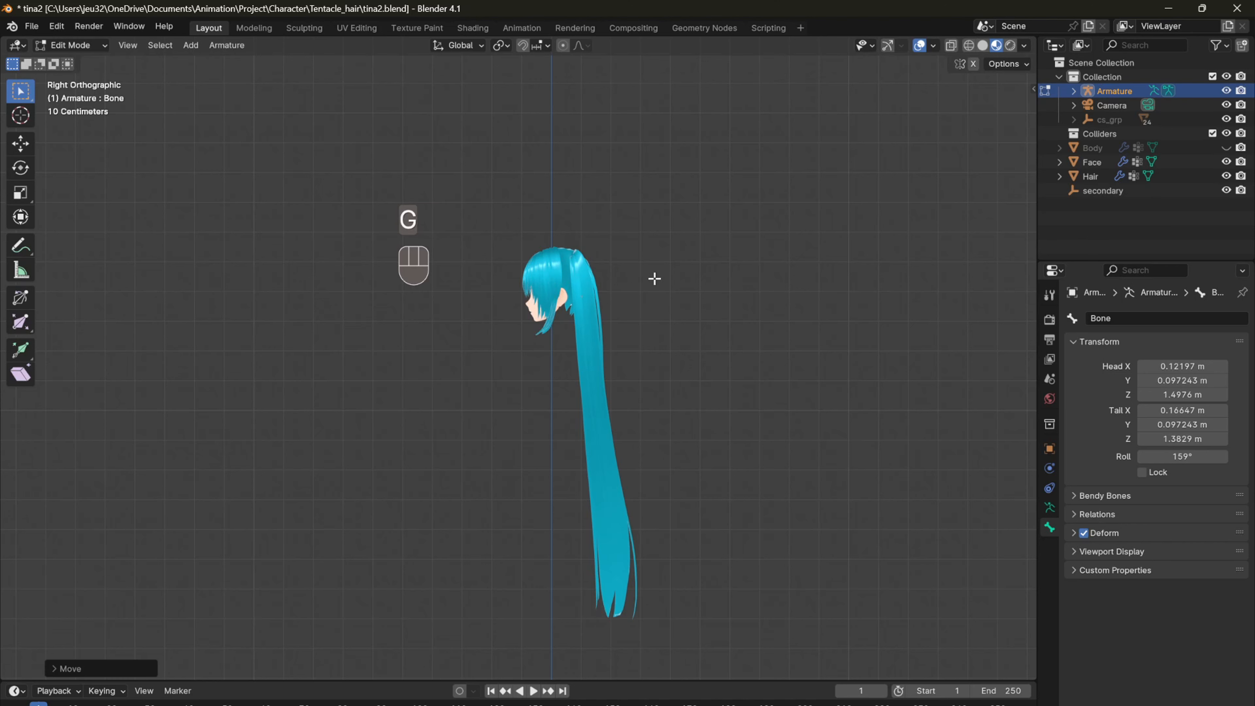
# Step: Set the armature to display In Front of the hair mesh
pyautogui.click(1050, 509)
pyautogui.click(1051, 528)
pyautogui.click(1050, 508)
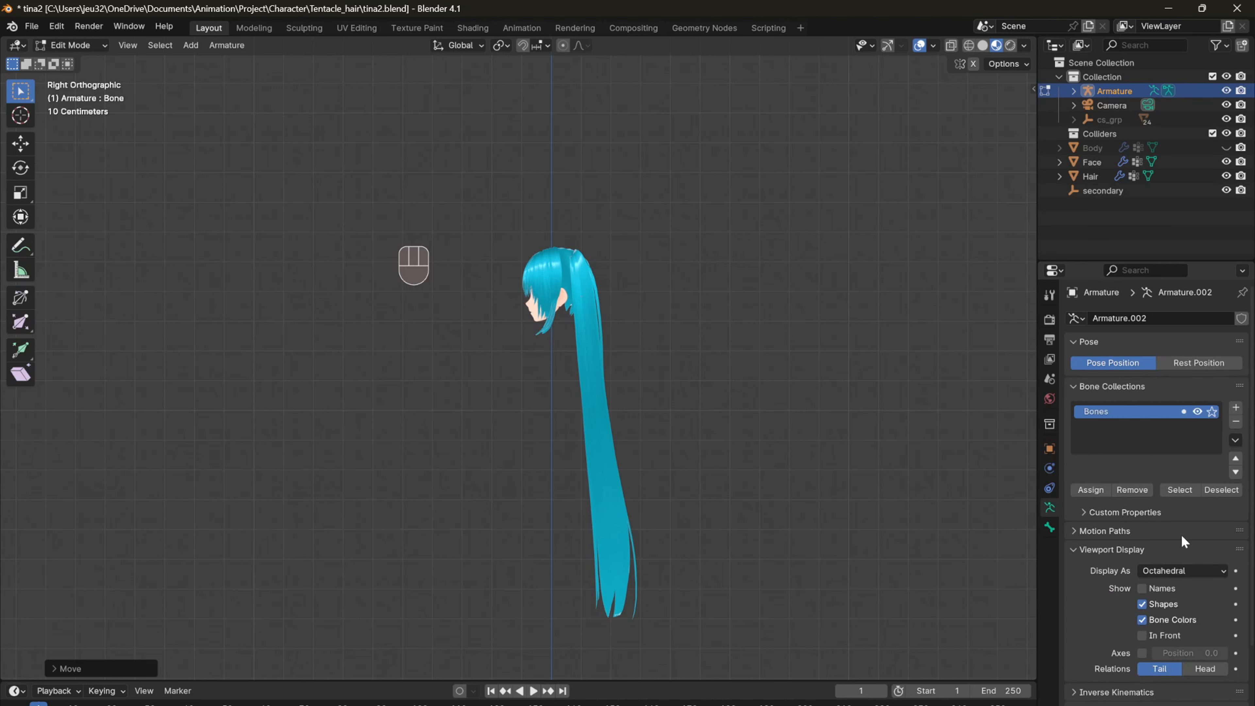
pyautogui.click(1152, 635)
# Step: Rename the bone at the root of the left ponytail as hair01_l
pyautogui.press('KP_1')
pyautogui.keyDown('shift'); pyautogui.moveTo(624, 303); pyautogui.dragTo(628, 316, button='middle'); pyautogui.keyUp('shift')
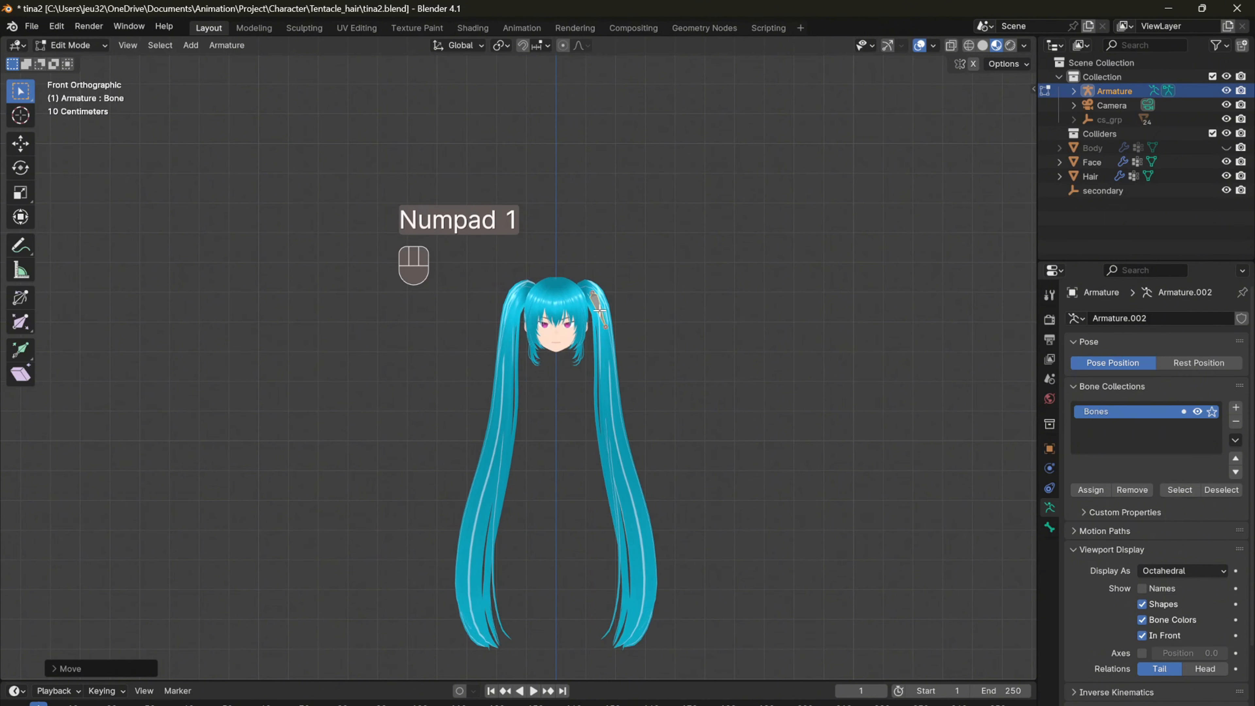
pyautogui.scroll(1, 601, 307)
pyautogui.click(617, 299)
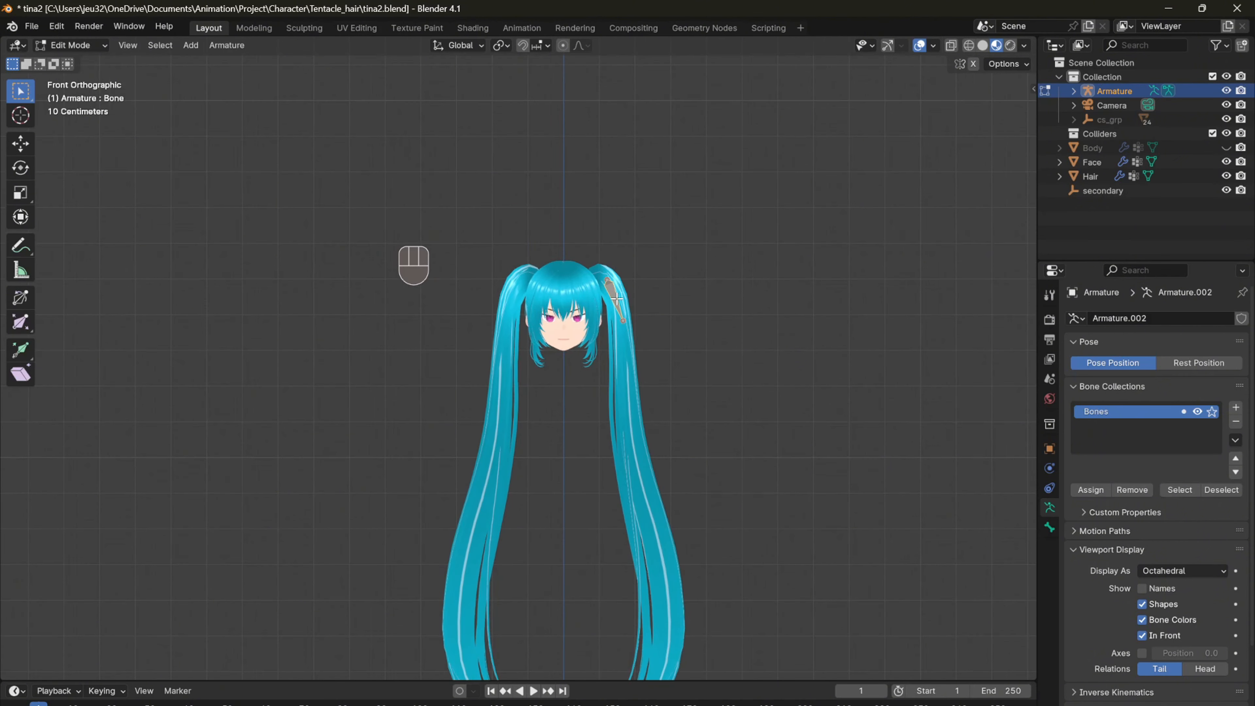
pyautogui.click(1049, 528)
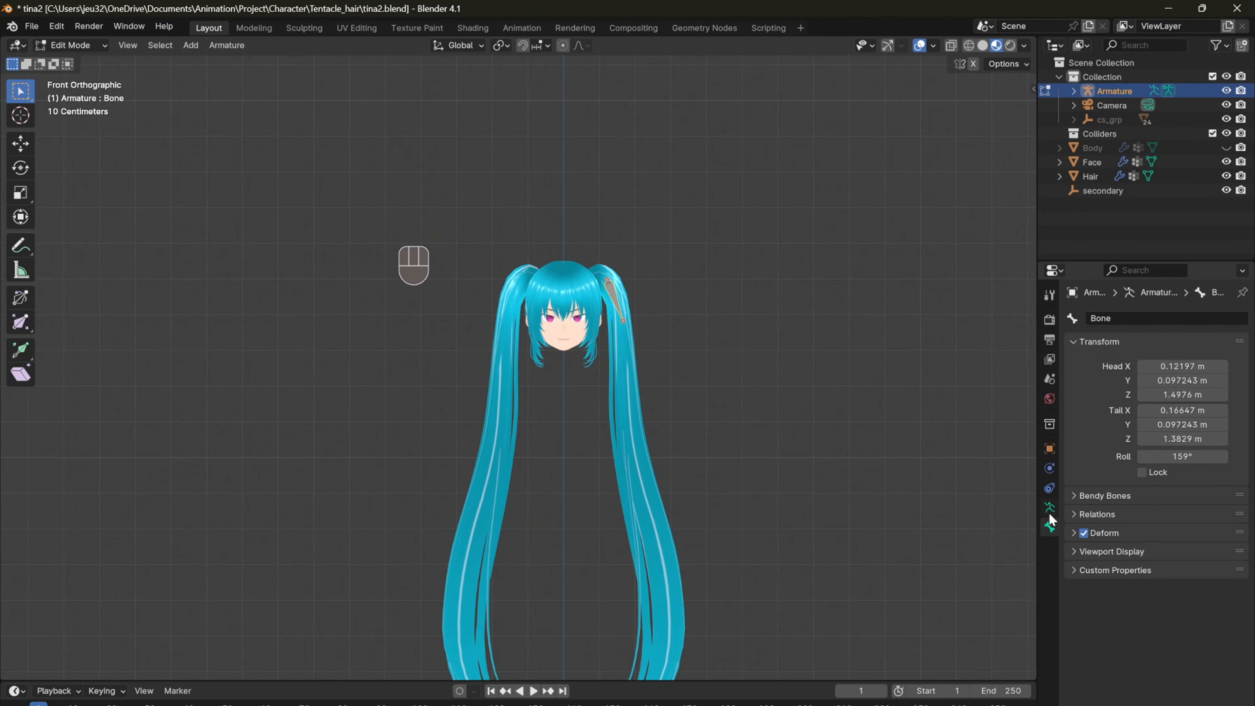
pyautogui.click(1119, 320)
pyautogui.write('hair01_l')
pyautogui.press('Return')
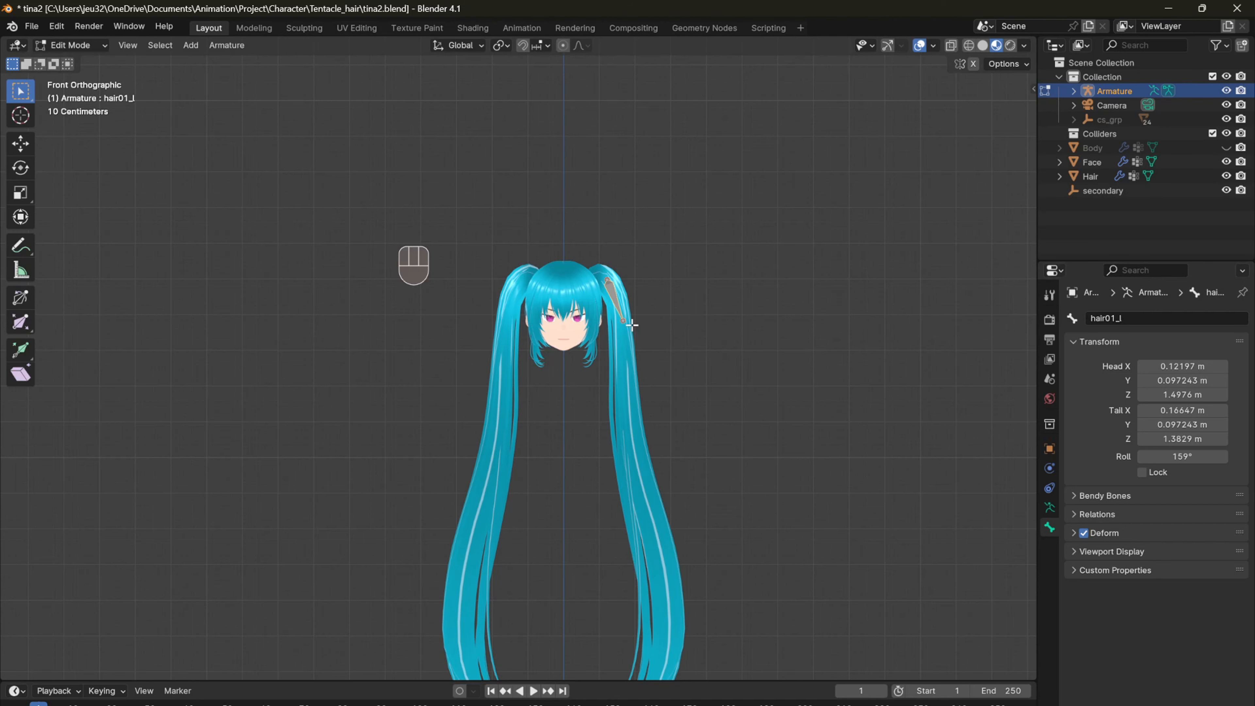
# Step: Extrude a chain of ten more bones from the first bone's tail in the front view, following the left ponytail to just past its tip
pyautogui.click(617, 304)
pyautogui.moveTo(664, 373)
pyautogui.mouseDown(button='middle')
pyautogui.moveTo(659, 345)
pyautogui.moveTo(660, 367)
pyautogui.mouseUp(button='middle')
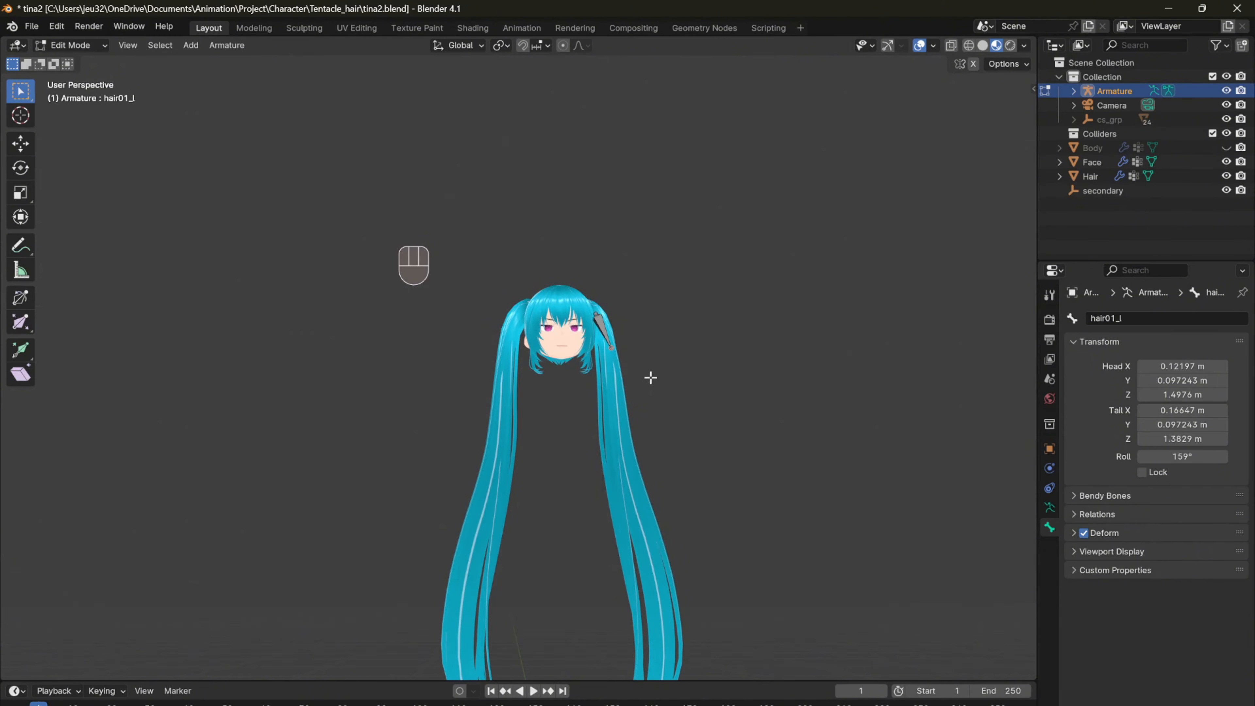
pyautogui.press('KP_1')
pyautogui.press('e')
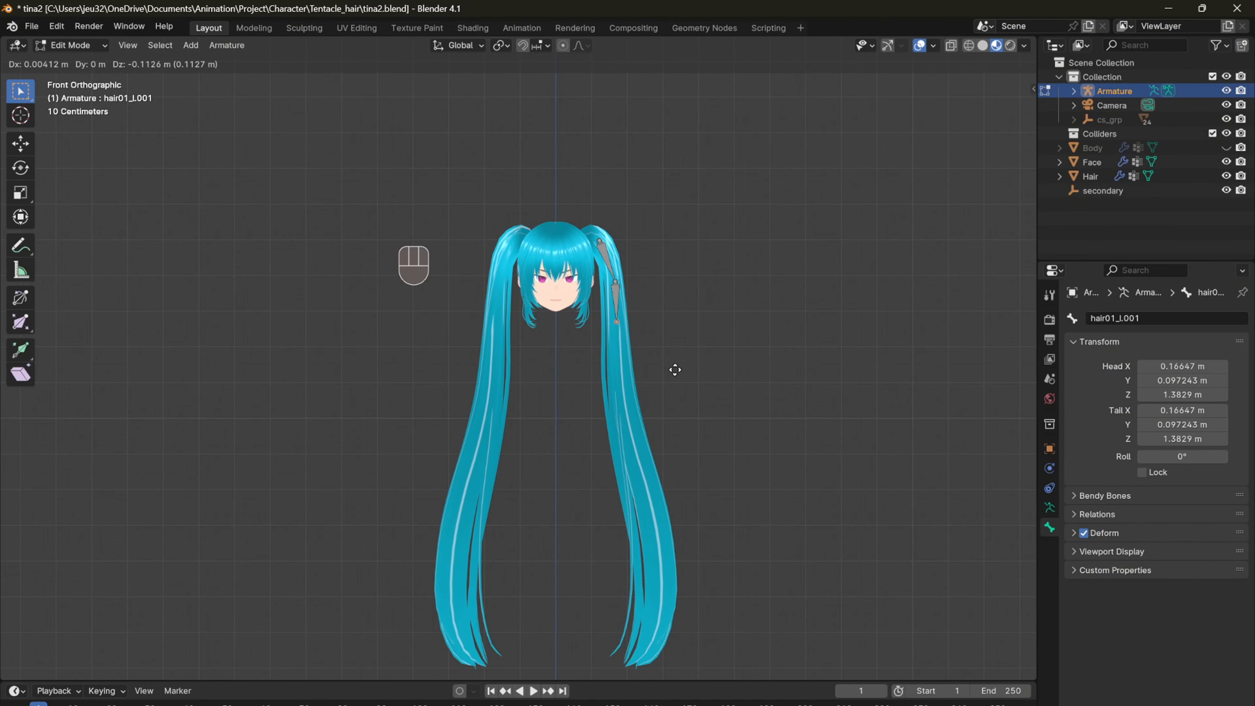
pyautogui.click(675, 369)
pyautogui.press('e')
pyautogui.click(673, 426)
pyautogui.press('e')
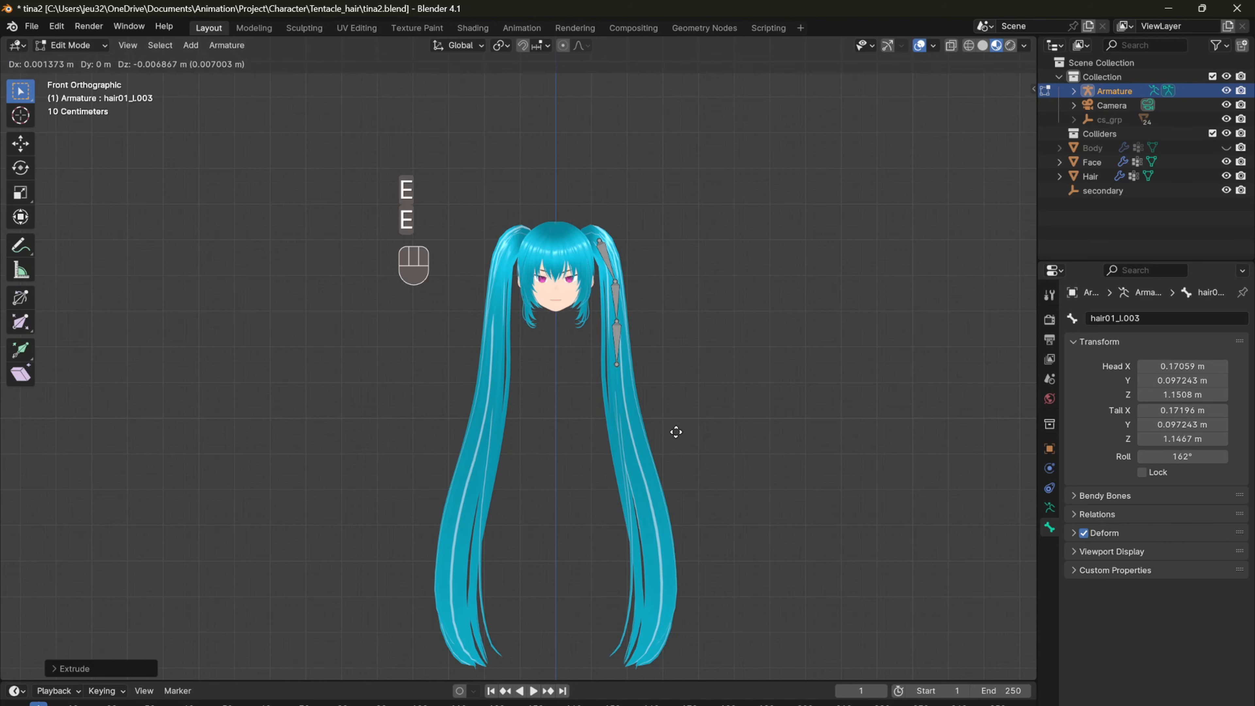
pyautogui.click(681, 466)
pyautogui.press('e')
pyautogui.click(690, 504)
pyautogui.press('e')
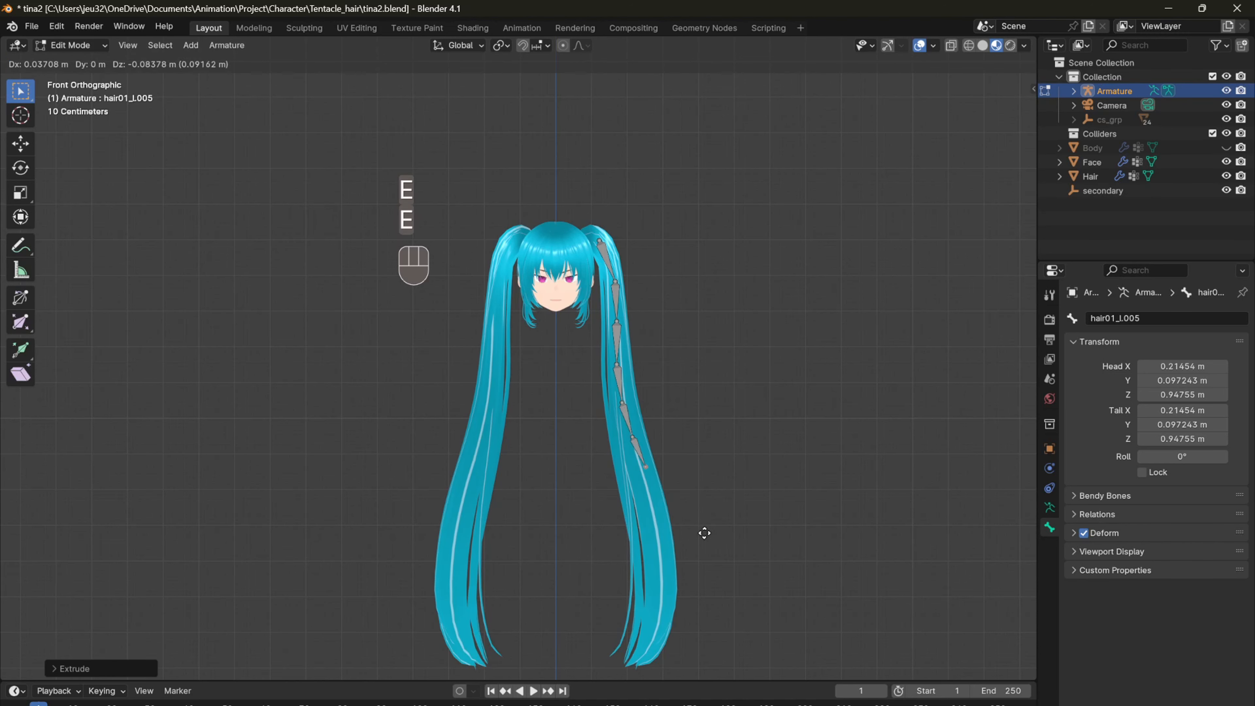
pyautogui.click(703, 515)
pyautogui.press('e')
pyautogui.click(723, 554)
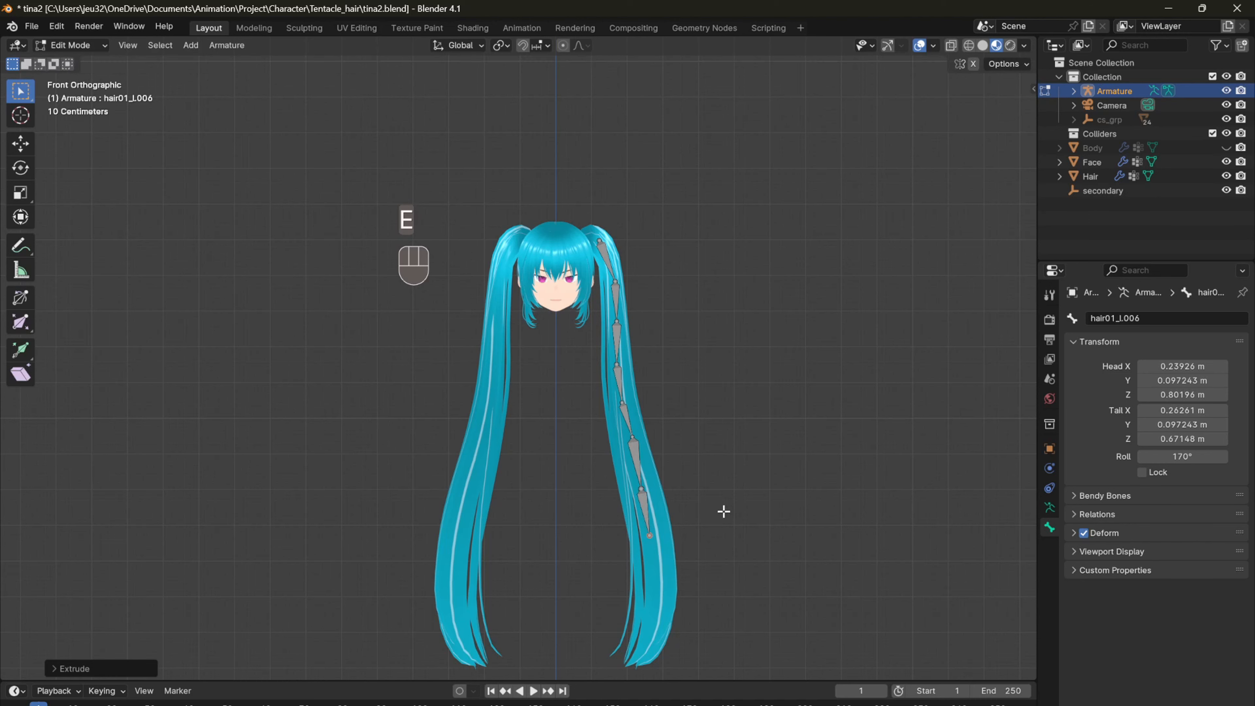
pyautogui.press('e')
pyautogui.click(726, 594)
pyautogui.press('e')
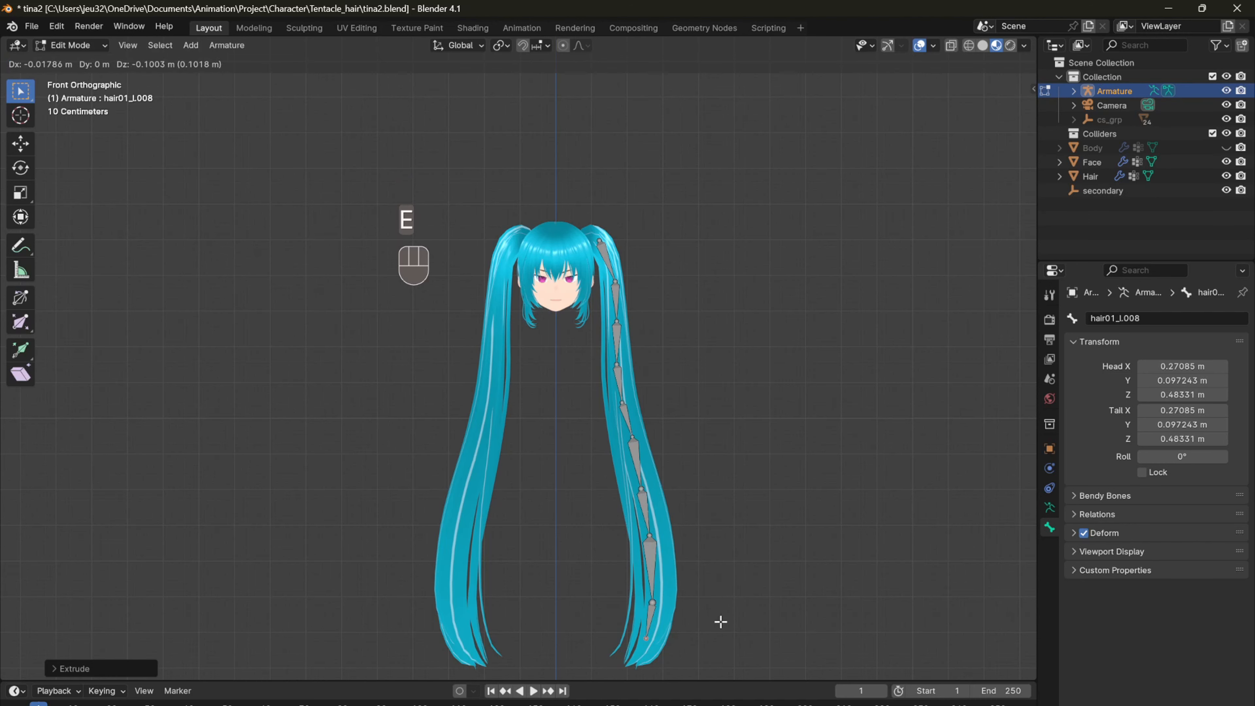
pyautogui.click(720, 625)
pyautogui.press('e')
pyautogui.click(712, 651)
pyautogui.press('e')
pyautogui.keyDown('shift'); pyautogui.moveTo(711, 651); pyautogui.dragTo(662, 488, button='middle'); pyautogui.keyUp('shift')
pyautogui.press('z')
pyautogui.click(704, 442)
# Step: Move the chain's joints backward one by one in the side view so the bones follow the middle of the ponytail down past its tip
pyautogui.press('KP_3')
pyautogui.moveTo(631, 572); pyautogui.dragTo(573, 113)
pyautogui.click(602, 152)
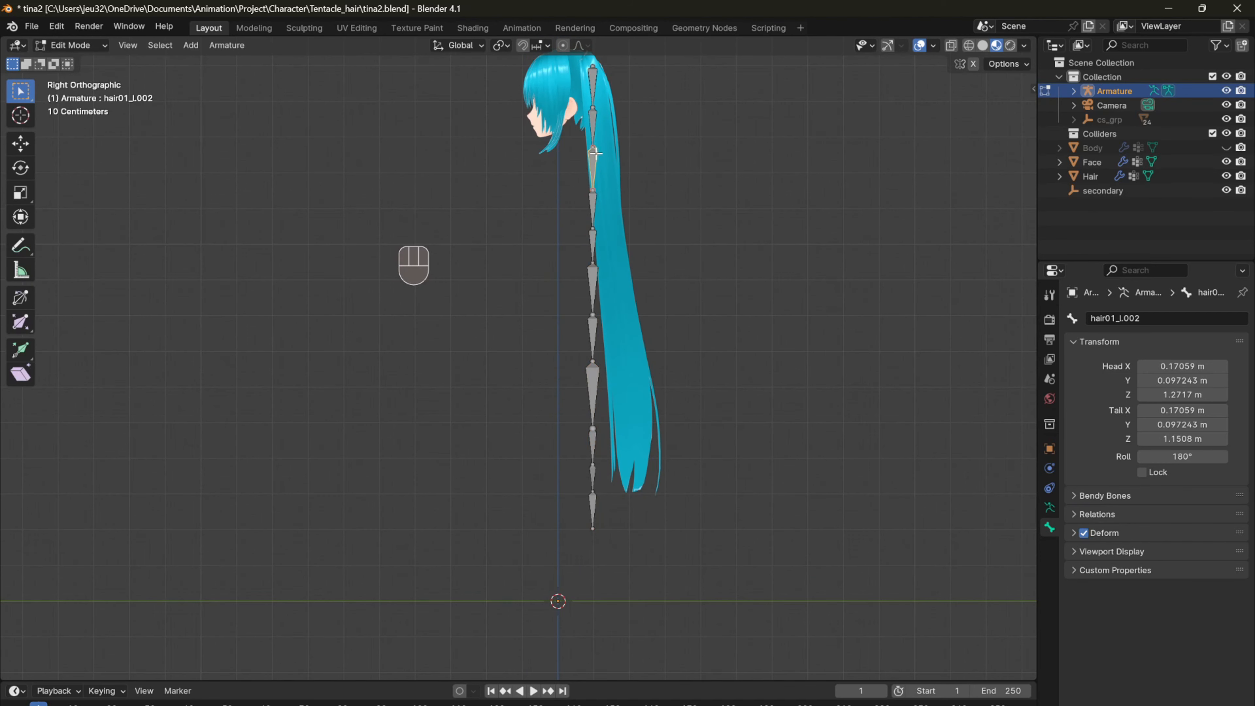
pyautogui.scroll(1, 685, 156)
pyautogui.keyDown('shift'); pyautogui.moveTo(626, 187); pyautogui.dragTo(627, 258, button='middle'); pyautogui.keyUp('shift')
pyautogui.press('g')
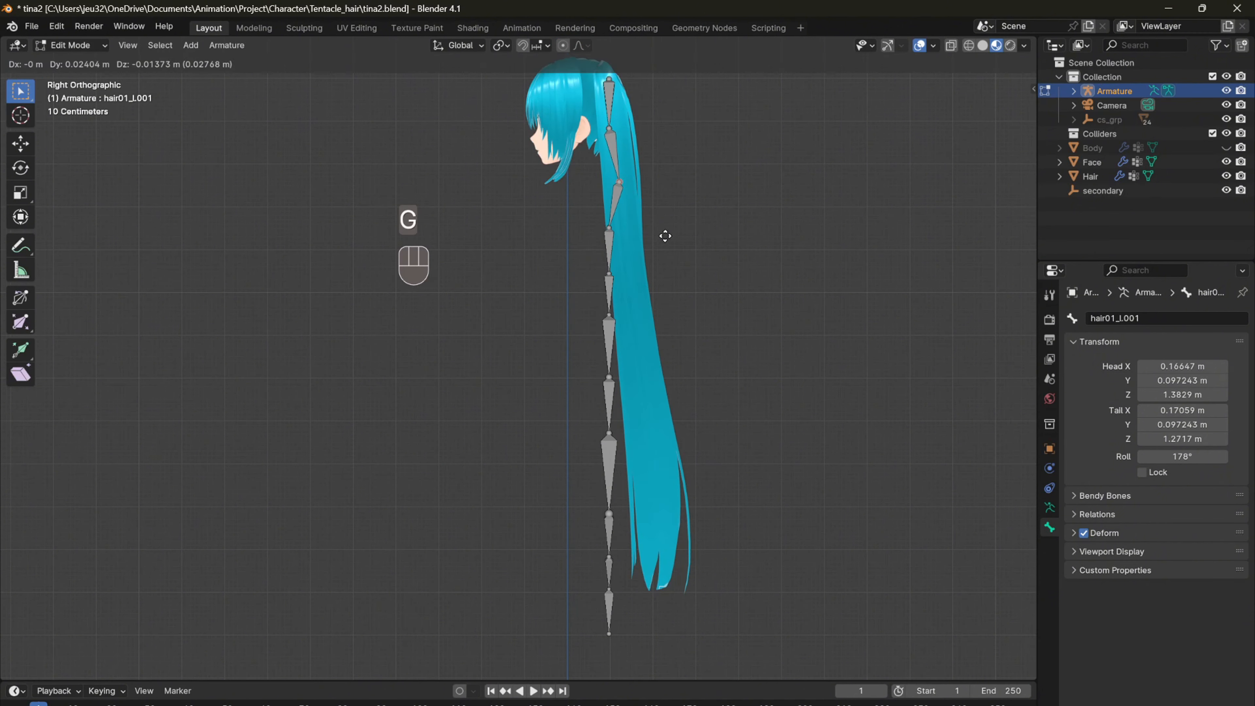
pyautogui.click(665, 234)
pyautogui.click(611, 239)
pyautogui.press('g')
pyautogui.click(630, 247)
pyautogui.click(625, 280)
pyautogui.press('g')
pyautogui.click(630, 280)
pyautogui.click(613, 320)
pyautogui.press('g')
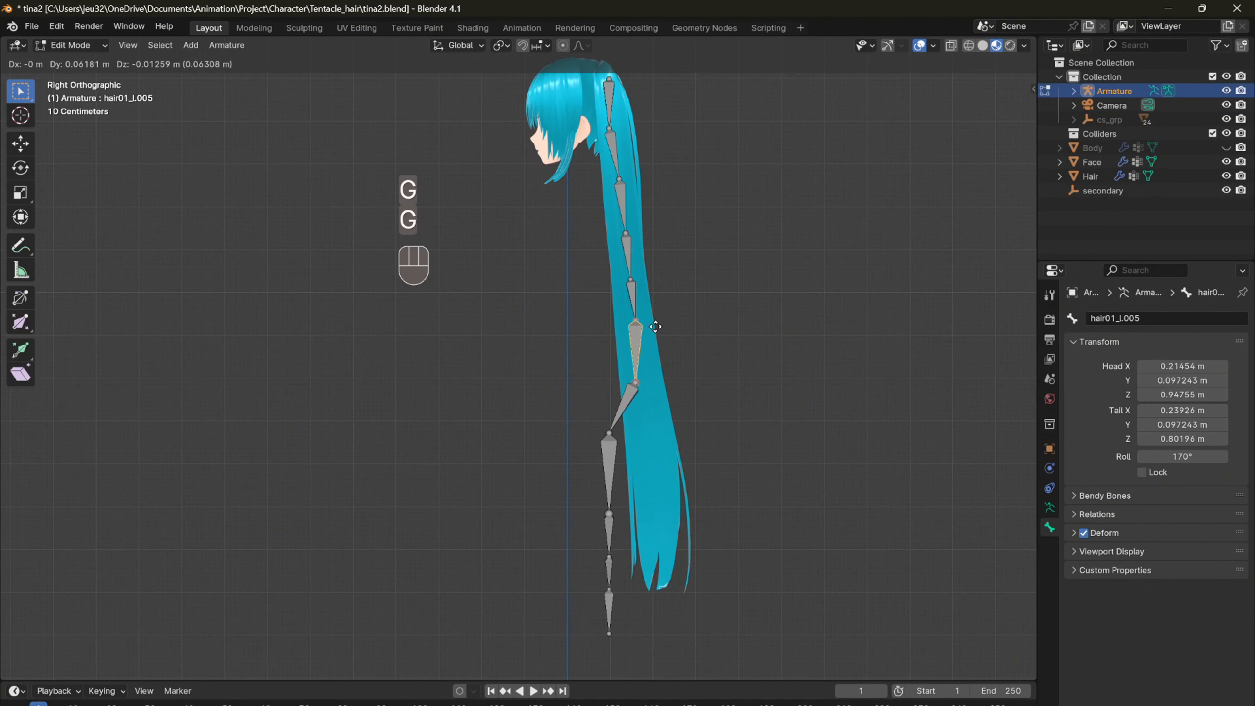
pyautogui.click(638, 381)
pyautogui.press('g')
pyautogui.click(613, 433)
pyautogui.press('g')
pyautogui.click(658, 423)
pyautogui.click(611, 512)
pyautogui.press('g')
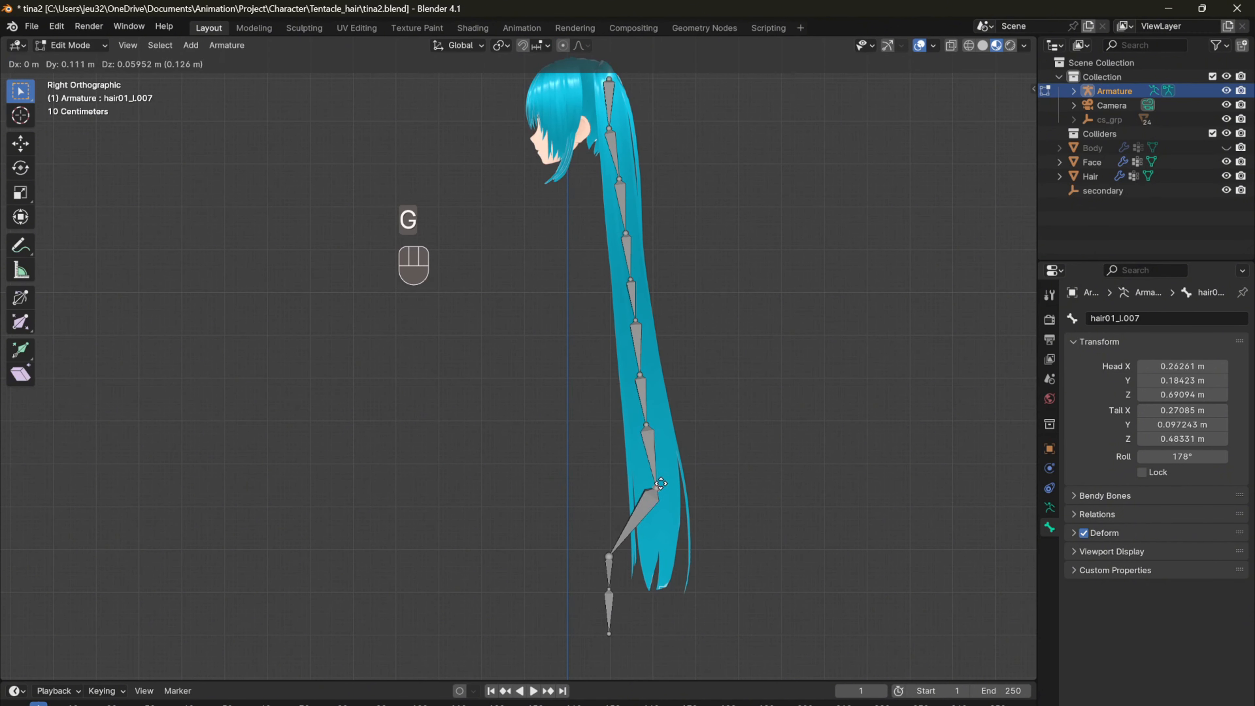
pyautogui.click(653, 477)
pyautogui.click(610, 559)
pyautogui.press('g')
pyautogui.click(669, 508)
pyautogui.press('g')
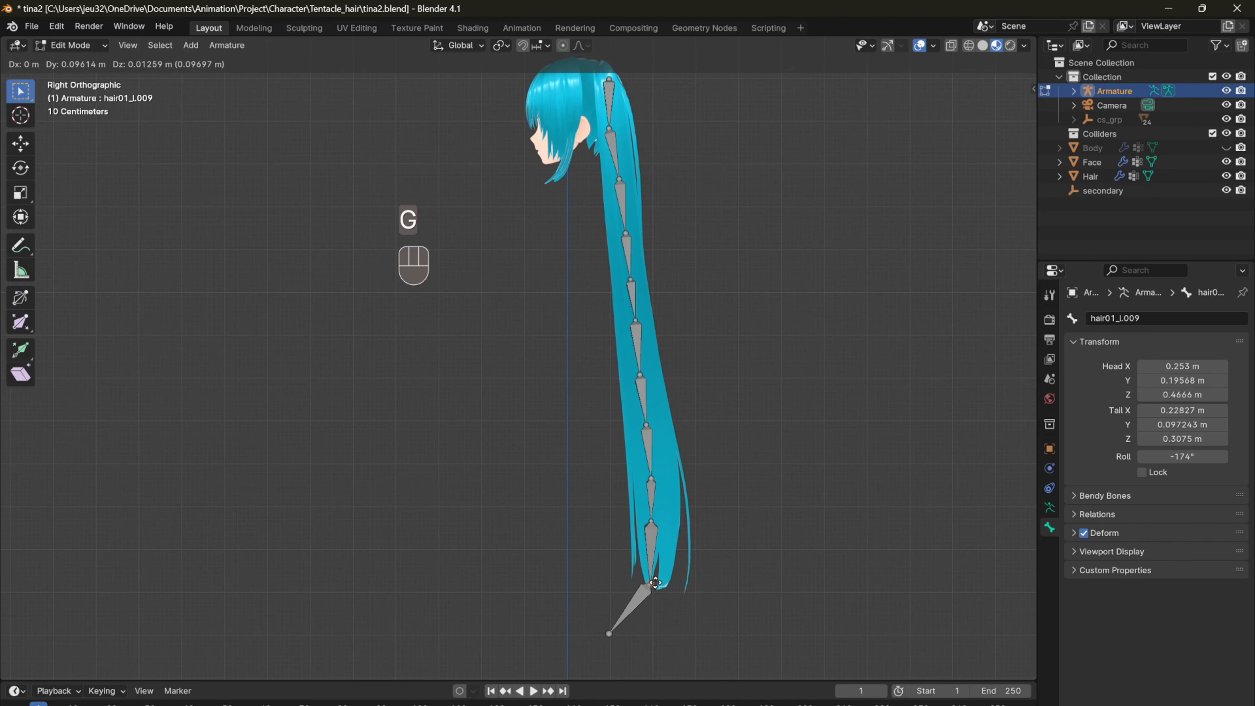
pyautogui.click(651, 522)
pyautogui.press('g')
pyautogui.click(653, 530)
pyautogui.click(609, 634)
pyautogui.press('g')
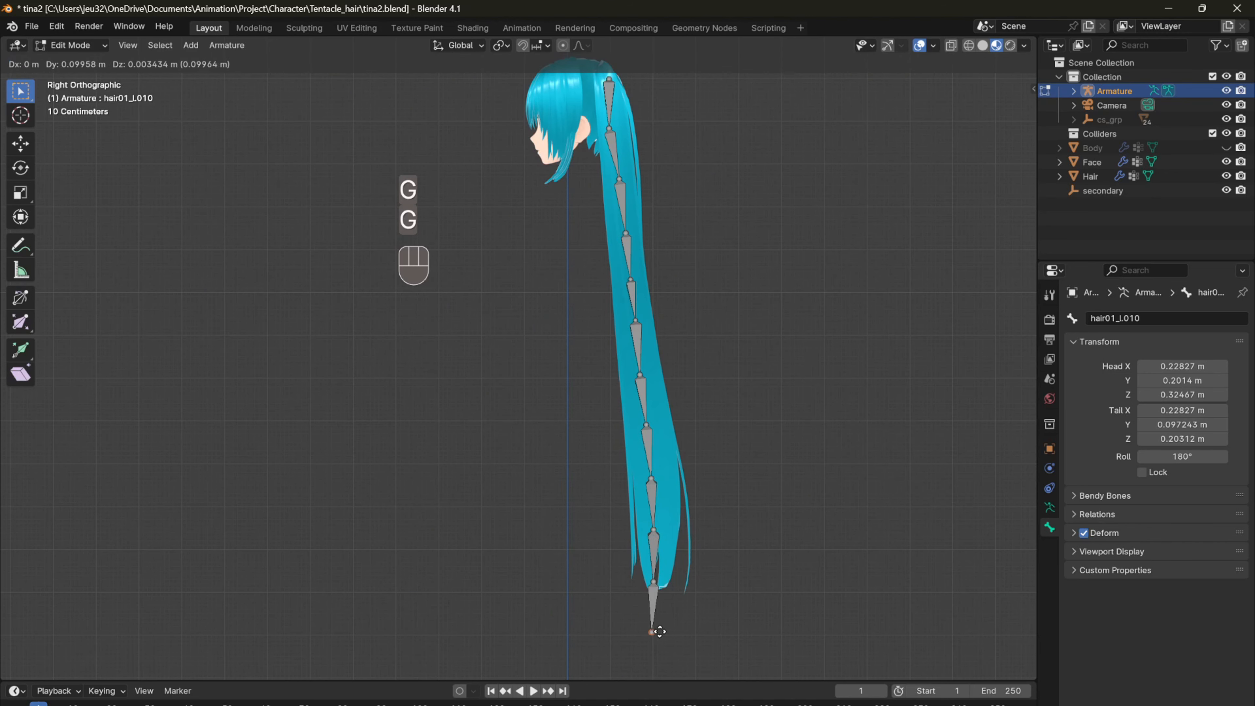
pyautogui.click(652, 633)
# Step: Clear the parent of the last bone below the ponytail's tip
pyautogui.press('KP_1')
pyautogui.keyDown('shift'); pyautogui.moveTo(698, 503); pyautogui.dragTo(699, 444, button='middle'); pyautogui.keyUp('shift')
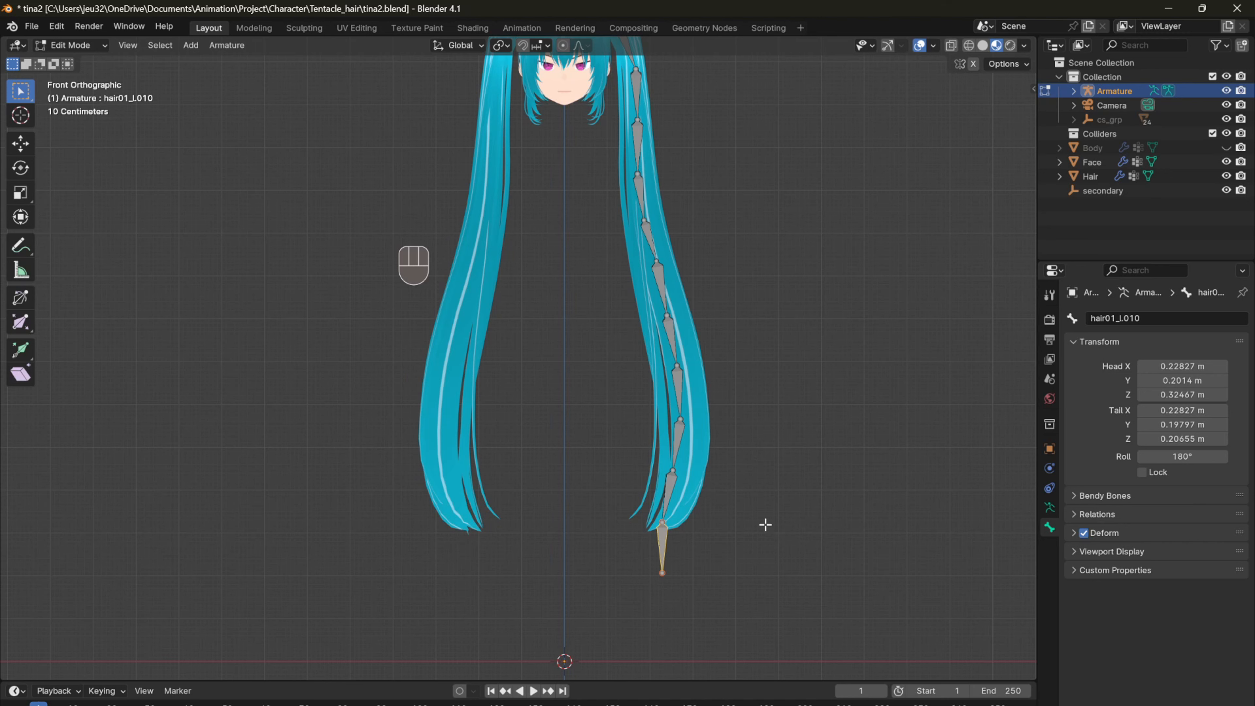
pyautogui.hotkey('alt', 'p')
pyautogui.click(721, 532)
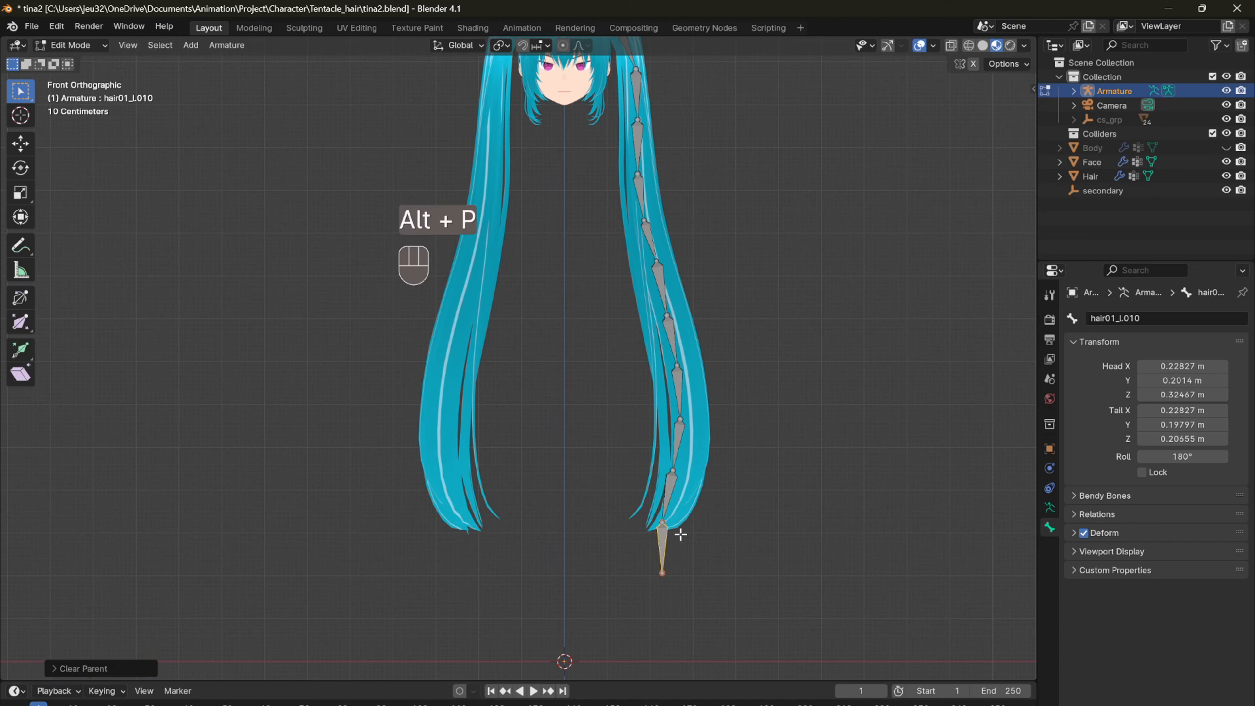
# Step: Rename the unparented bone below the left ponytail's tip as IK_hair_l
pyautogui.press('g')
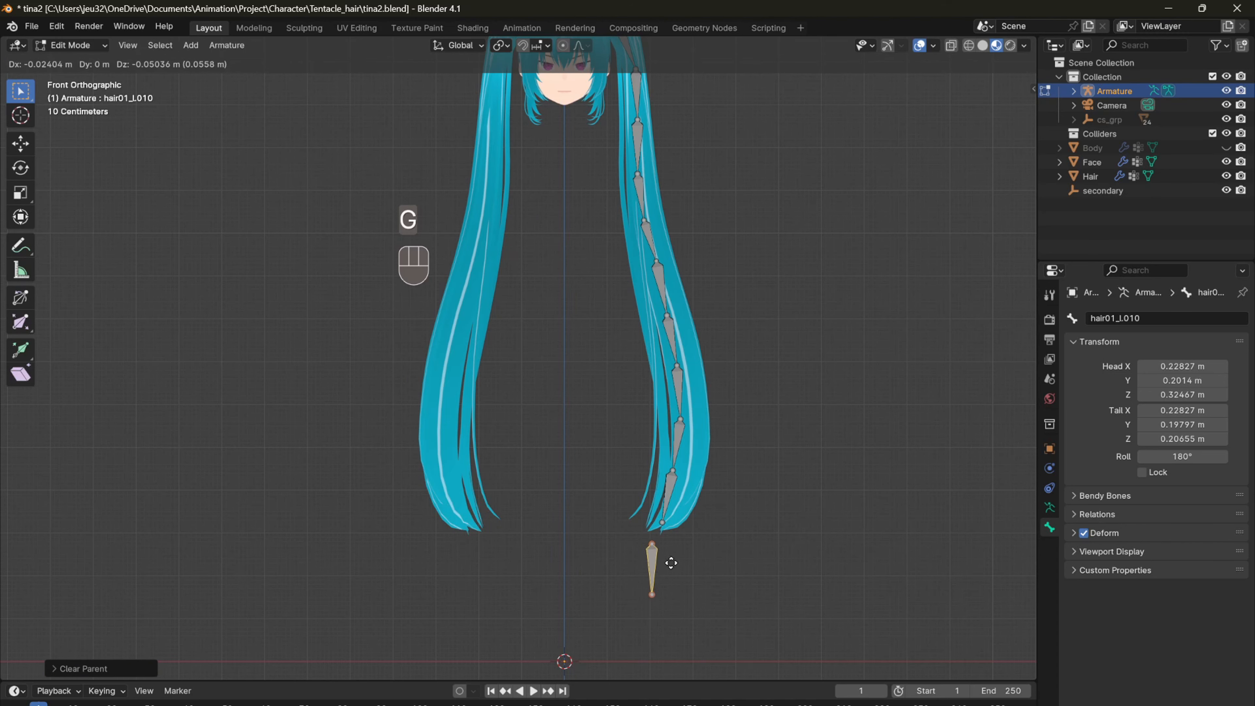
pyautogui.rightClick(688, 559)
pyautogui.click(1193, 319)
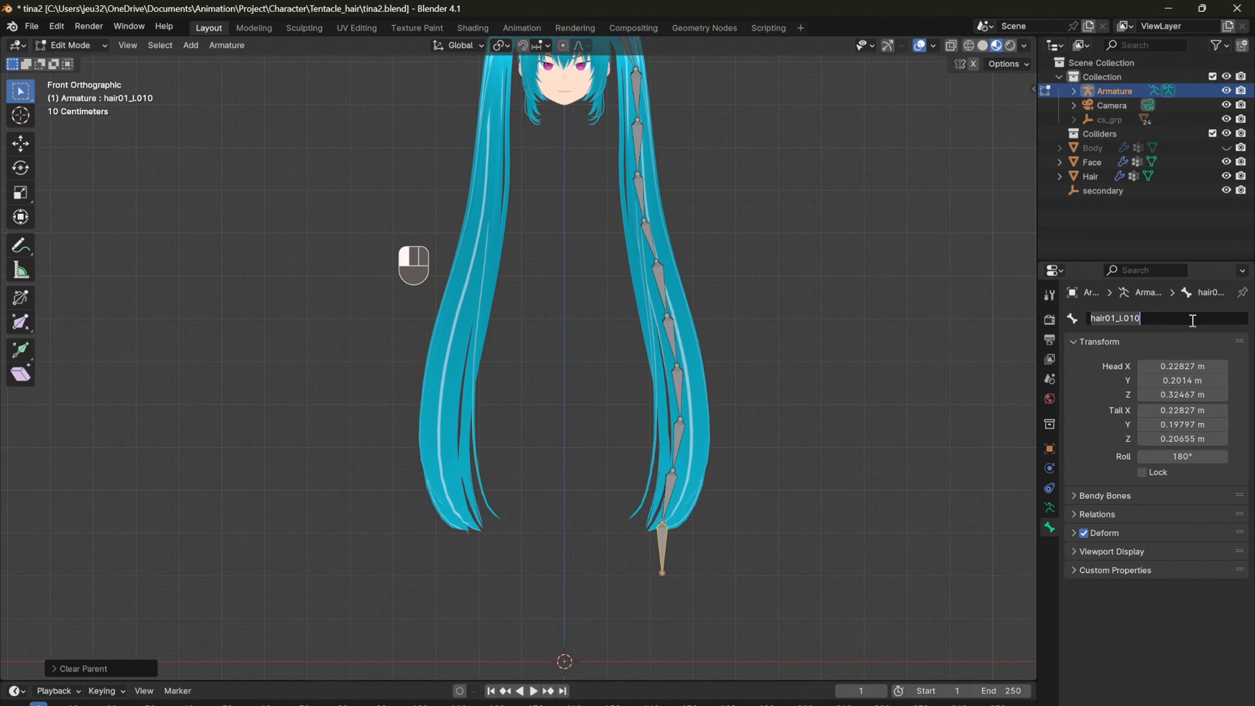
pyautogui.press('BackSpace')
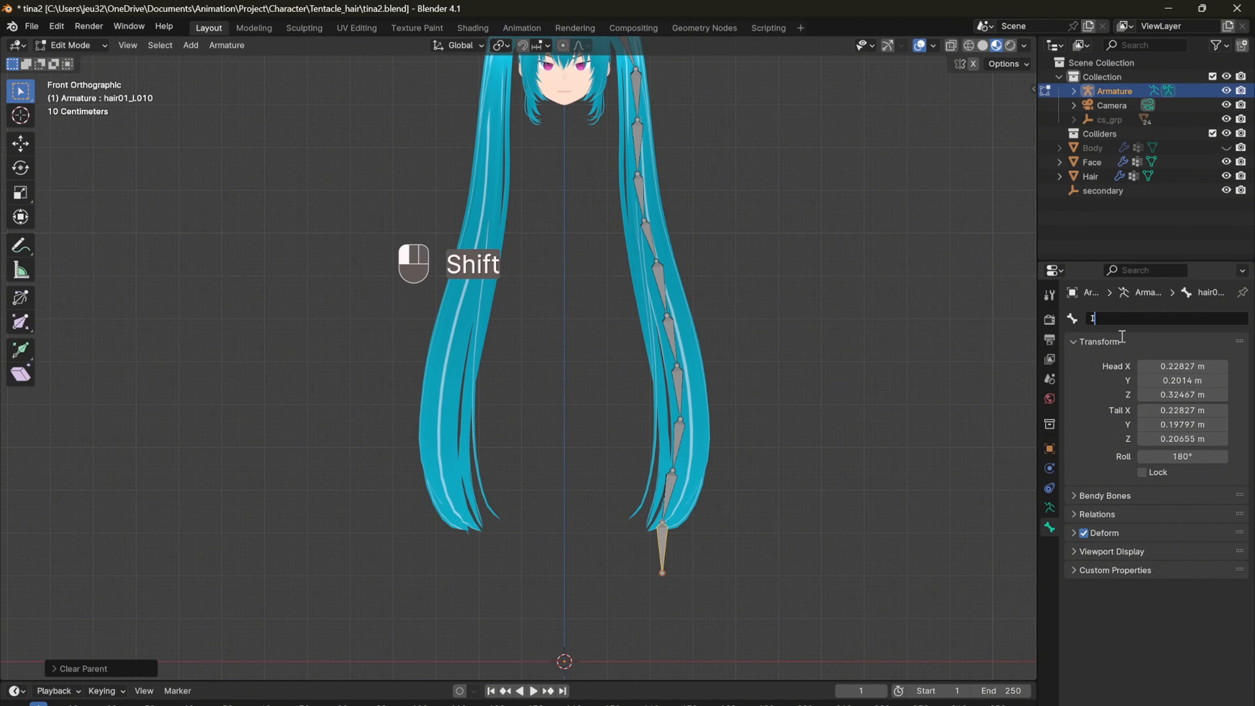
pyautogui.write('IK_hair')
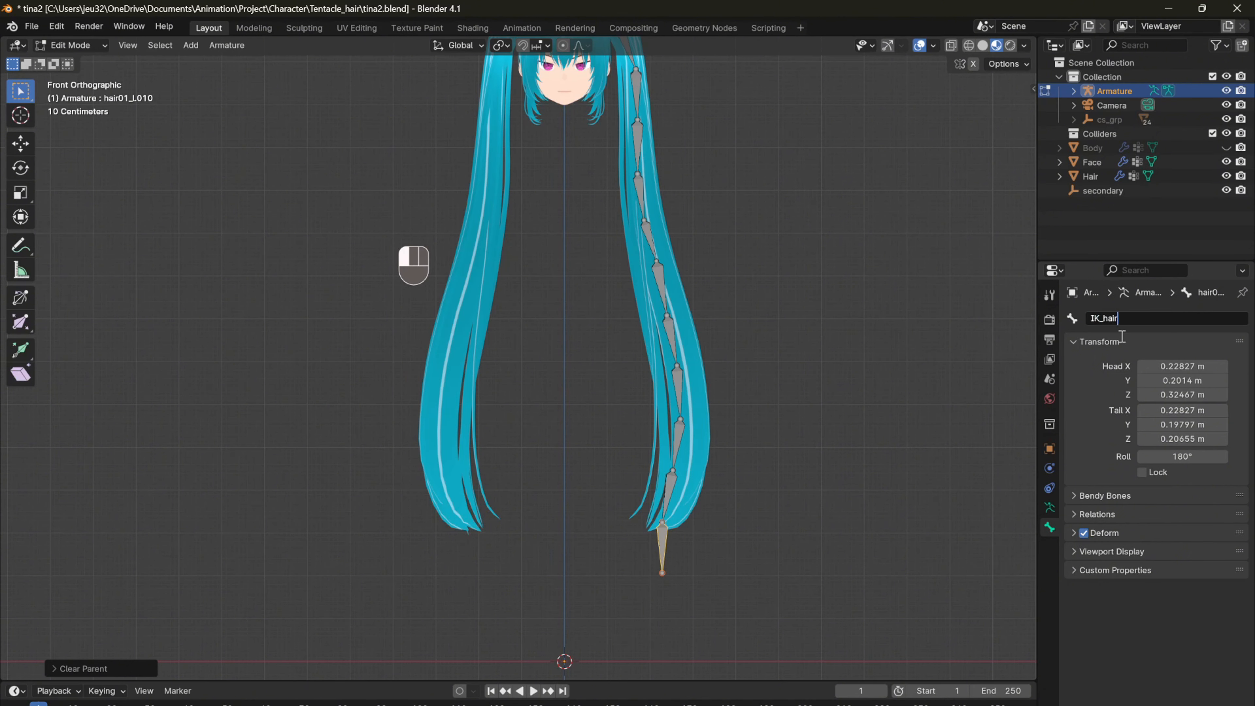
pyautogui.write('_l')
pyautogui.press('Return')
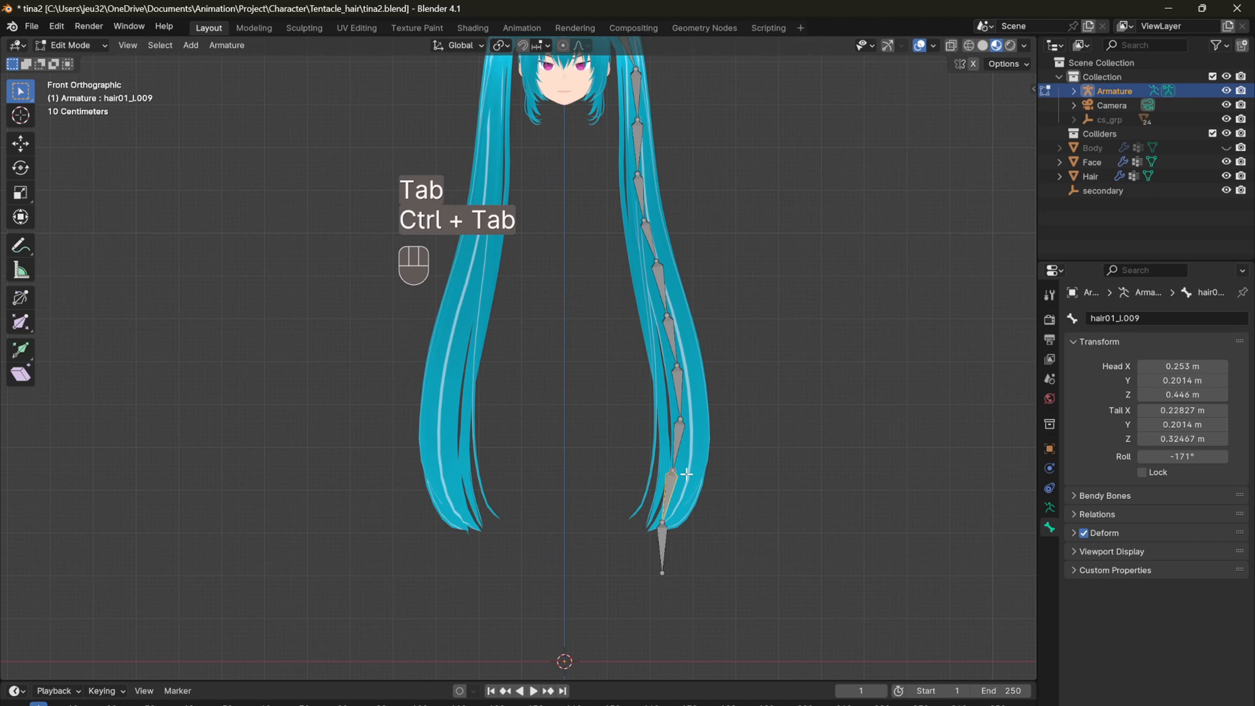
# Step: Add an Inverse Kinematics constraint in Pose Mode to the last chain bone, just above the IK_hair_l bone
pyautogui.click(667, 486)
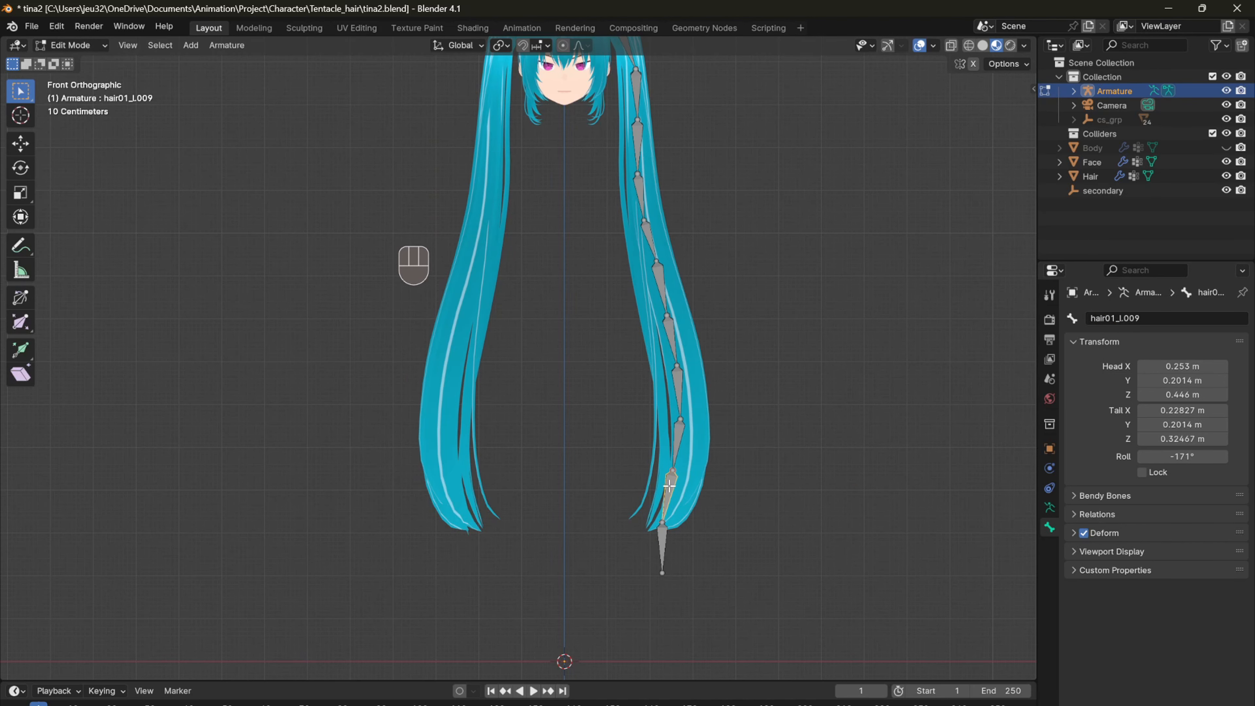
pyautogui.hotkey('ctrl', 'Tab')
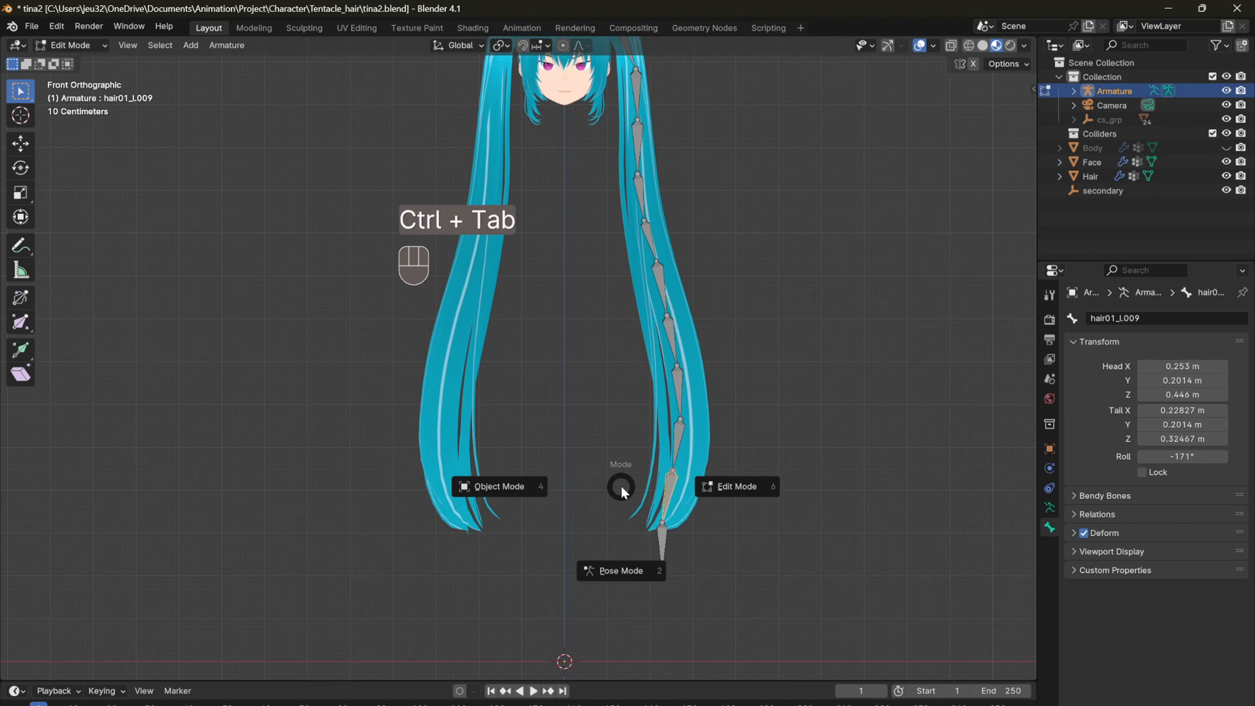
pyautogui.click(589, 564)
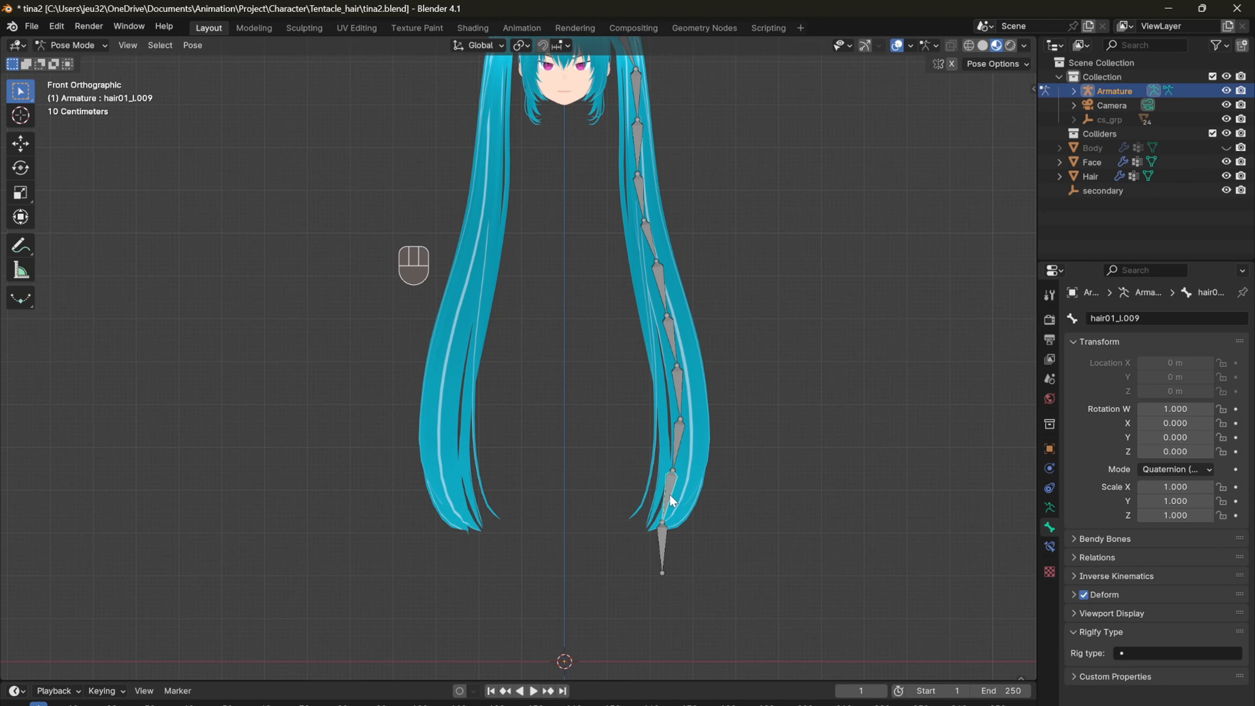
pyautogui.click(1050, 545)
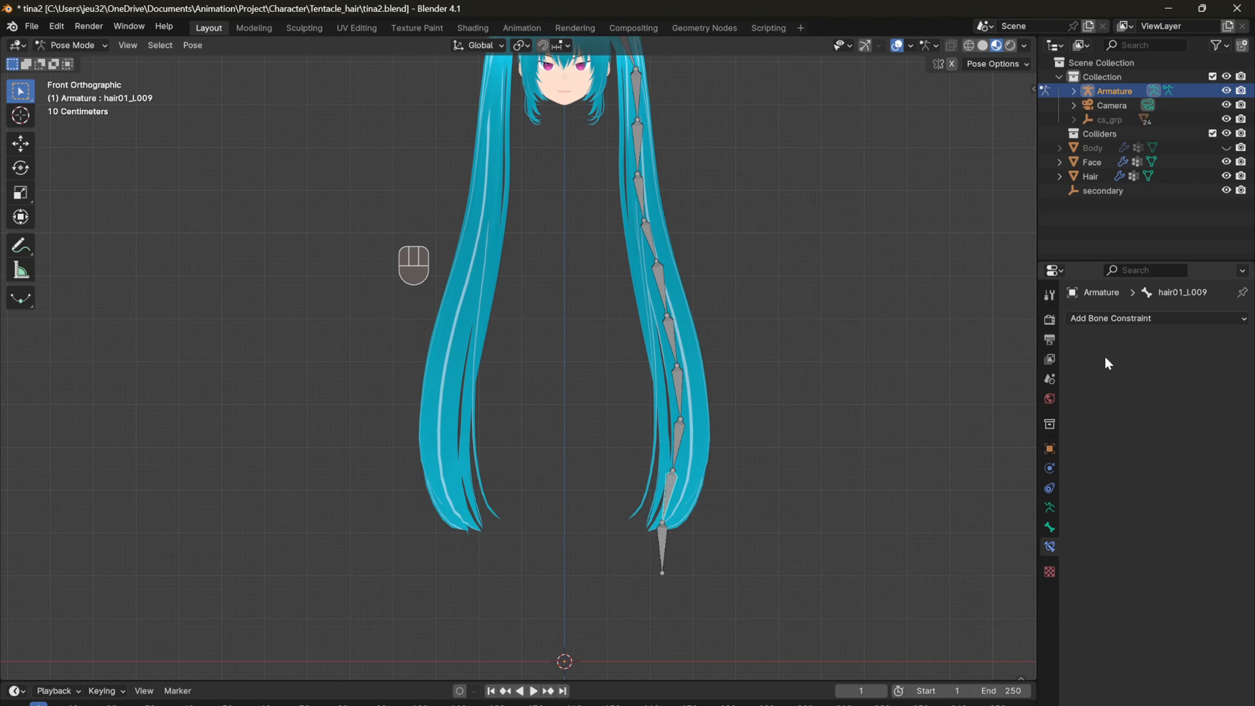
pyautogui.click(1111, 319)
pyautogui.click(1099, 390)
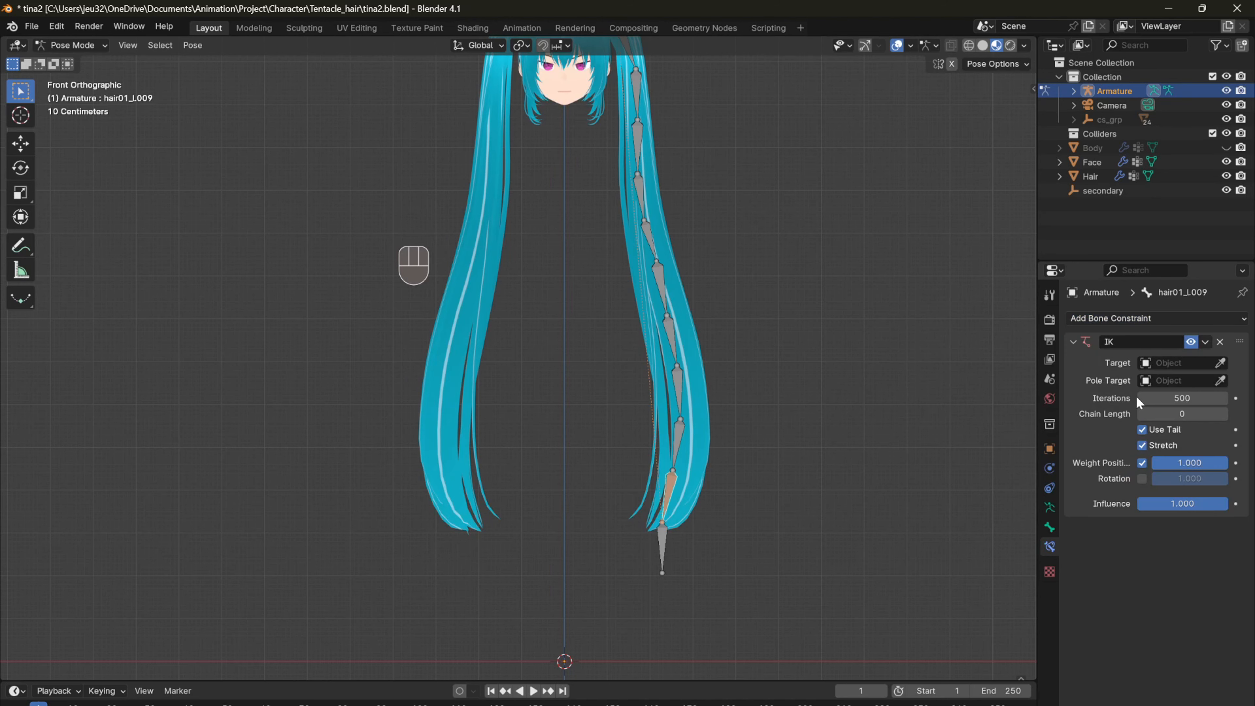
# Step: Set the IK constraint's target to the Armature and its target bone to IK_hair_l
pyautogui.click(1222, 363)
pyautogui.click(663, 547)
pyautogui.click(1208, 381)
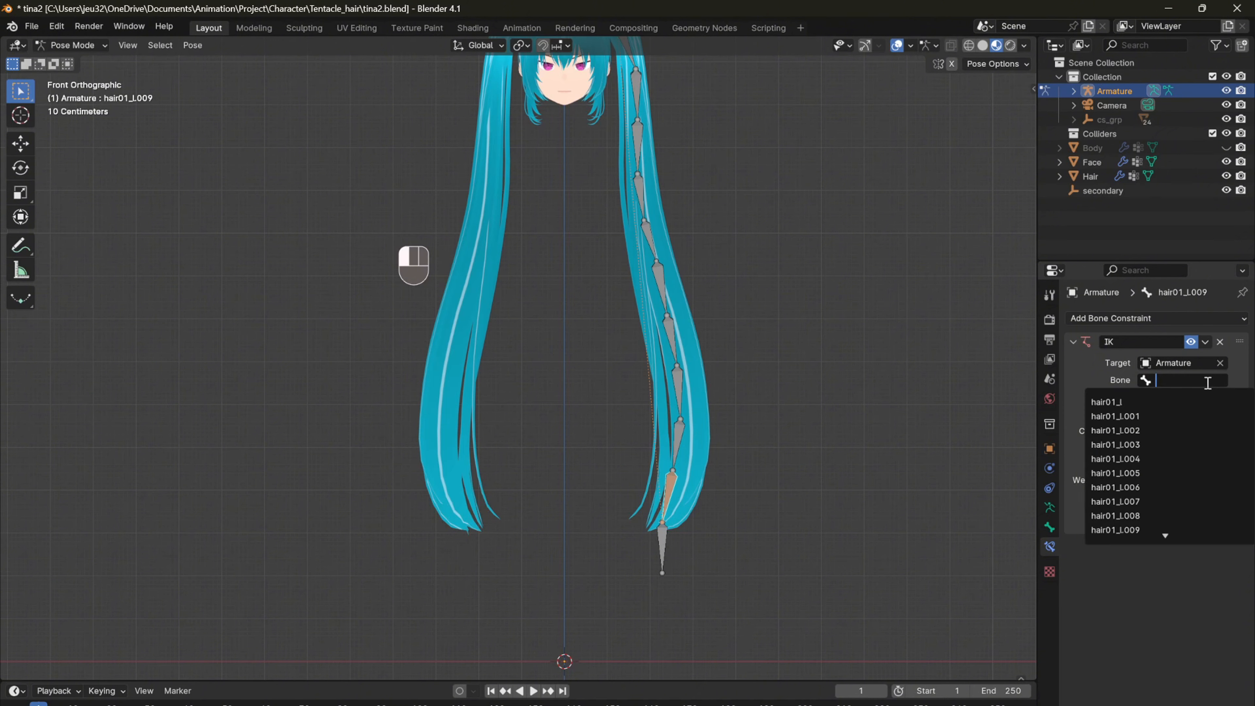
pyautogui.write('ik')
pyautogui.click(1176, 403)
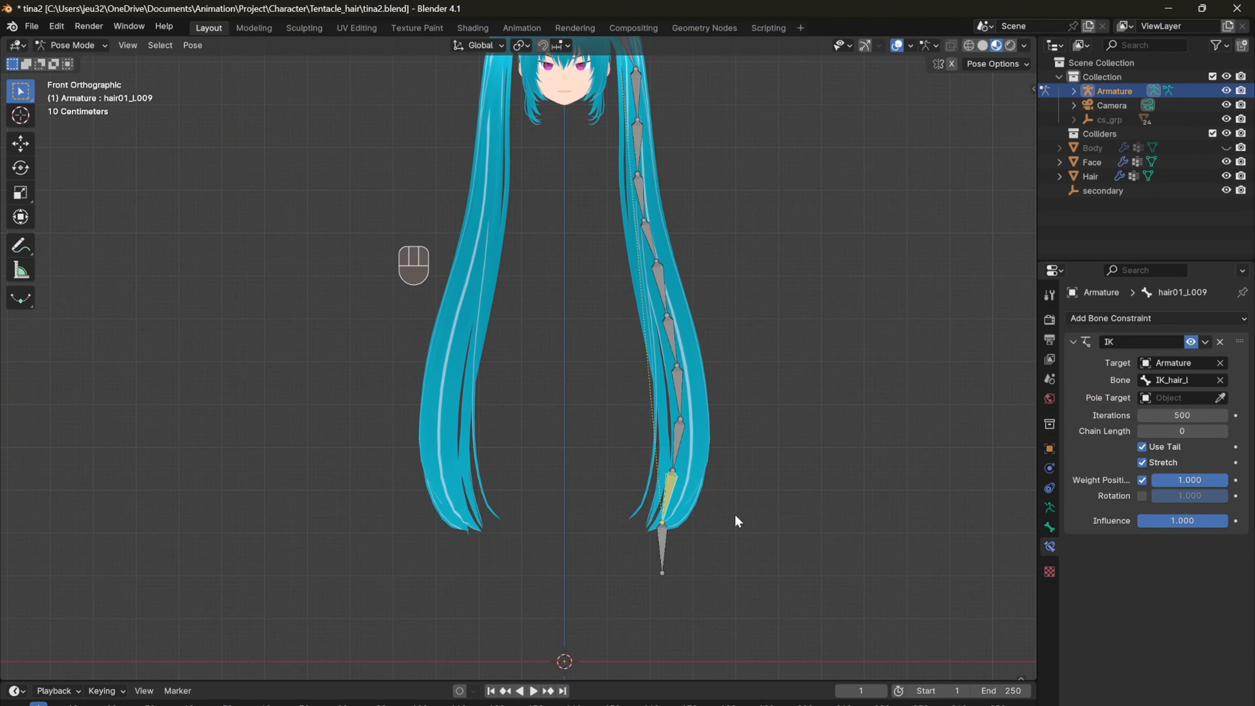
# Step: Test the IK chain by moving the IK_hair_l bone around in the front view, and cancel the move
pyautogui.click(662, 535)
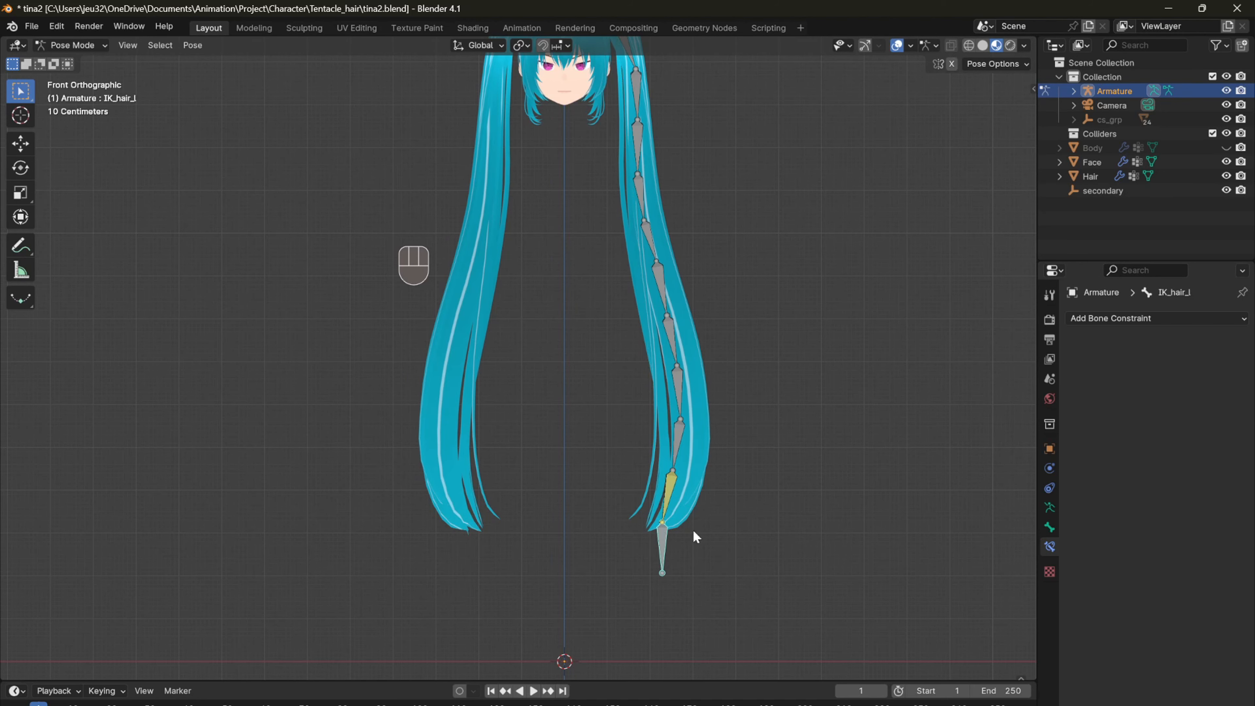
pyautogui.scroll(-2, 693, 536)
pyautogui.keyDown('shift'); pyautogui.scroll(1, 688, 525); pyautogui.keyUp('shift')
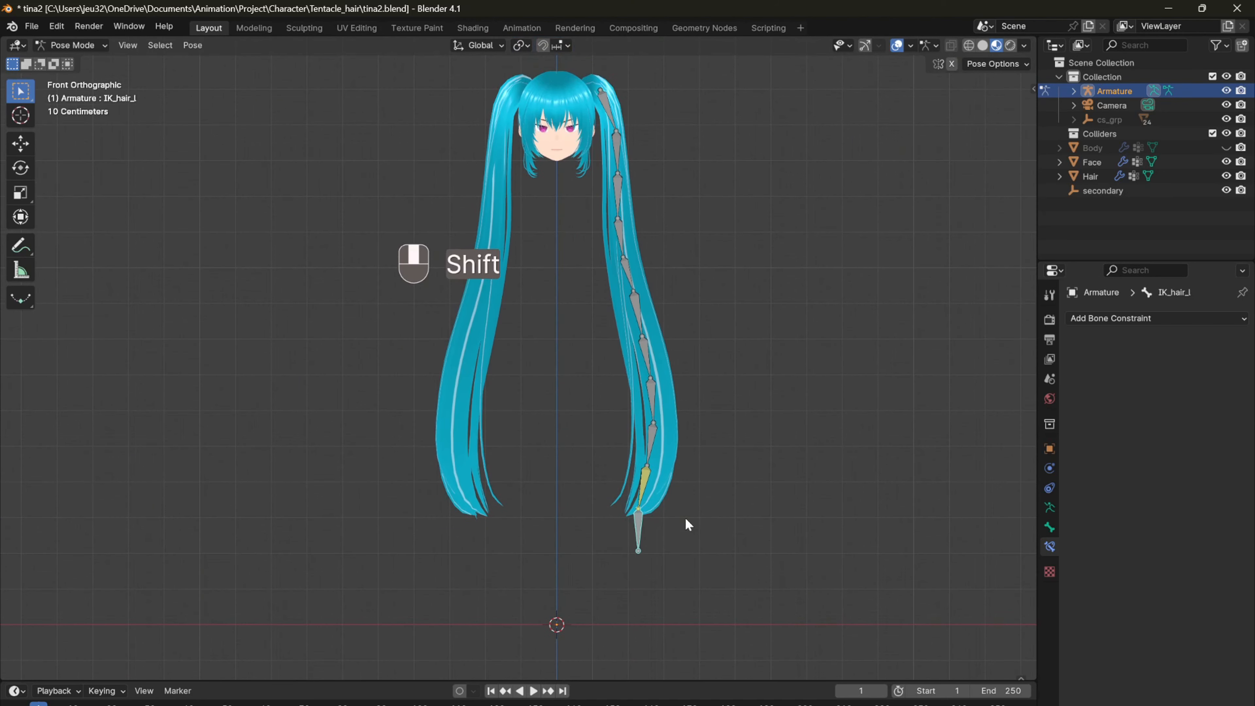
pyautogui.press('g')
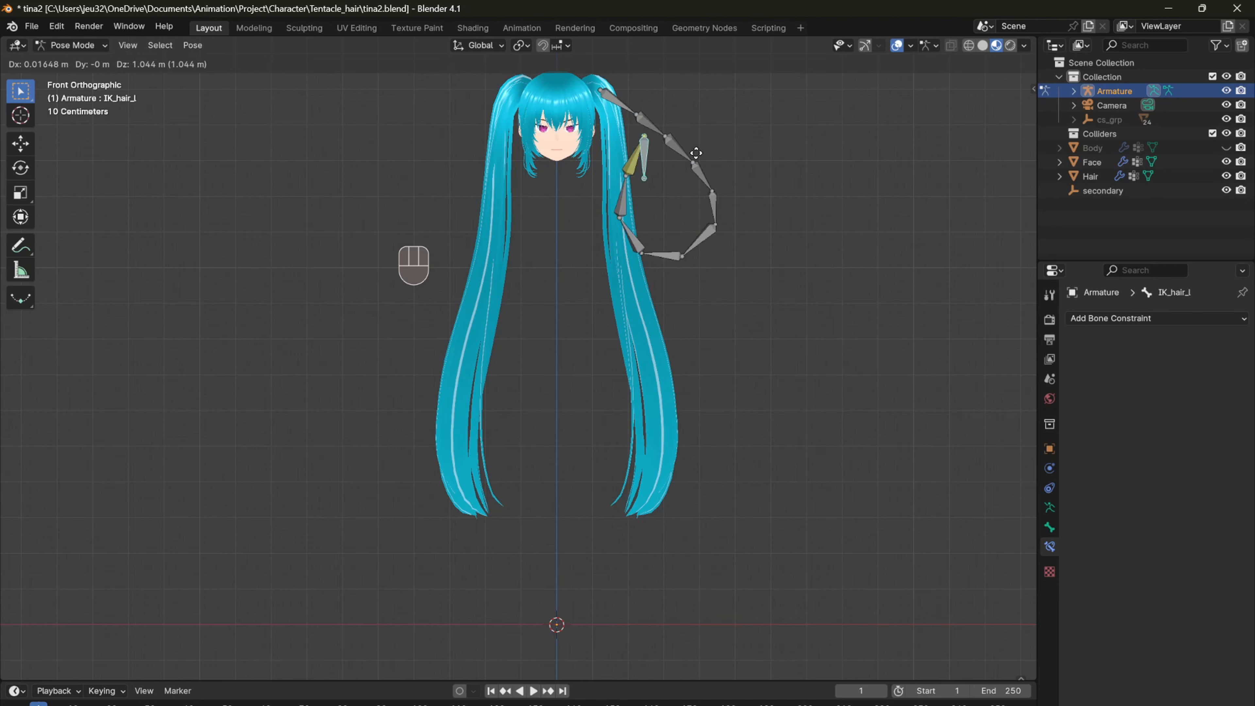
pyautogui.rightClick(911, 263)
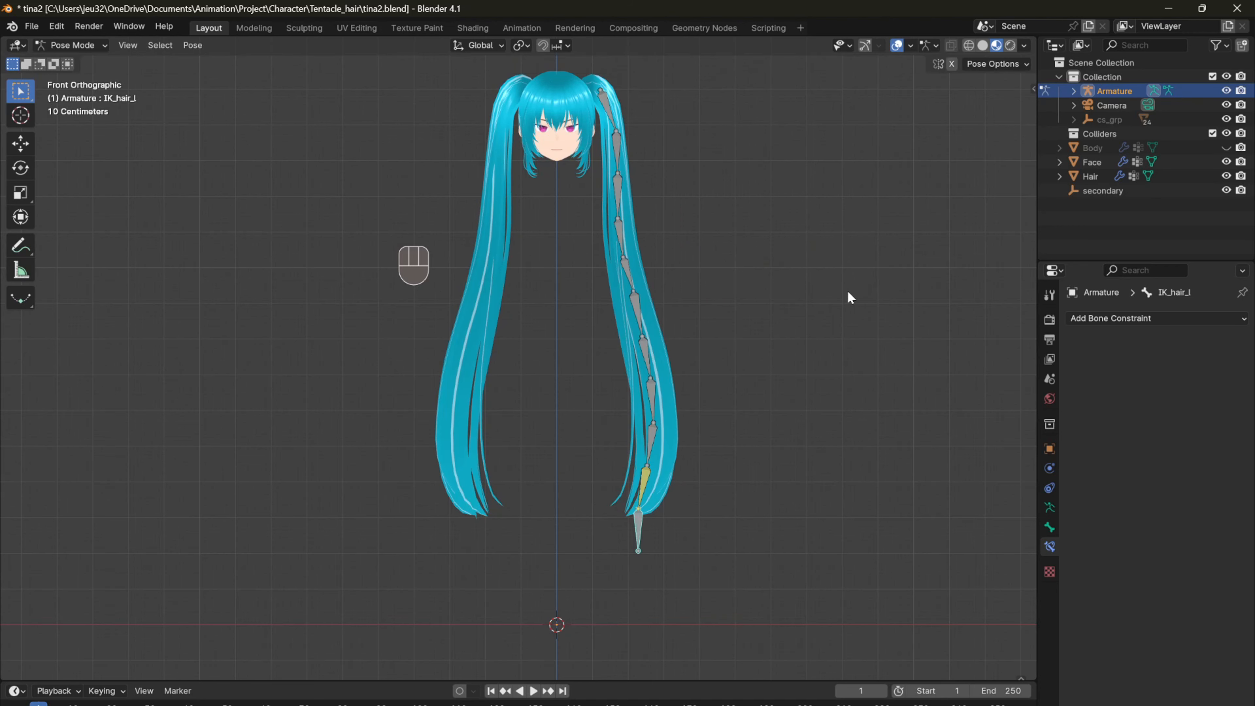
# Step: Test rotating and moving the IK_hair_l bone from an angled perspective view, cancelling both transforms
pyautogui.keyDown('shift'); pyautogui.moveTo(736, 440); pyautogui.dragTo(759, 357, button='middle'); pyautogui.keyUp('shift')
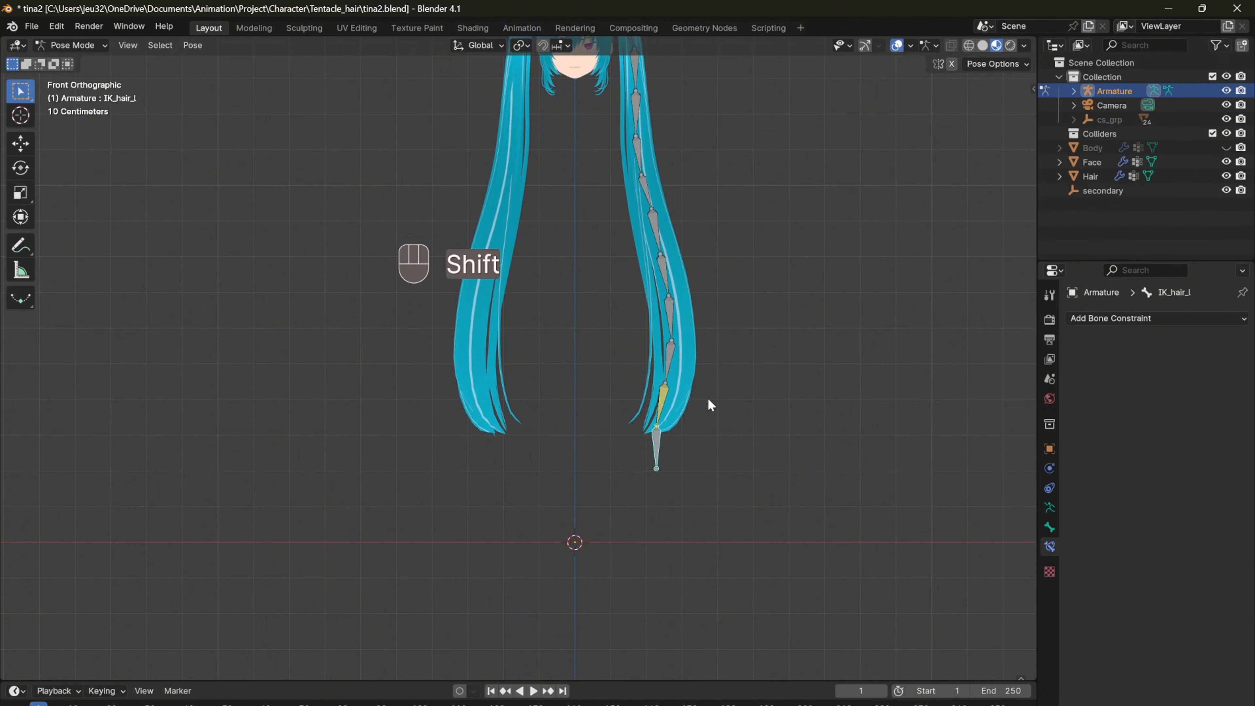
pyautogui.keyDown('shift'); pyautogui.moveTo(709, 407); pyautogui.dragTo(721, 447, button='middle'); pyautogui.keyUp('shift')
pyautogui.scroll(2, 669, 484)
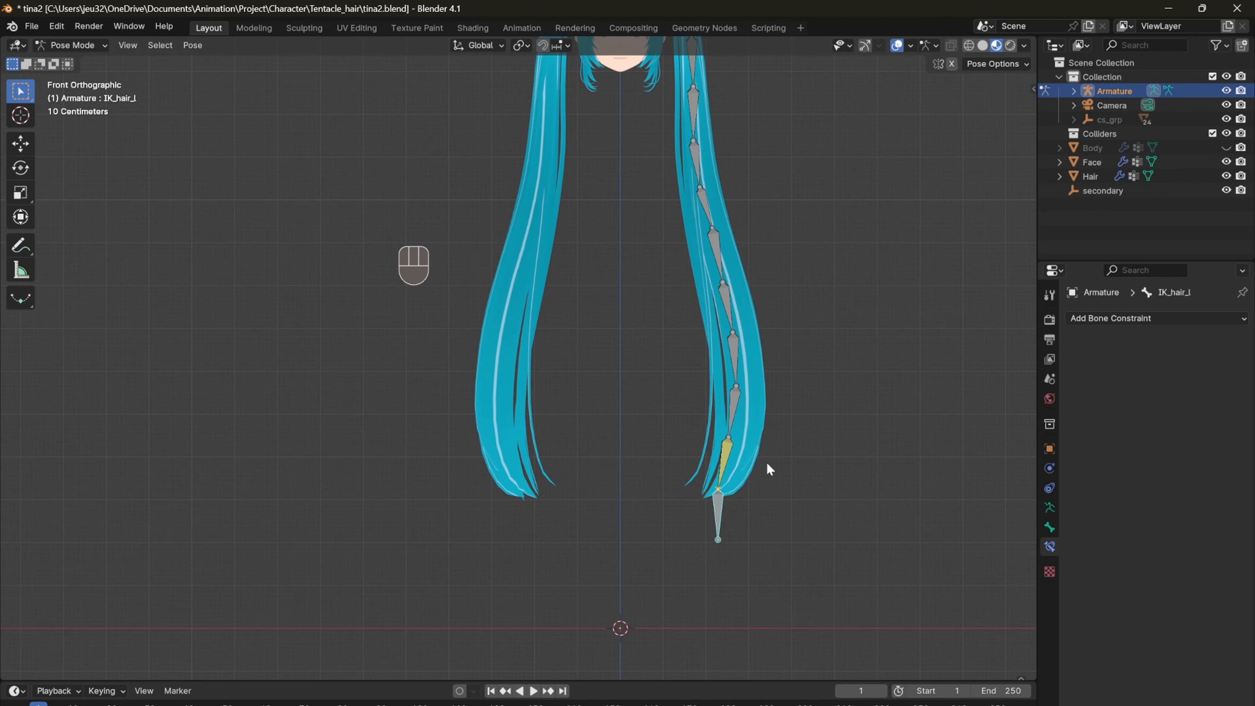
pyautogui.moveTo(770, 469); pyautogui.dragTo(645, 470, button='middle')
pyautogui.press('r')
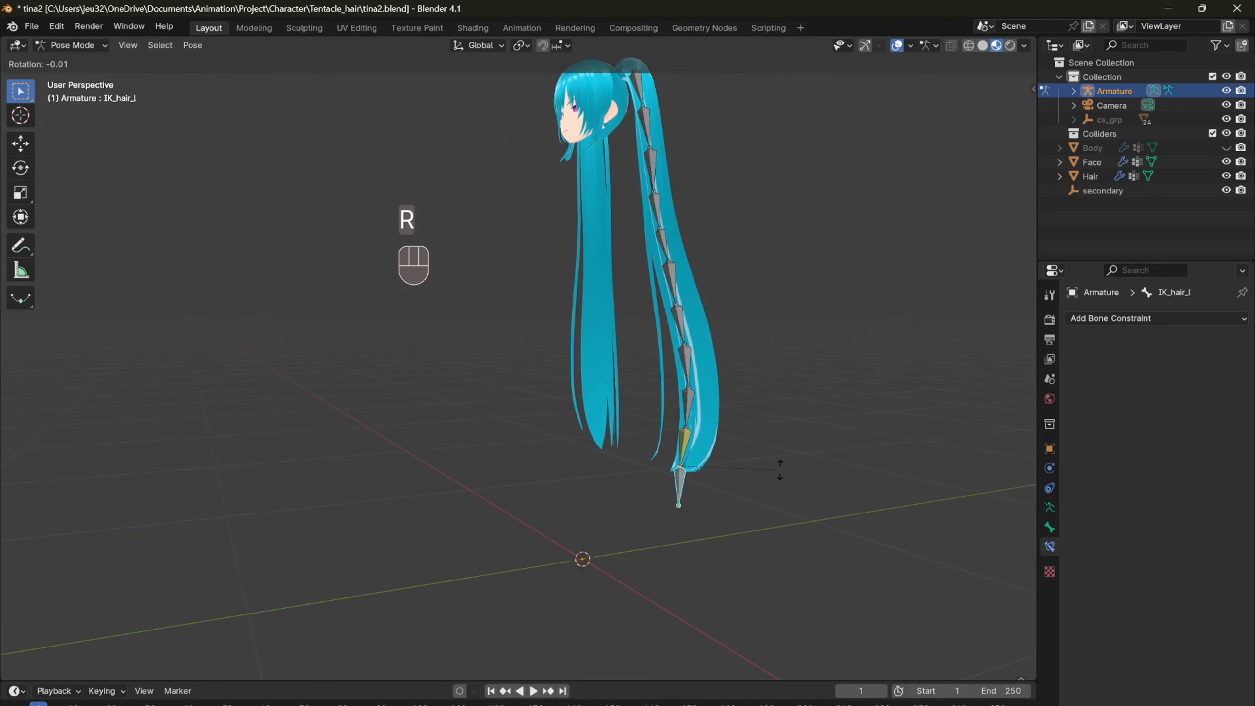
pyautogui.rightClick(726, 457)
pyautogui.press('g')
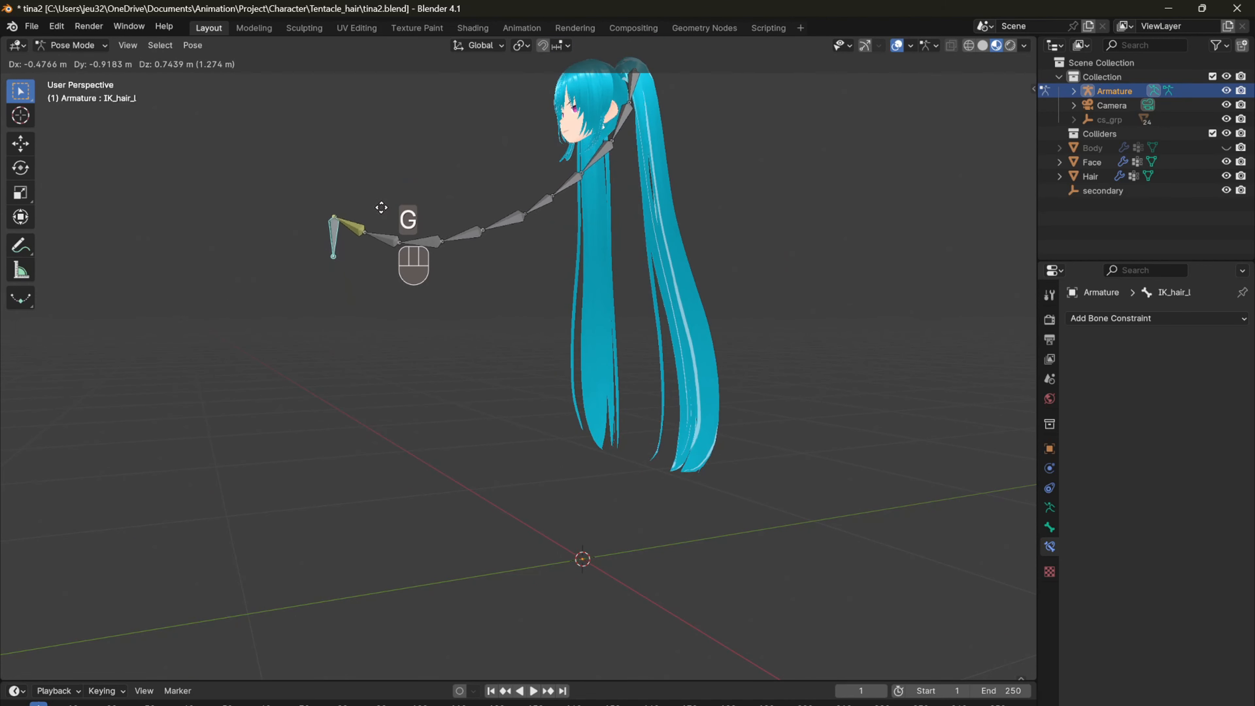
pyautogui.rightClick(665, 177)
# Step: Try parenting the Hair mesh to the armature in Object Mode using Armature Deform with envelope weights
pyautogui.press('KP_1')
pyautogui.keyDown('shift'); pyautogui.moveTo(677, 297); pyautogui.dragTo(669, 357, button='middle'); pyautogui.keyUp('shift')
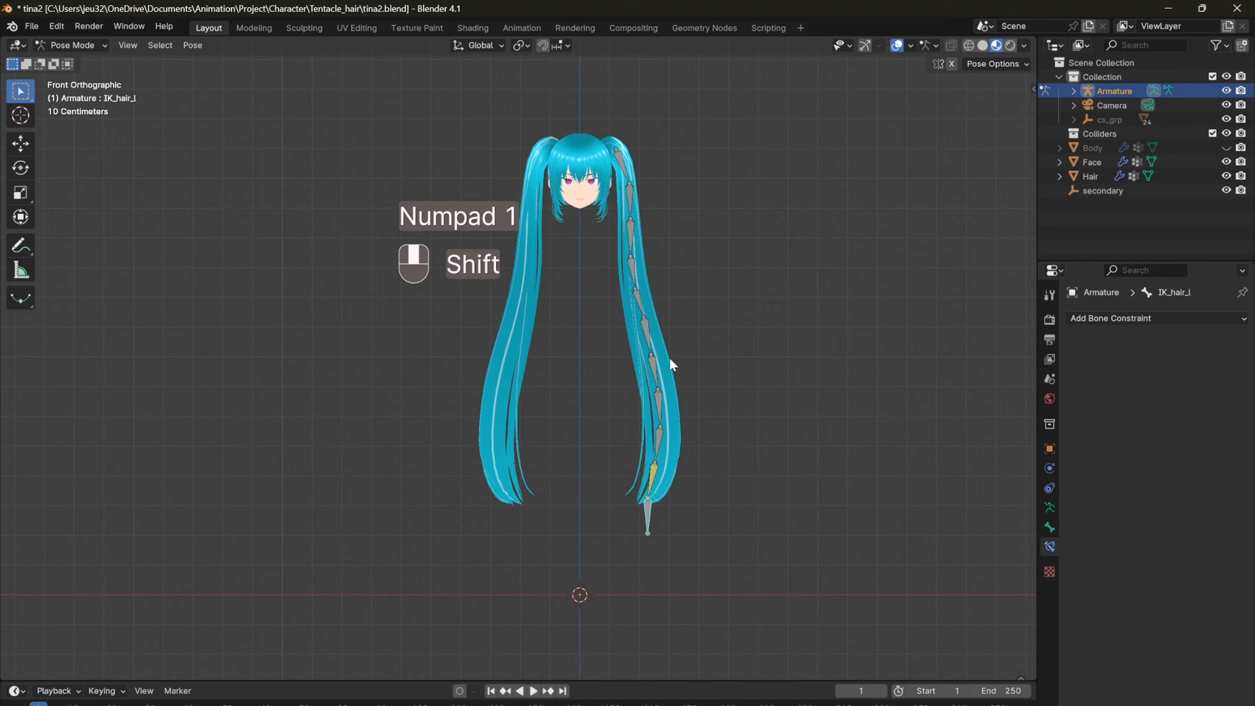
pyautogui.scroll(1, 672, 378)
pyautogui.click(679, 362)
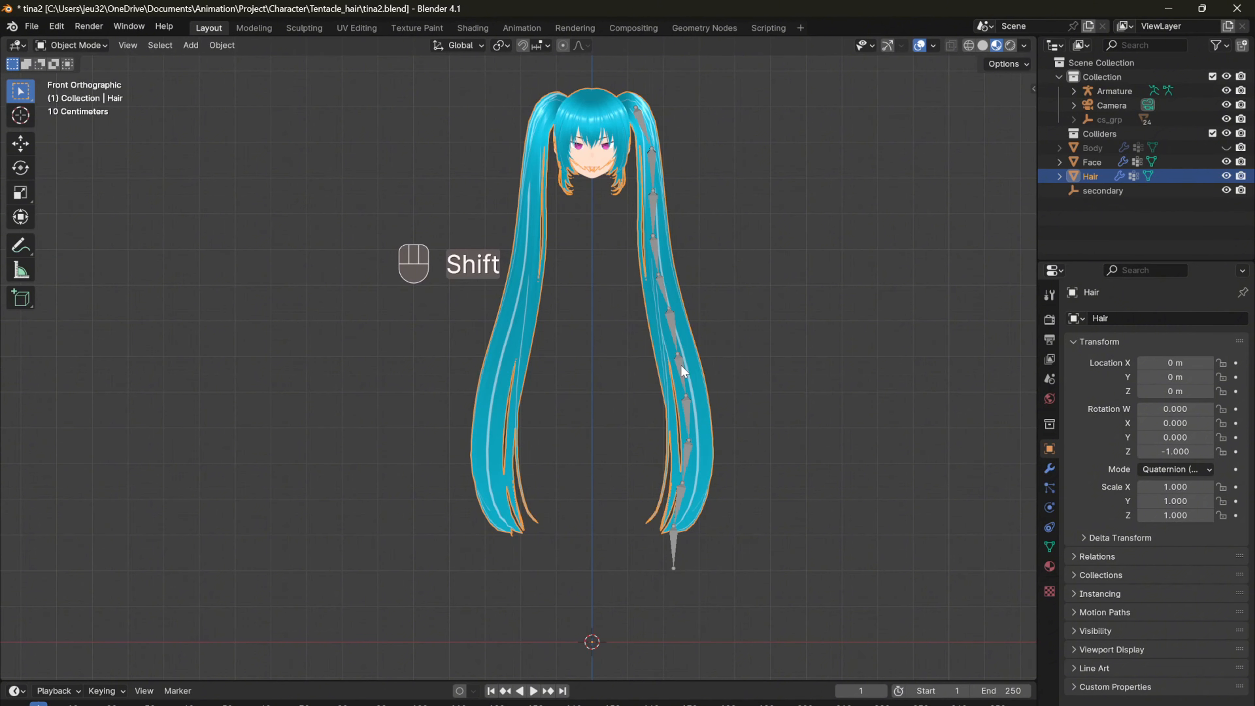
pyautogui.keyDown('shift'); pyautogui.click(681, 365); pyautogui.keyUp('shift')
pyautogui.hotkey('alt', 'p')
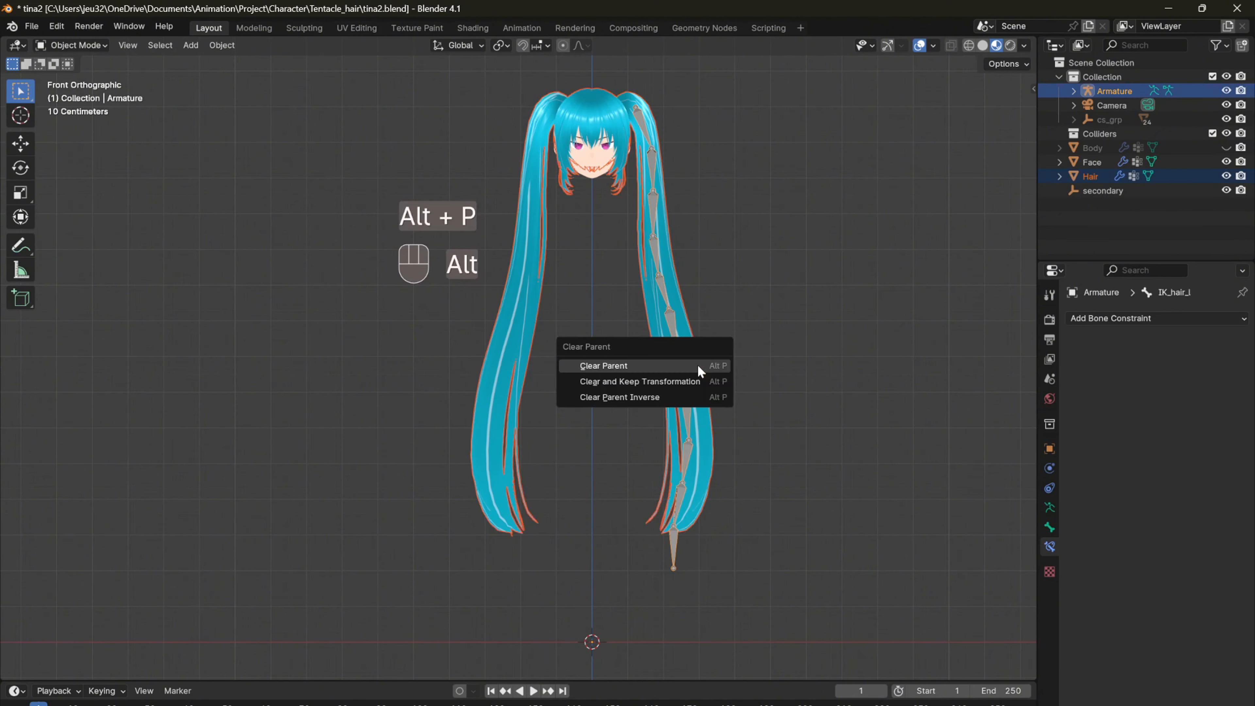
pyautogui.click(698, 366)
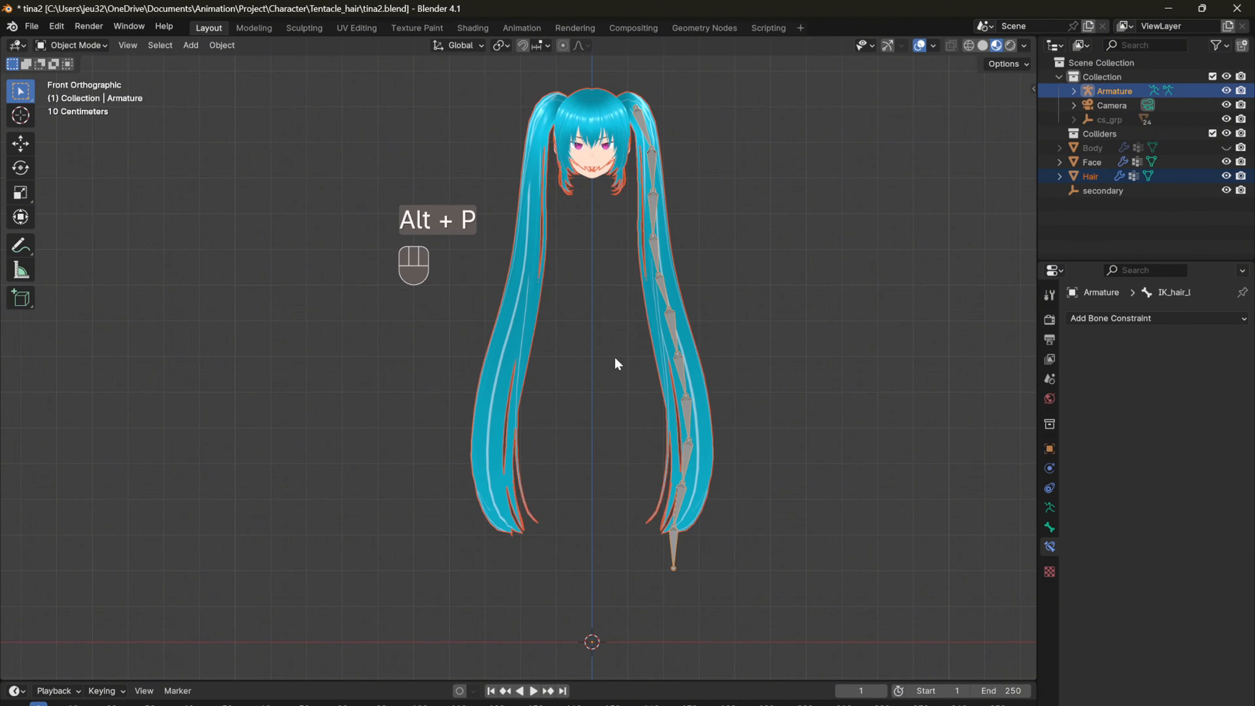
pyautogui.hotkey('ctrl', 'p')
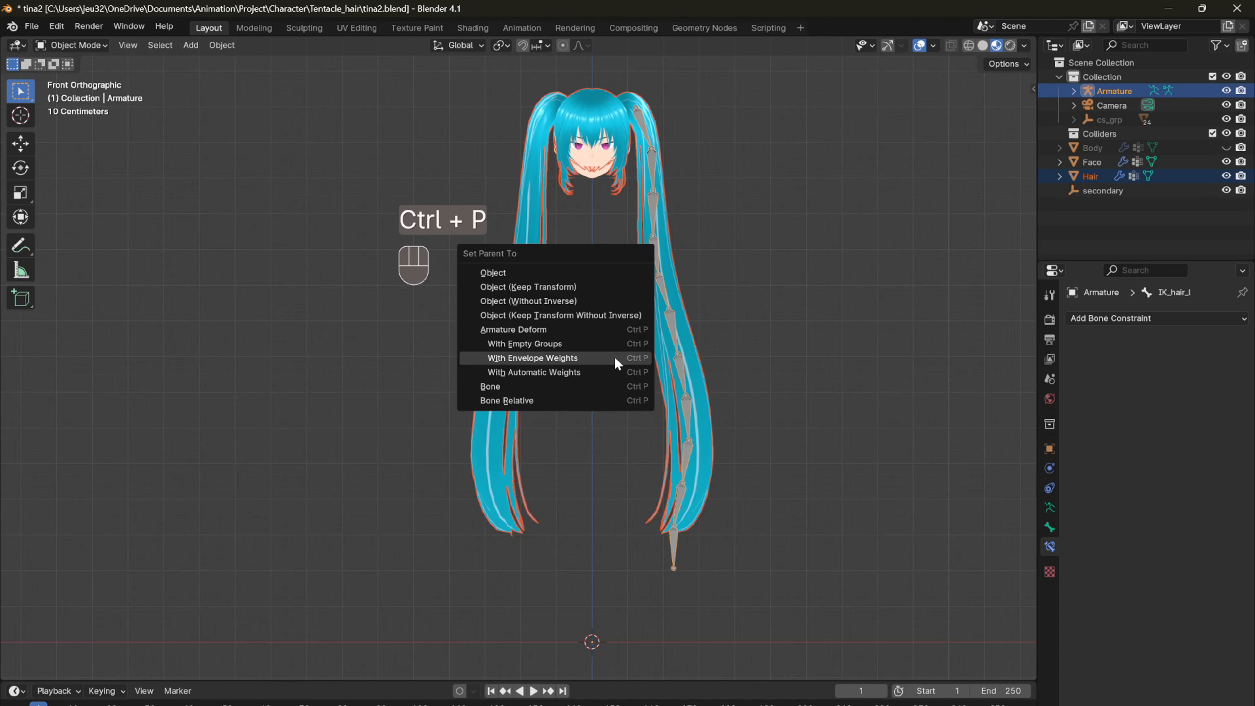
pyautogui.click(532, 360)
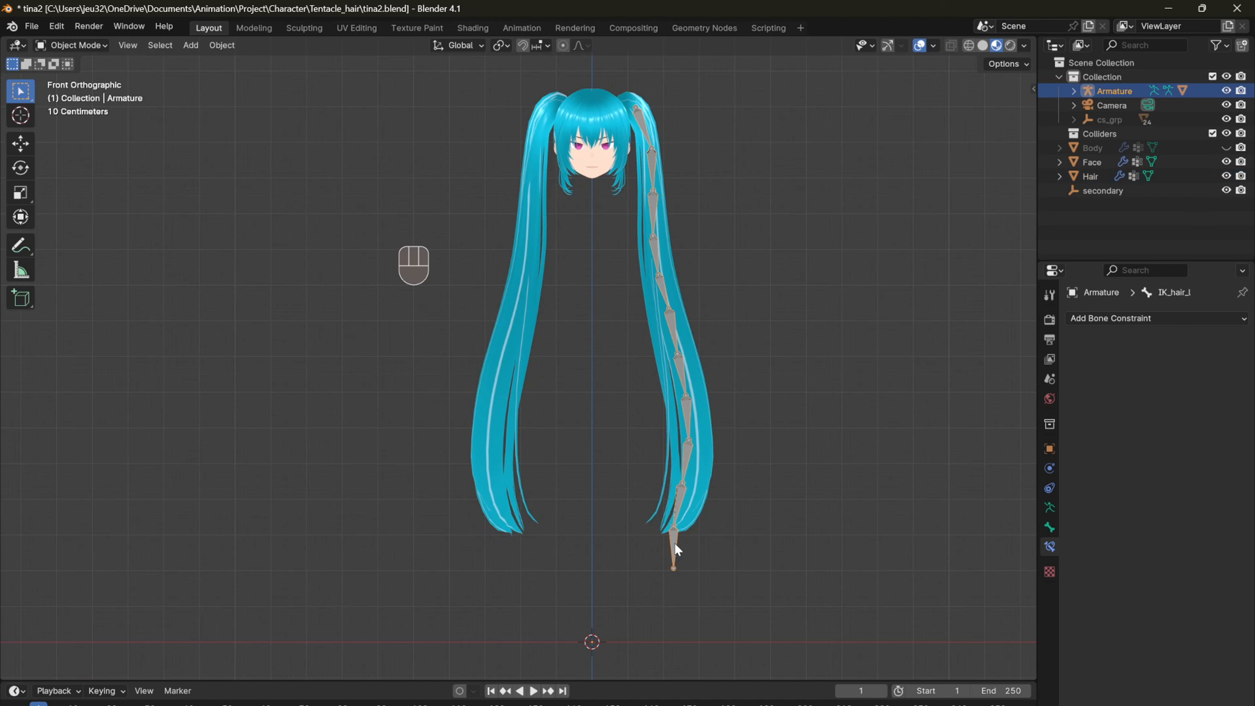
# Step: Test the hair deformation in Pose Mode by moving the IK_hair_l bone in front and perspective views, cancelling each move
pyautogui.hotkey('ctrl', 'Tab')
pyautogui.click(675, 542)
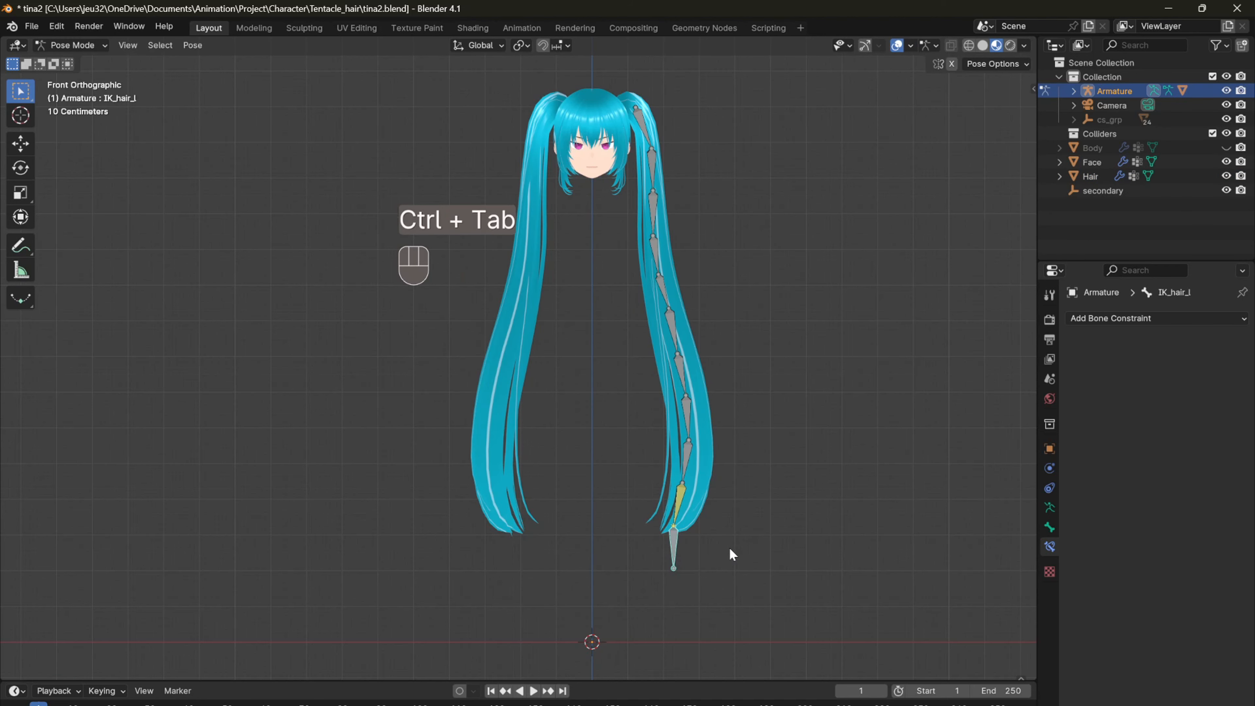
pyautogui.press('g')
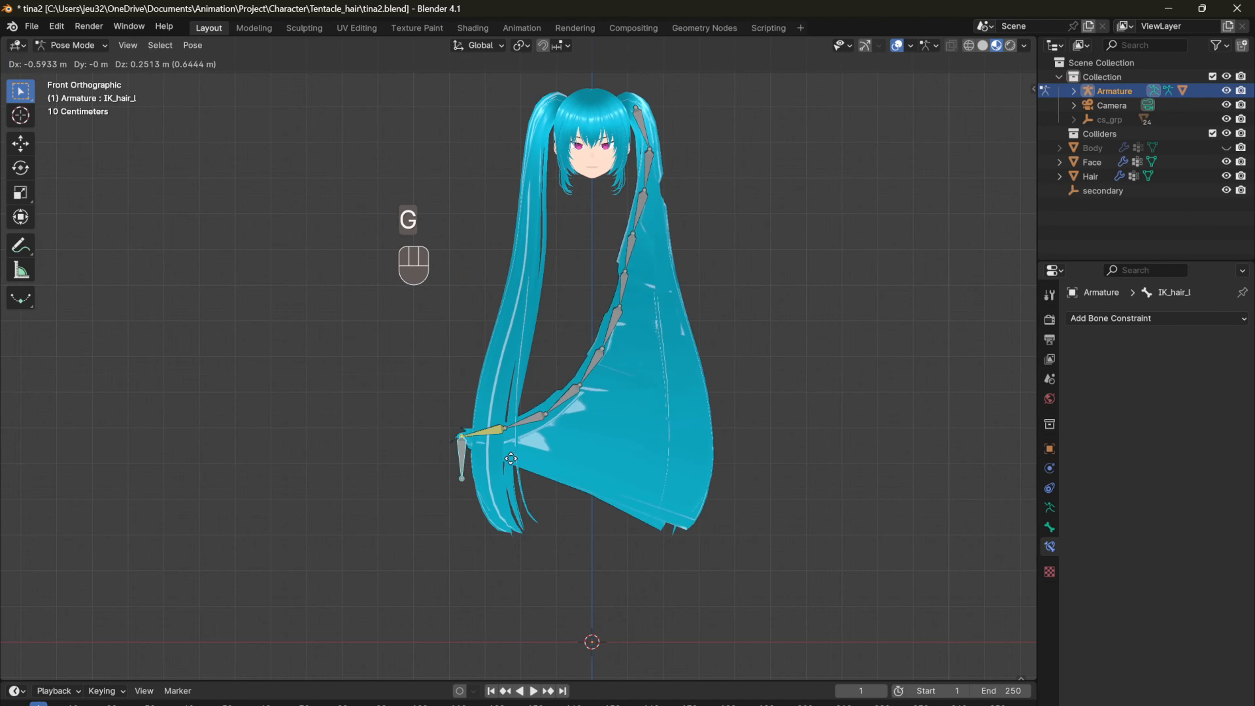
pyautogui.rightClick(572, 404)
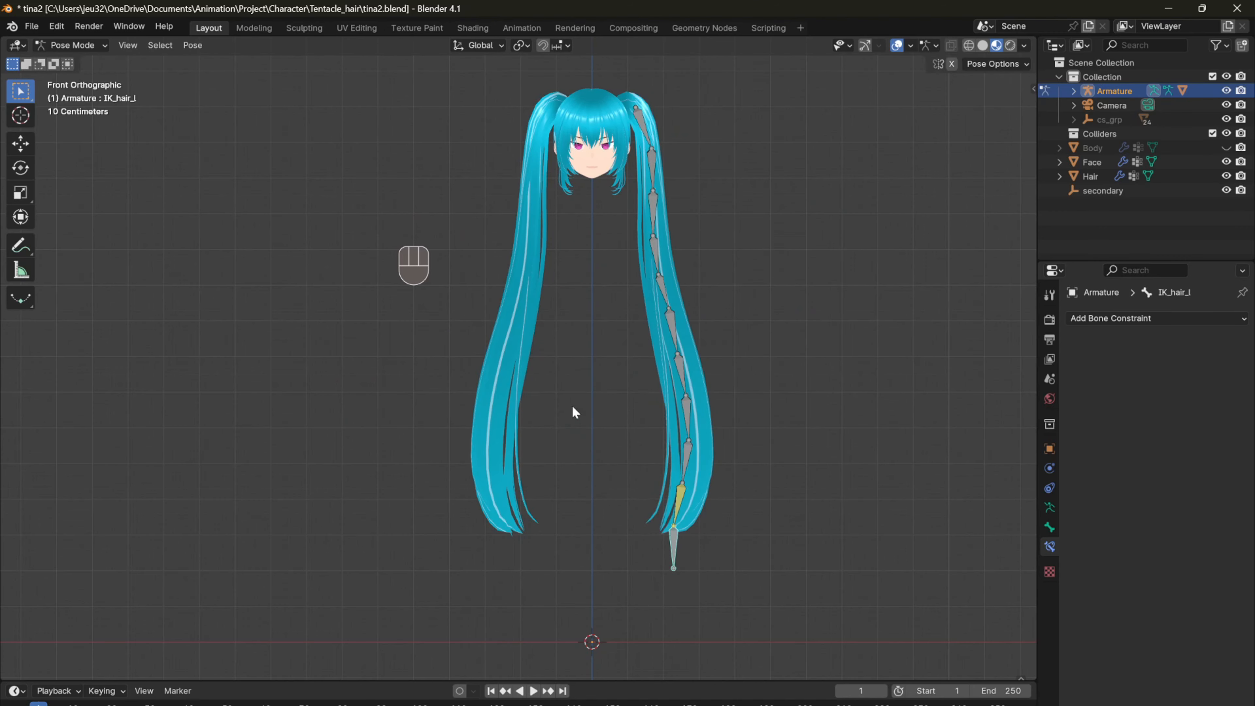
pyautogui.moveTo(571, 405); pyautogui.dragTo(576, 413, button='middle')
pyautogui.press('g')
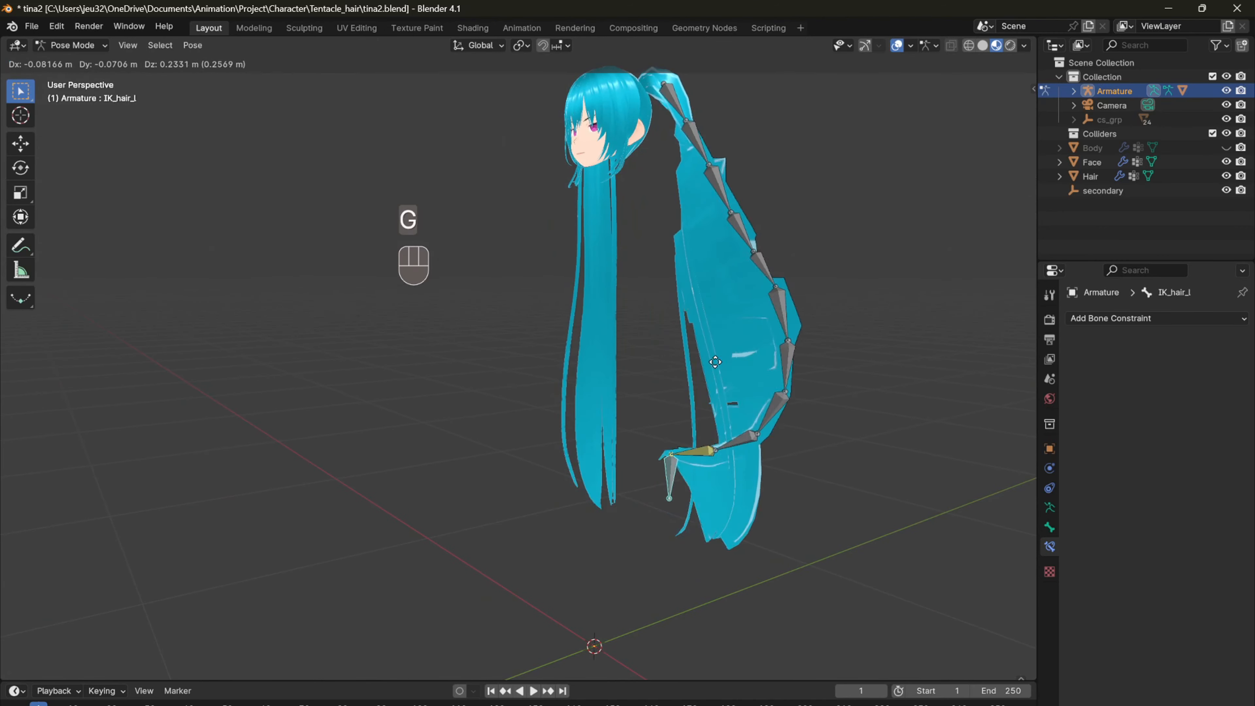
pyautogui.rightClick(335, 339)
# Step: Set the armature's viewport display to Envelope in Object Mode and inspect the envelopes along the left ponytail
pyautogui.moveTo(341, 342); pyautogui.dragTo(425, 326, button='middle')
pyautogui.press('Tab')
pyautogui.click(1051, 528)
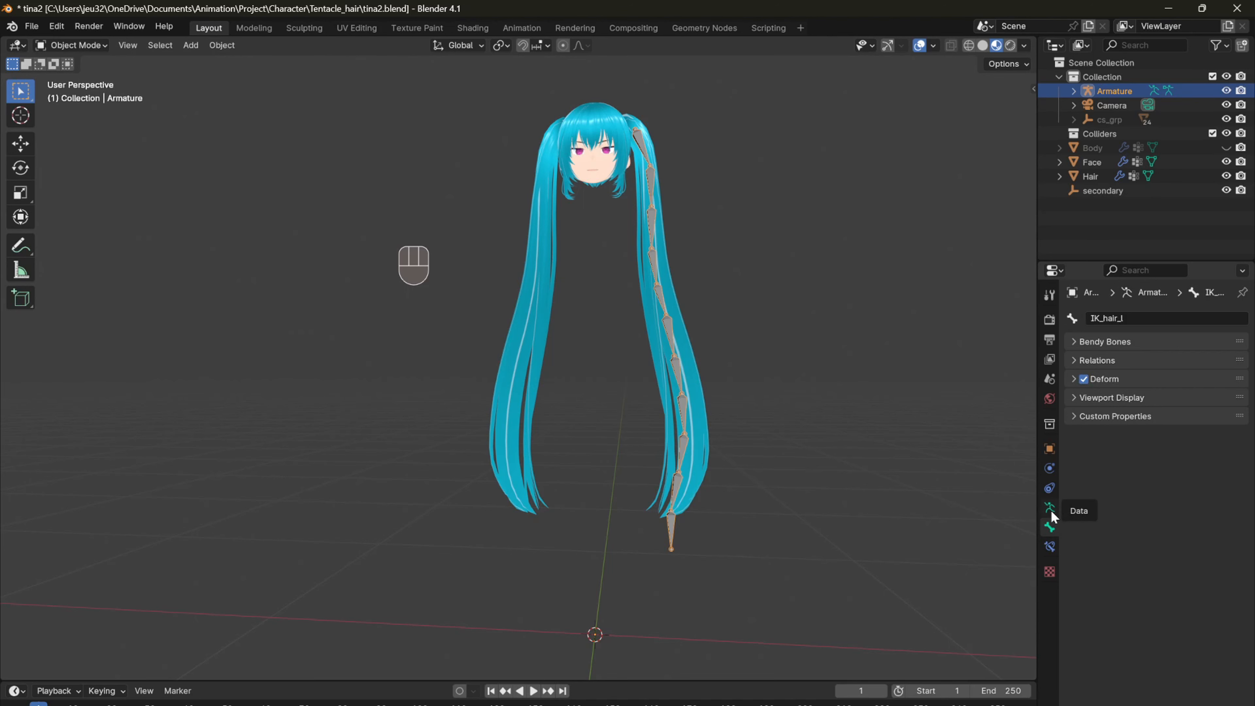
pyautogui.click(1051, 509)
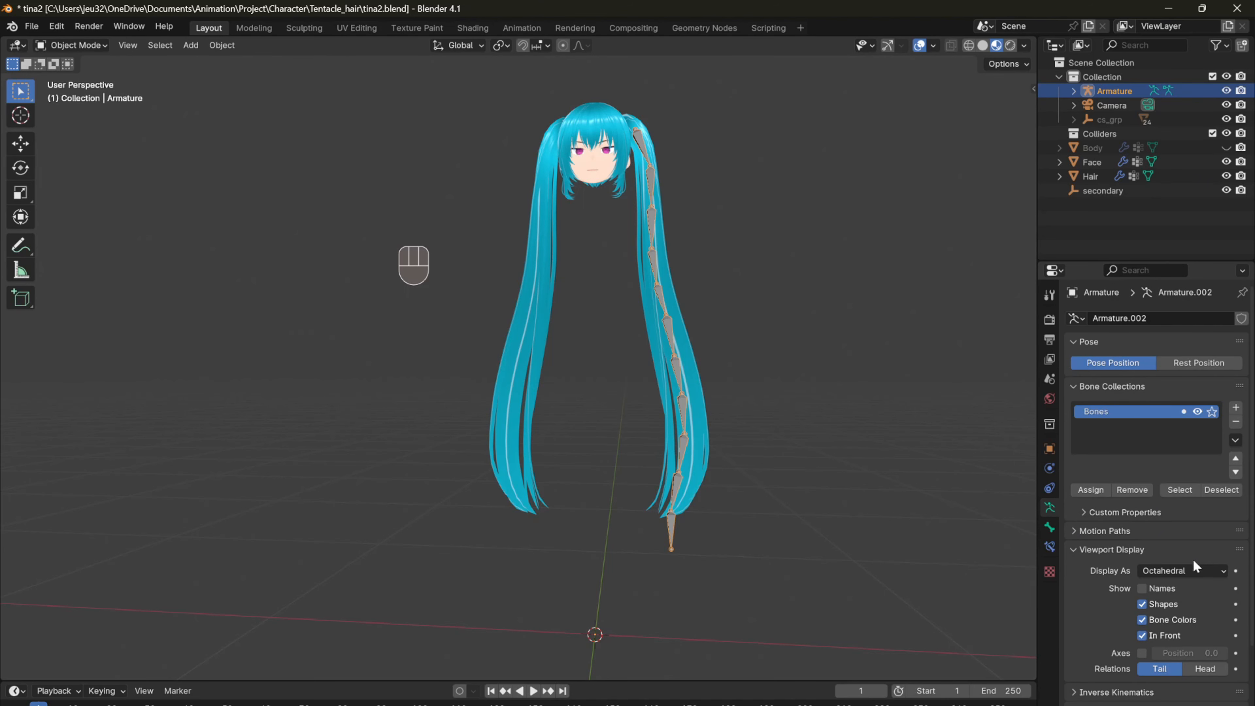
pyautogui.click(1186, 567)
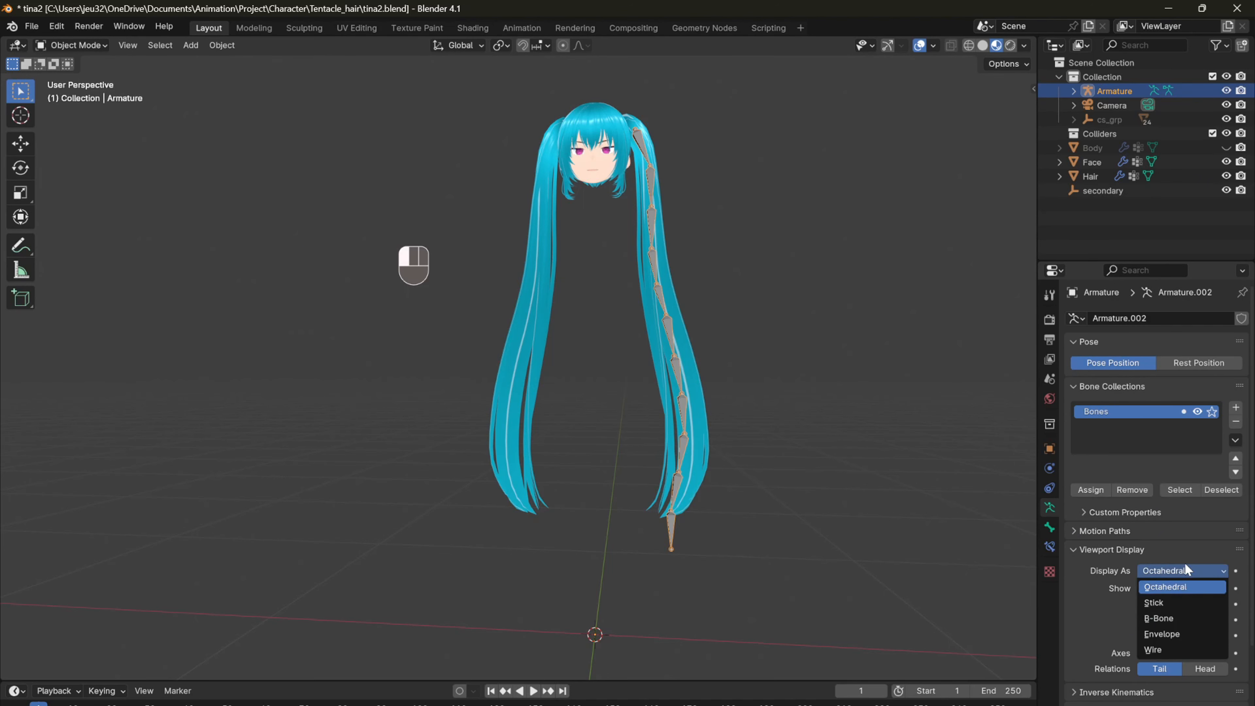
pyautogui.click(1178, 634)
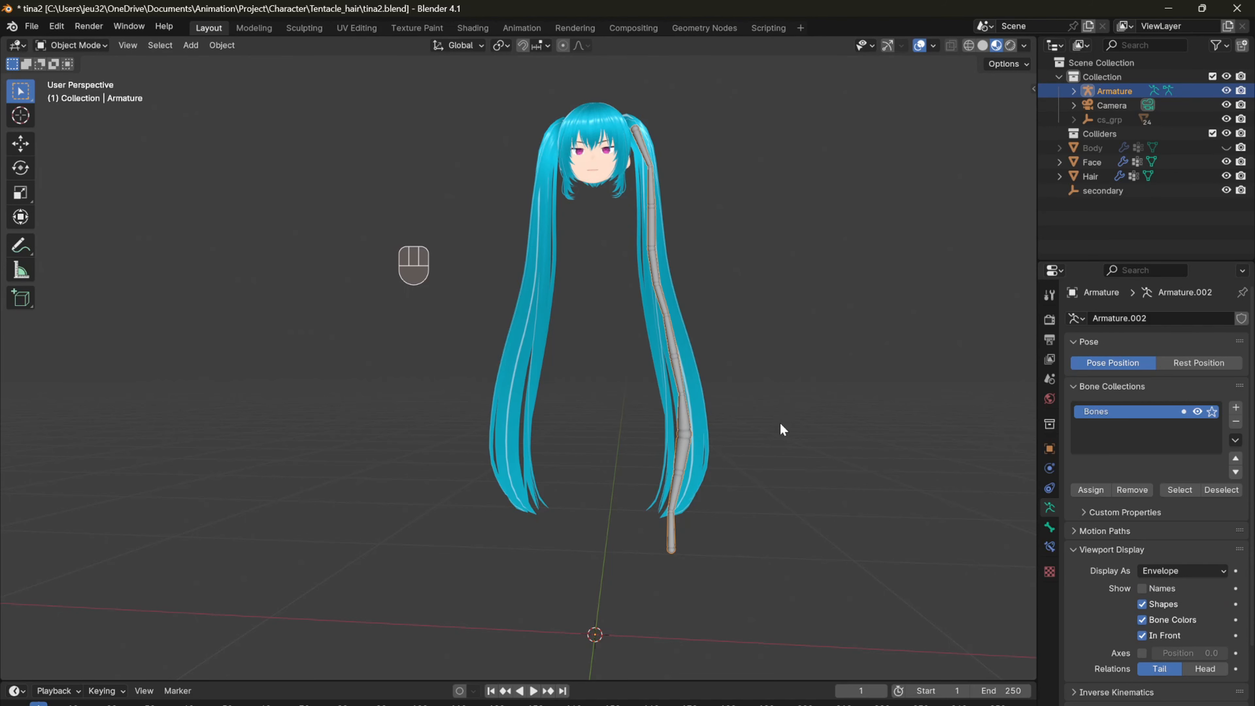
pyautogui.keyDown('shift'); pyautogui.moveTo(781, 429); pyautogui.dragTo(659, 408, button='middle'); pyautogui.keyUp('shift')
pyautogui.scroll(2, 625, 454)
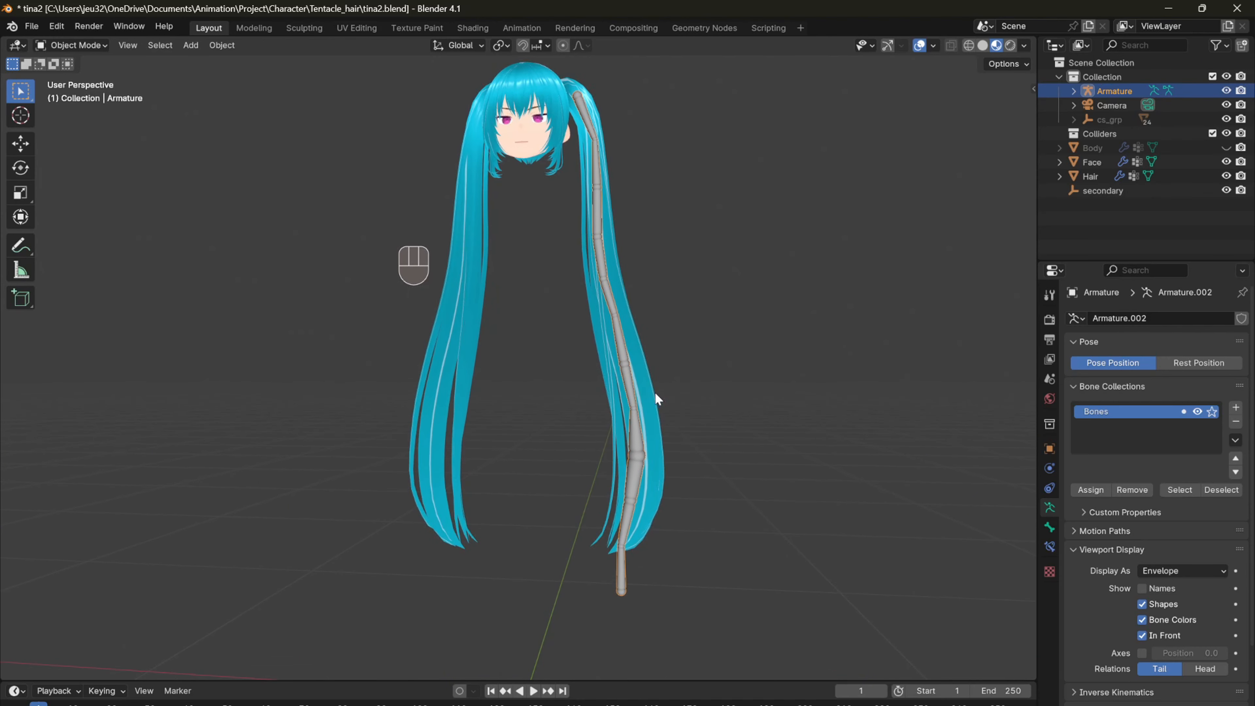
# Step: Enlarge the envelope radii of all the left ponytail bones in Edit Mode, finishing in Object Mode
pyautogui.press('Tab')
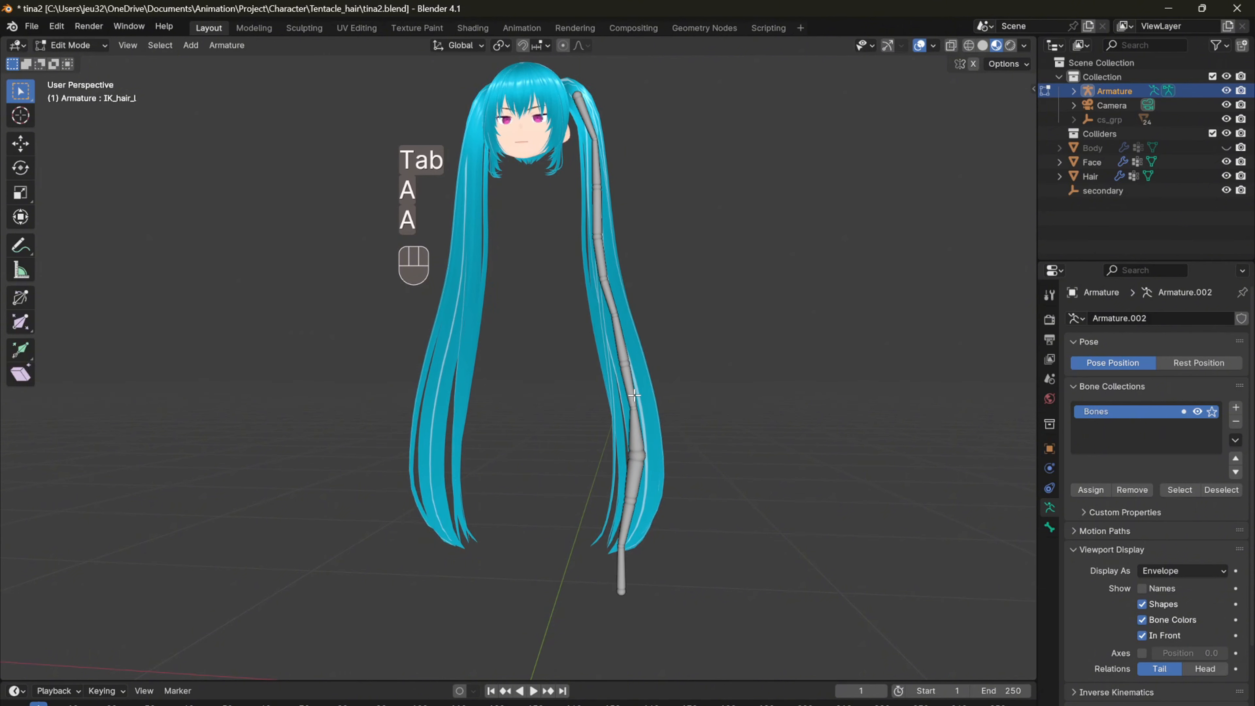
pyautogui.press('a')
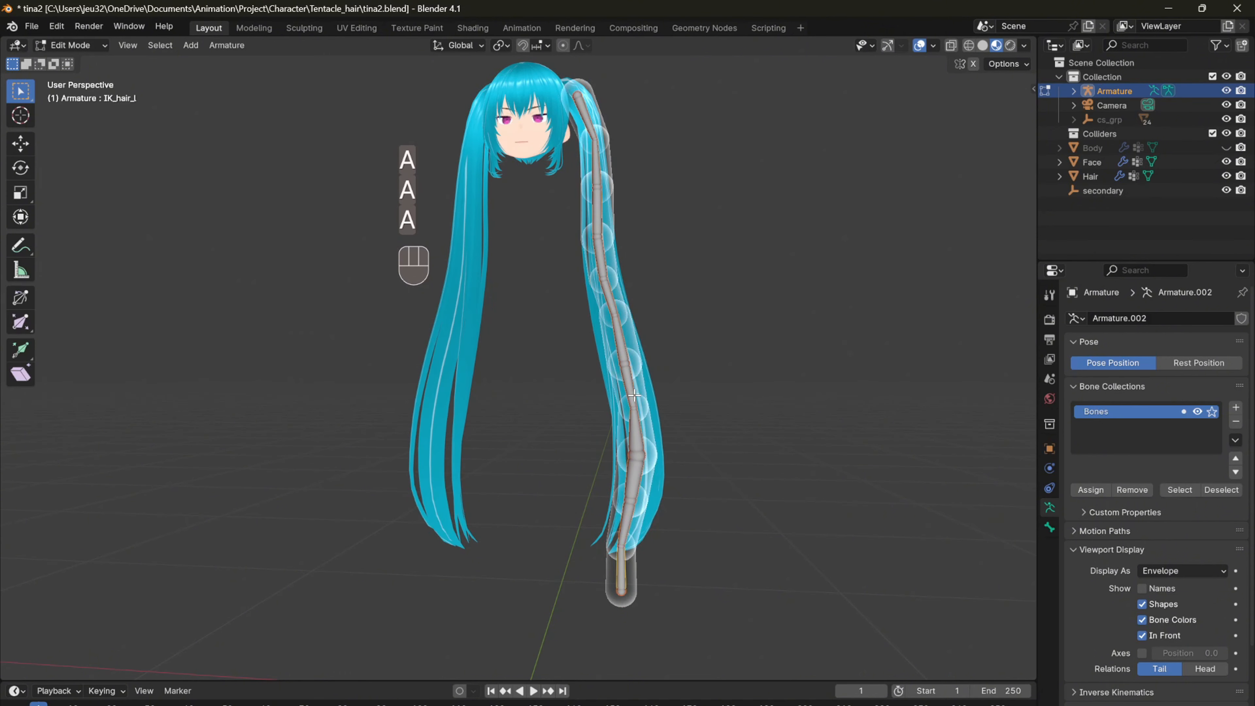
pyautogui.hotkey('alt', 's')
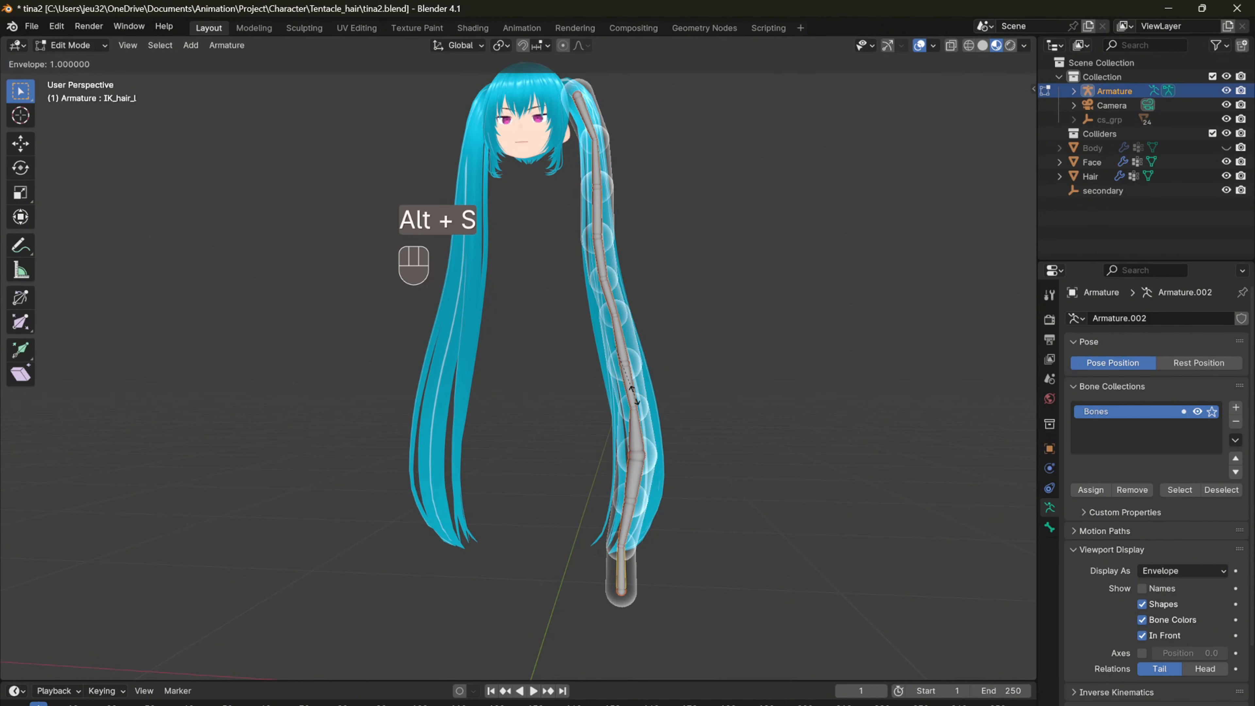
pyautogui.click(677, 456)
pyautogui.press('Tab')
# Step: Select the Hair mesh together with the armature and parent it using Armature Deform with envelope weights
pyautogui.click(654, 430)
pyautogui.keyDown('shift'); pyautogui.click(633, 391); pyautogui.keyUp('shift')
pyautogui.hotkey('ctrl', 'p')
pyautogui.click(638, 387)
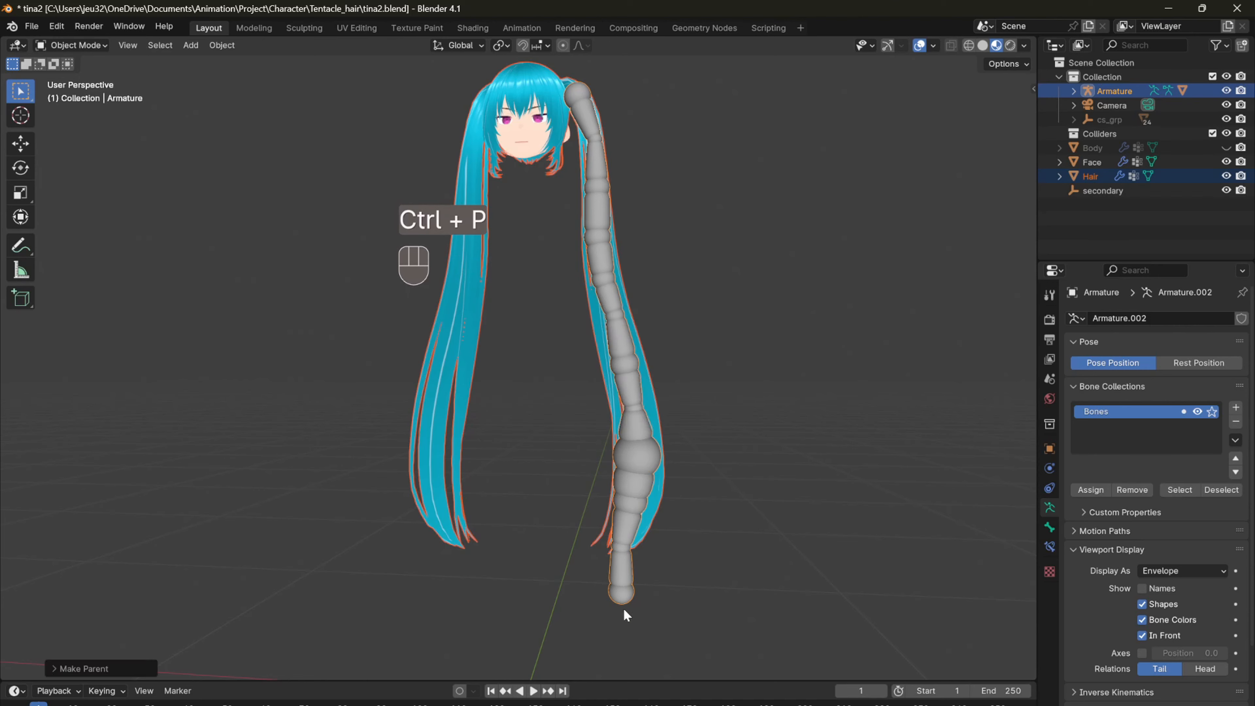
# Step: Test the hair deformation in Pose Mode by moving the IK_hair_l bone, cancel the move and return to Object Mode
pyautogui.hotkey('ctrl', 'Tab')
pyautogui.press('g')
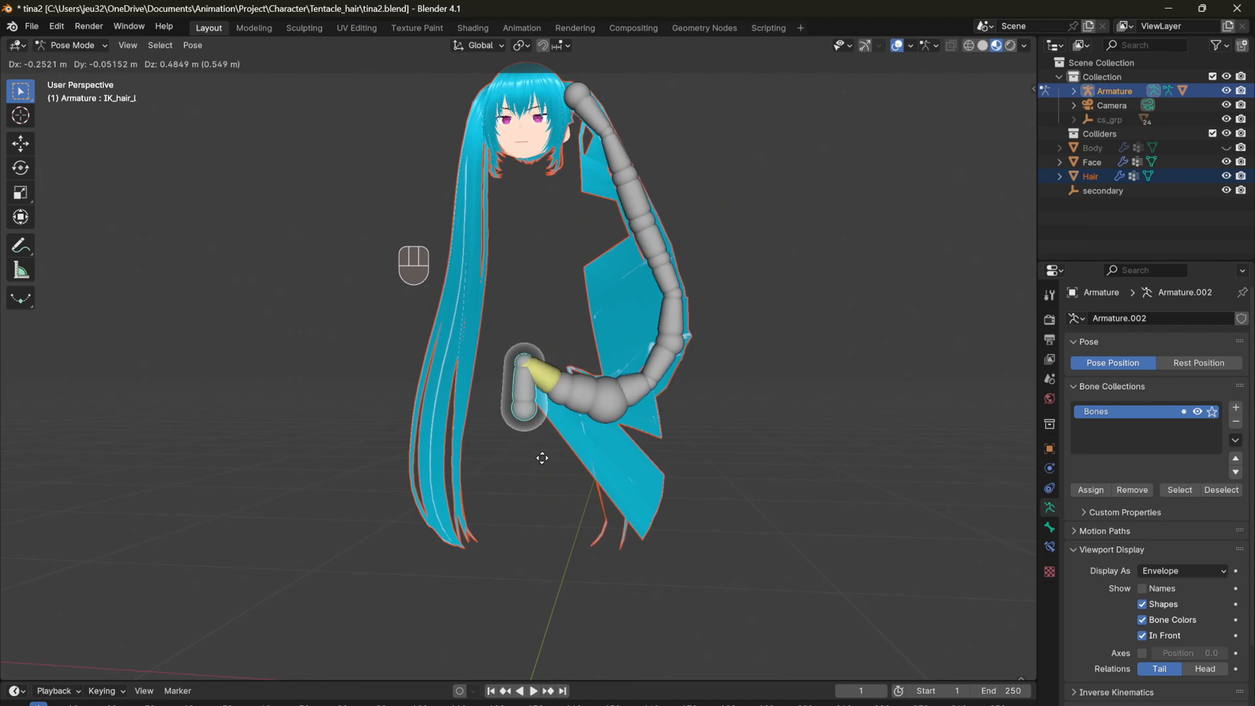
pyautogui.rightClick(821, 508)
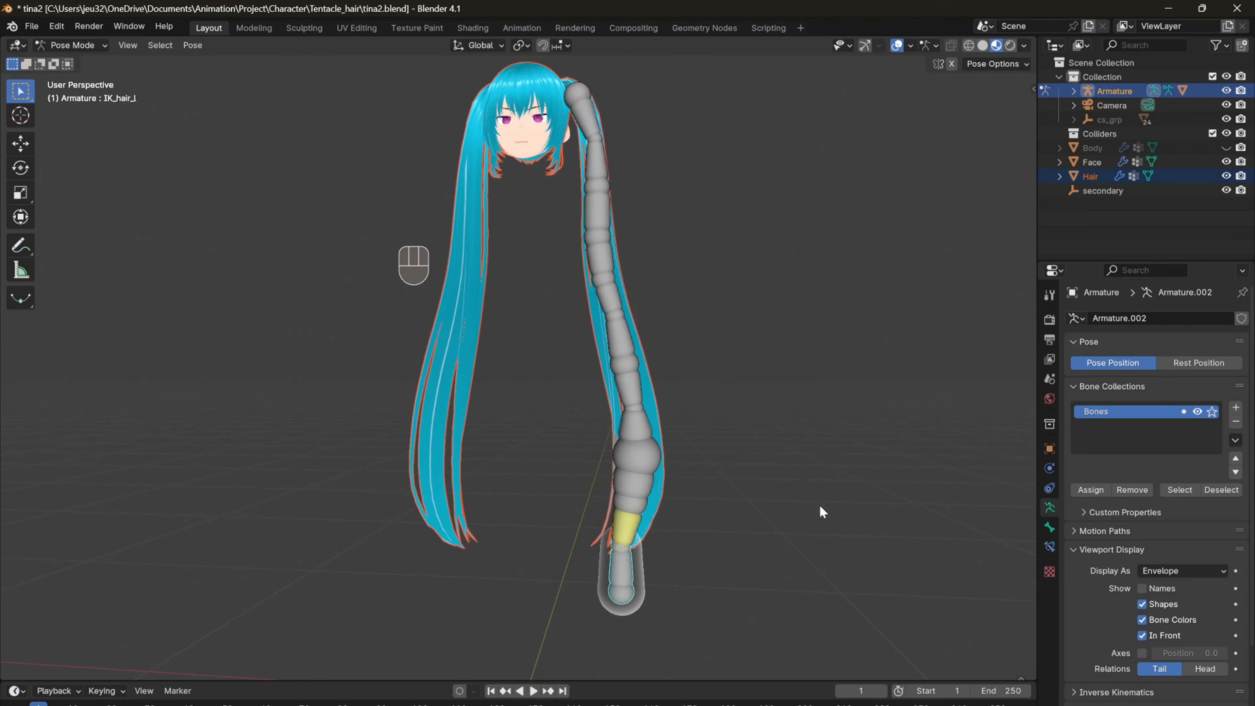
pyautogui.press('Tab')
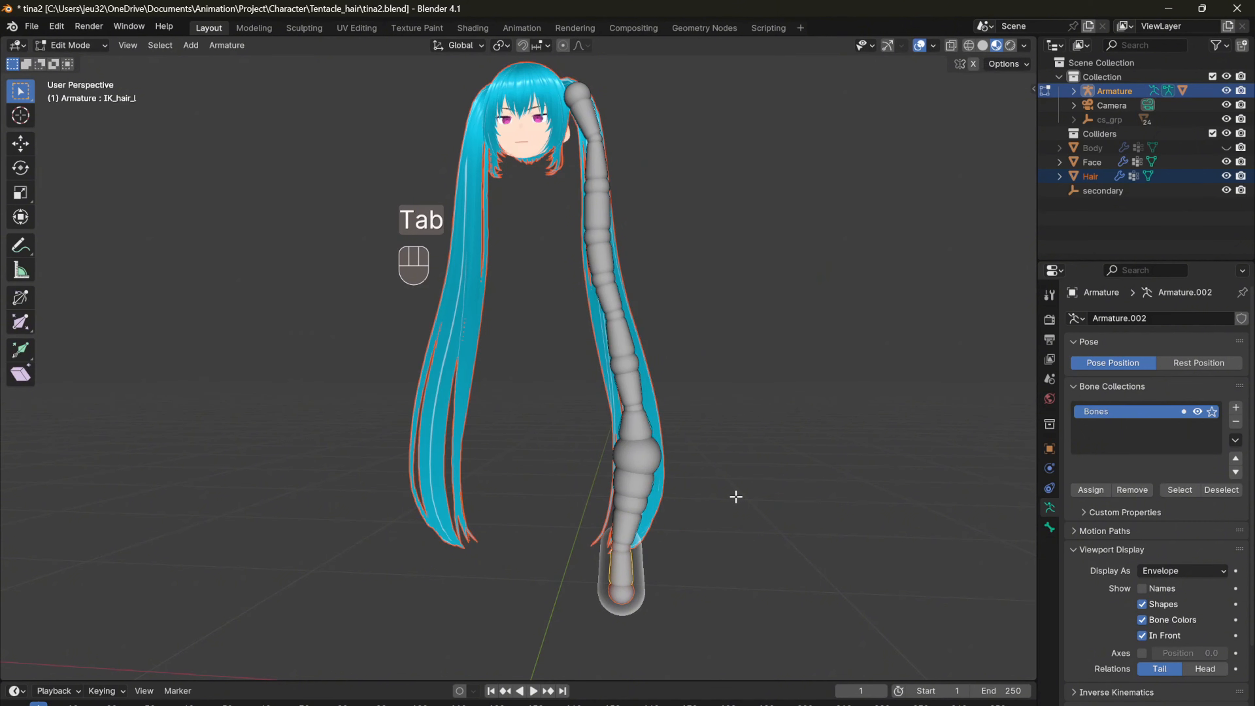
pyautogui.press('Tab')
pyautogui.hotkey('ctrl', 'Tab')
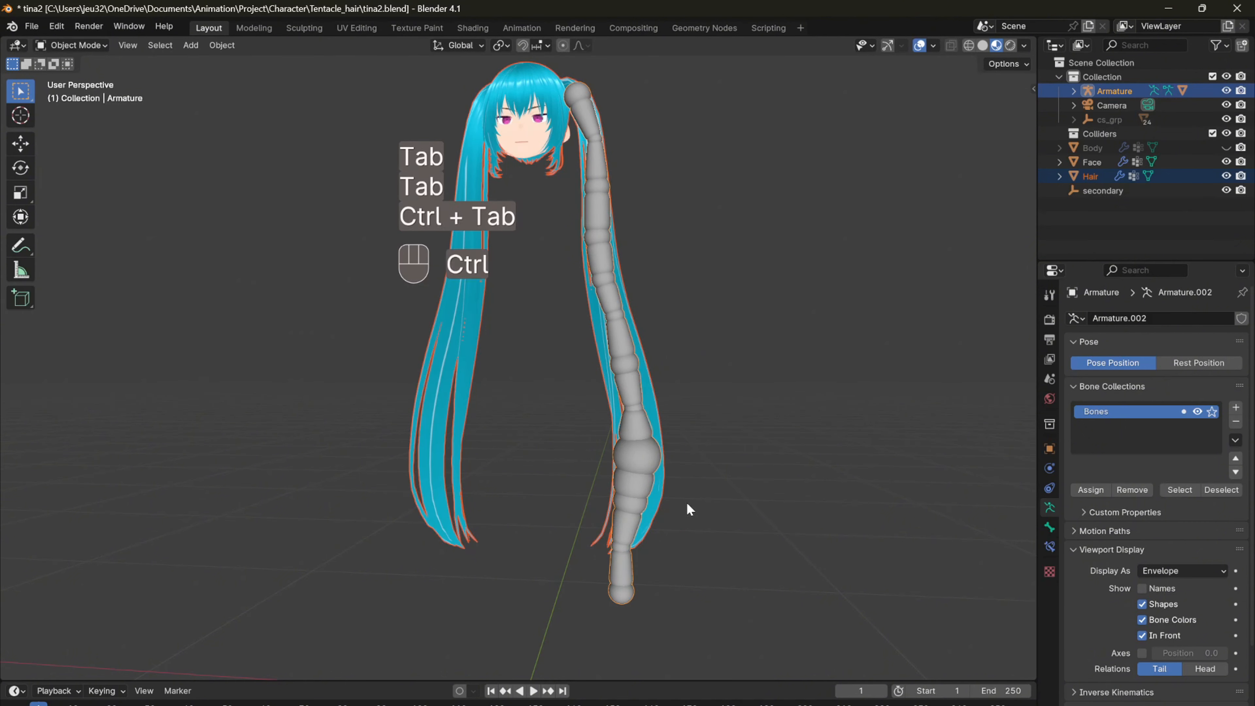
# Step: Select every bone in Edit Mode and scale up their envelope radii to cover more of the left ponytail
pyautogui.press('Tab')
pyautogui.press('a')
pyautogui.hotkey('alt', 's')
pyautogui.click(773, 476)
pyautogui.press('Tab')
# Step: Clear the Hair mesh's parent and rebind it to the armature with envelope weights
pyautogui.click(677, 519)
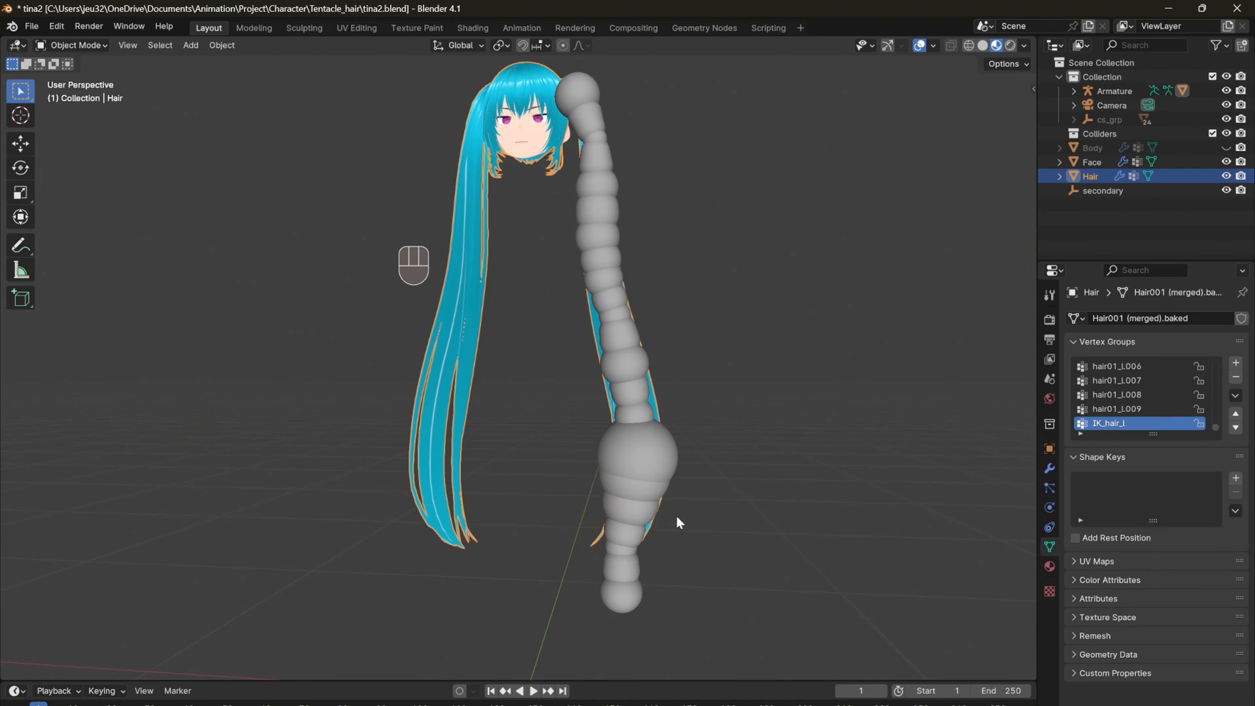
pyautogui.keyDown('shift'); pyautogui.click(645, 549); pyautogui.keyUp('shift')
pyautogui.hotkey('alt', 'p')
pyautogui.click(645, 548)
pyautogui.hotkey('ctrl', 'p')
pyautogui.click(541, 487)
# Step: Move the IK_hair_l bone in Pose Mode to check the hair deformation, then cancel the move
pyautogui.press('Tab')
pyautogui.hotkey('ctrl', 'Tab')
pyautogui.click(629, 620)
pyautogui.click(628, 601)
pyautogui.press('g')
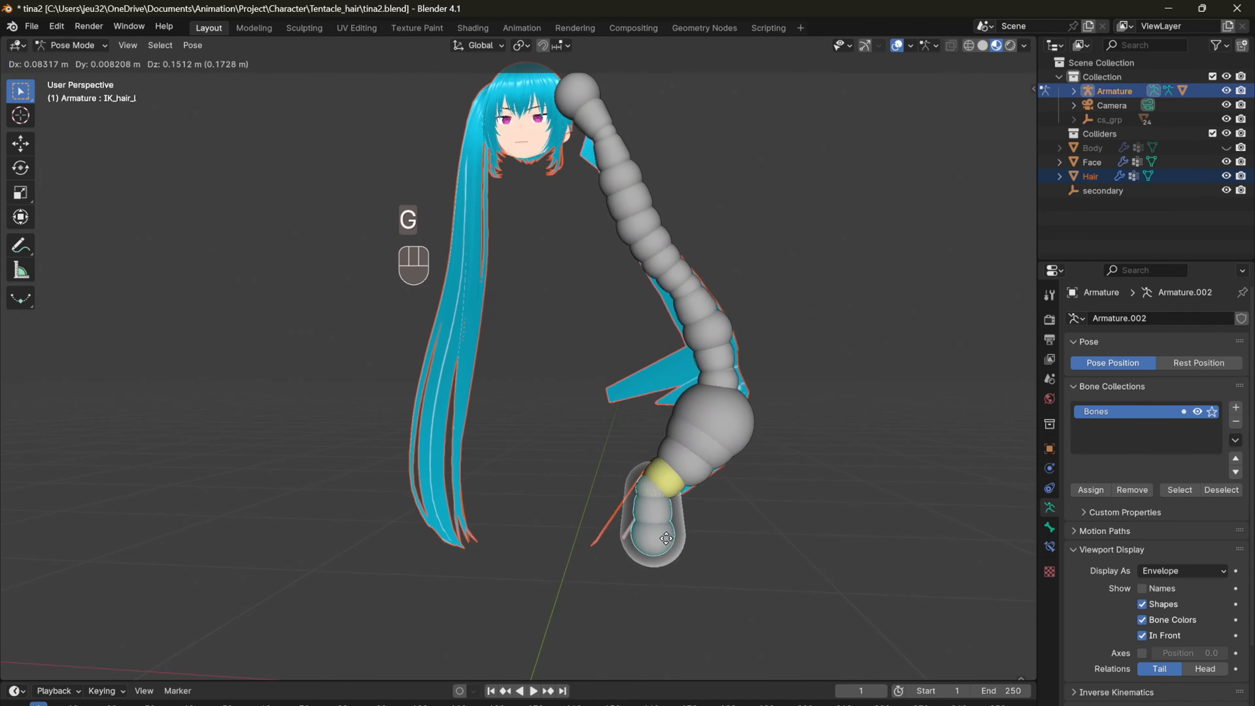
pyautogui.rightClick(797, 526)
# Step: Scale up the envelope radii of all bones further in Edit Mode until they enclose the left ponytail
pyautogui.press('Tab')
pyautogui.hotkey('ctrl', 'Tab')
pyautogui.click(761, 519)
pyautogui.press('a')
pyautogui.hotkey('alt', 's')
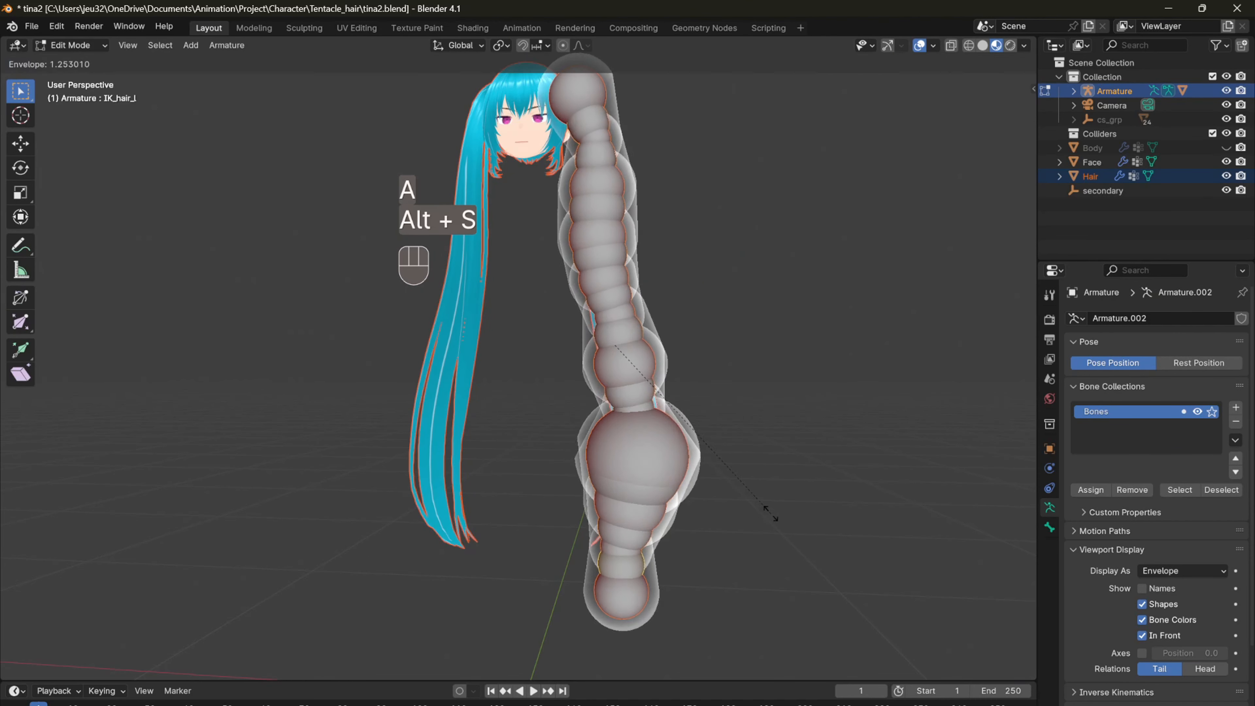
pyautogui.click(794, 516)
pyautogui.press('Tab')
pyautogui.press('Tab')
# Step: Examine the bone envelopes around the left ponytail from several angles, checking how well they cover the hair
pyautogui.press('super')
pyautogui.click(715, 364)
pyautogui.press('Tab')
pyautogui.press('Tab')
pyautogui.click(645, 474)
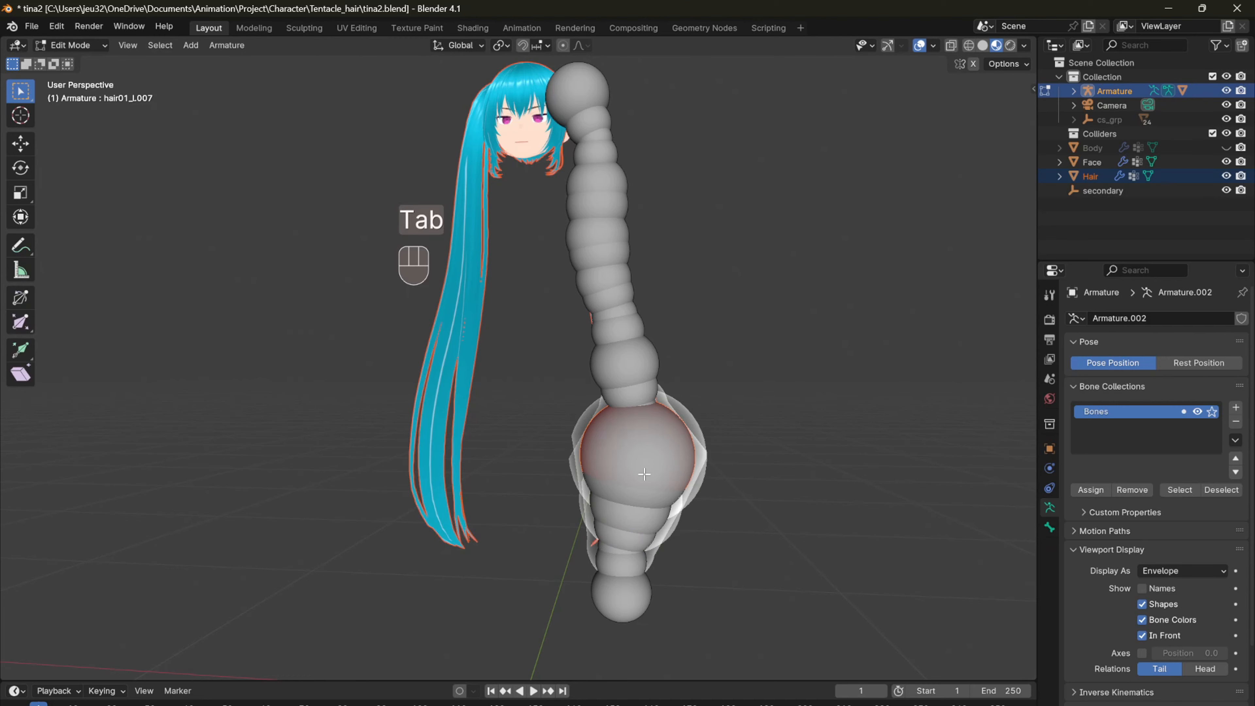
pyautogui.moveTo(658, 365); pyautogui.dragTo(731, 366, button='middle')
pyautogui.click(525, 372)
pyautogui.press('Tab')
pyautogui.moveTo(489, 485); pyautogui.dragTo(477, 481, button='middle')
pyautogui.hotkey('ctrl', 'Tab')
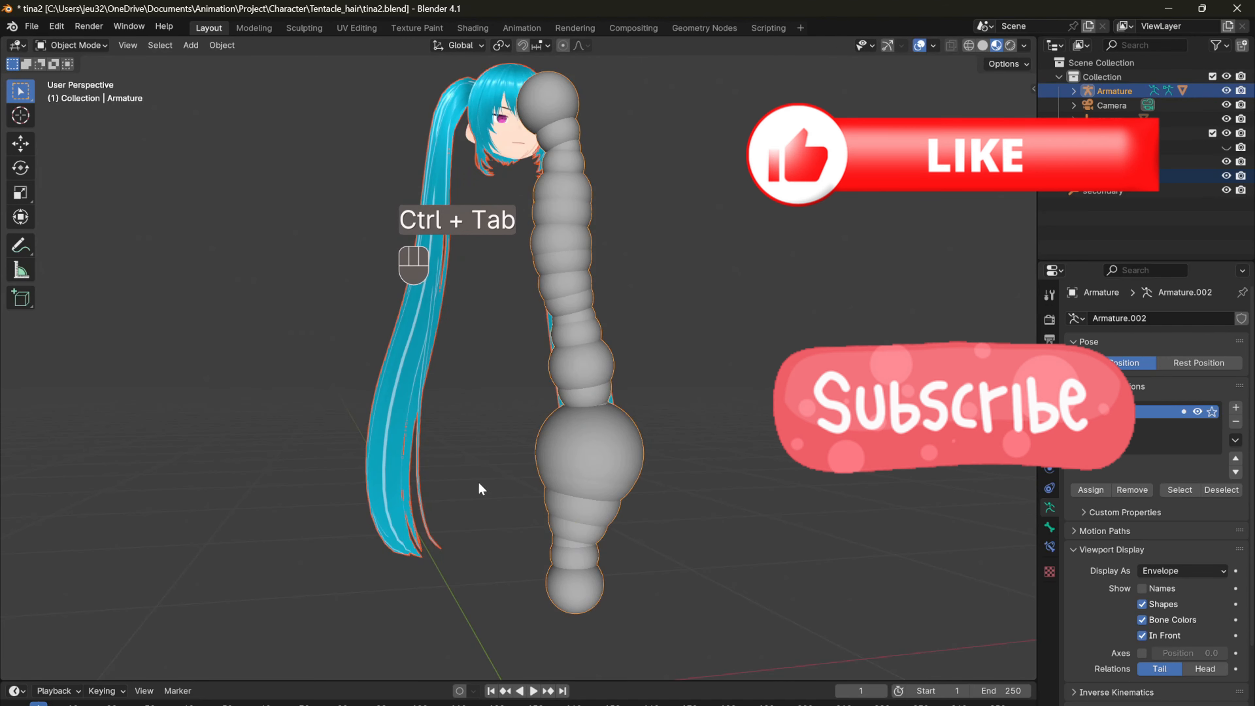
pyautogui.press('Tab')
pyautogui.click(612, 465)
pyautogui.moveTo(608, 324); pyautogui.dragTo(569, 288, button='middle')
# Step: Test the new binding in Pose Mode by moving the IK_hair_l bone, cancelling the move
pyautogui.press('Tab')
pyautogui.moveTo(540, 353); pyautogui.dragTo(598, 364, button='middle')
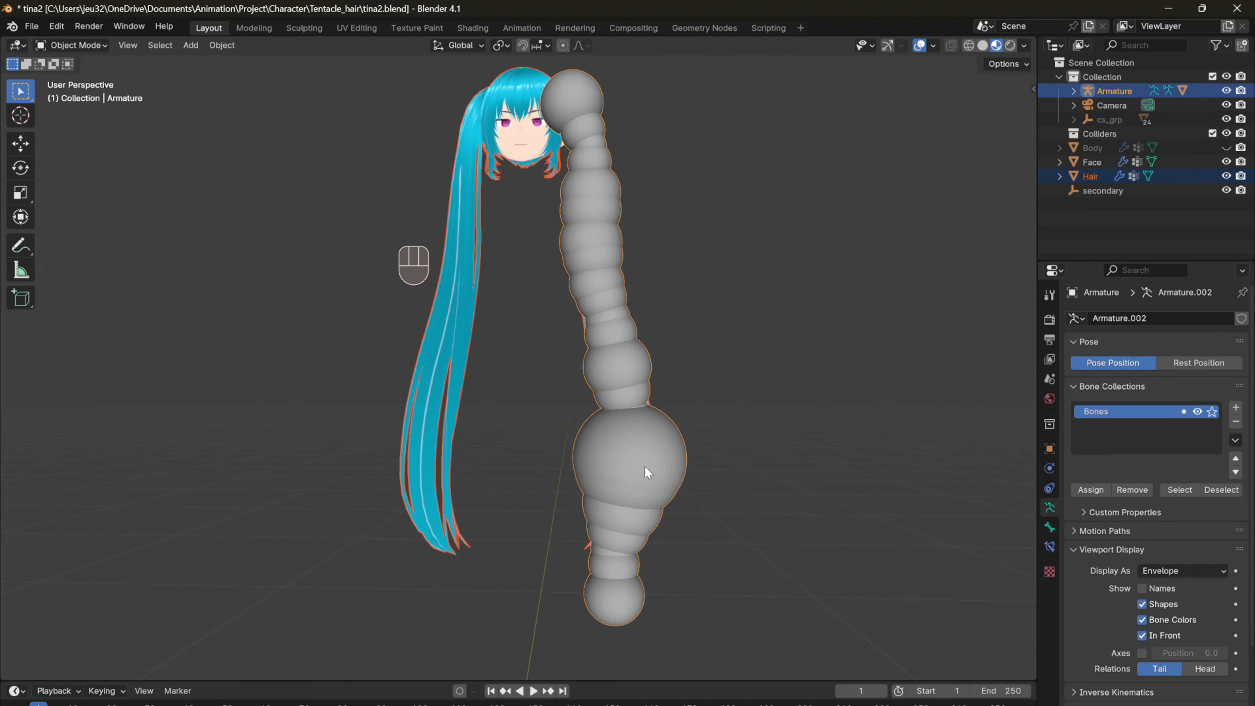
# Step: Parent the Hair mesh to the armature with envelope weights using the larger envelopes
pyautogui.hotkey('ctrl', 'p')
pyautogui.click(644, 466)
pyautogui.click(643, 475)
pyautogui.press('Tab')
pyautogui.click(619, 600)
pyautogui.hotkey('ctrl', 'Tab')
pyautogui.press('g')
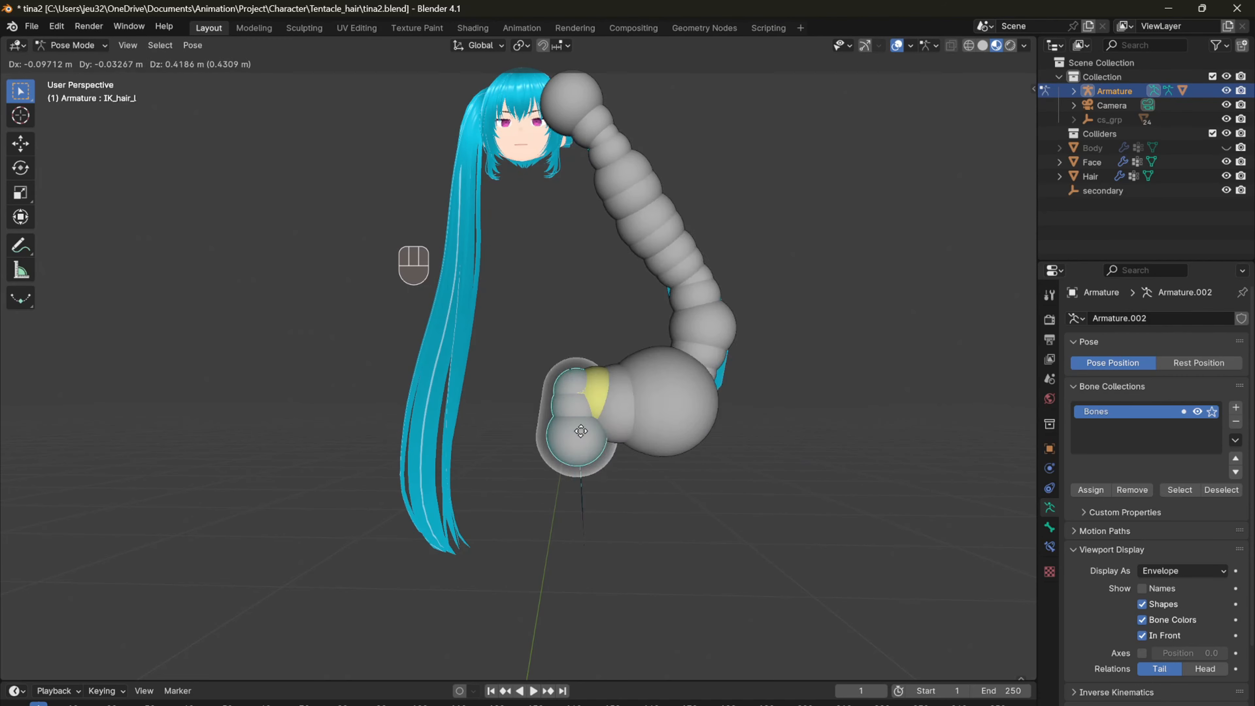
pyautogui.rightClick(647, 531)
# Step: Enlarge the bone envelope near the tip of the left ponytail chain in Edit Mode, finishing in Object Mode
pyautogui.moveTo(648, 529); pyautogui.dragTo(661, 526, button='middle')
pyautogui.scroll(1, 643, 544)
pyautogui.press('Tab')
pyautogui.click(616, 598)
pyautogui.moveTo(617, 598)
pyautogui.keyDown('shift'); pyautogui.mouseDown(button='middle')
pyautogui.moveTo(620, 568)
pyautogui.moveTo(618, 607)
pyautogui.mouseUp(button='middle'); pyautogui.keyUp('shift')
pyautogui.hotkey('alt', 's')
pyautogui.click(656, 580)
pyautogui.press('Tab')
pyautogui.hotkey('ctrl', 'Tab')
# Step: Select the Hair mesh and armature, clear the parent and bind them again with envelope weights
pyautogui.click(460, 480)
pyautogui.keyDown('shift'); pyautogui.click(703, 482); pyautogui.keyUp('shift')
pyautogui.hotkey('alt', 'p')
pyautogui.click(702, 483)
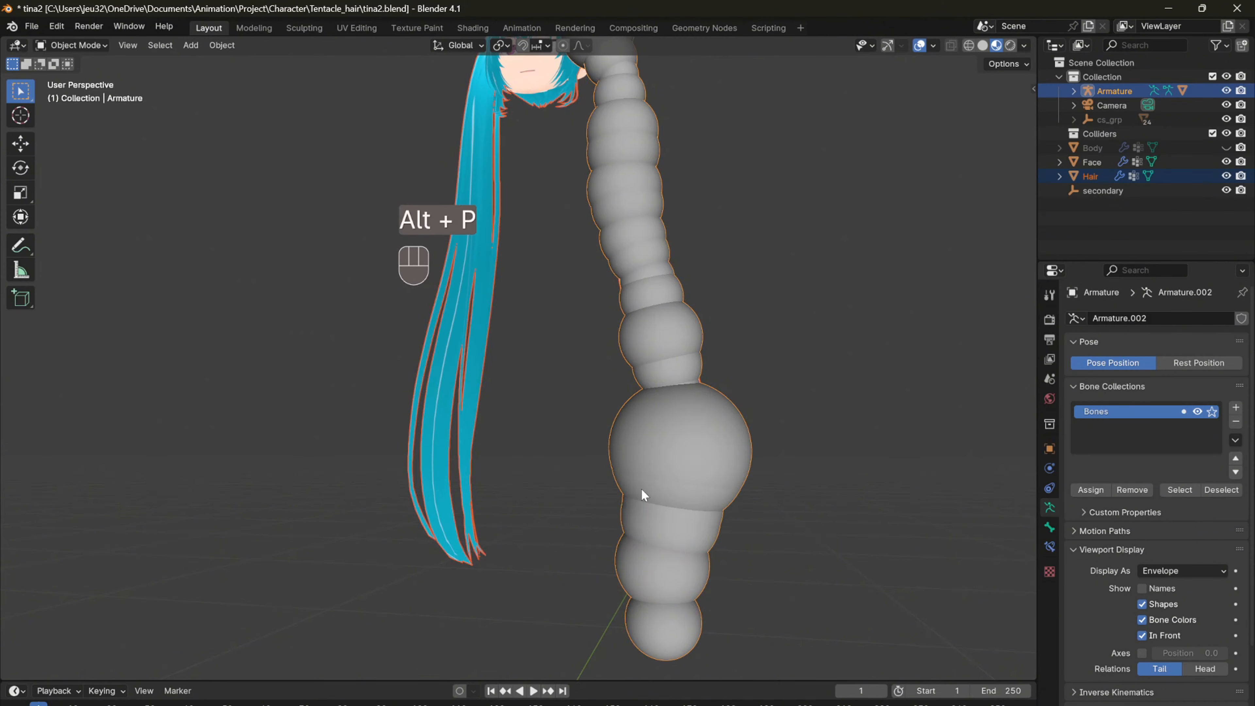
pyautogui.hotkey('ctrl', 'p')
pyautogui.click(642, 489)
# Step: Move the IK_hair_l bone up across the character in Pose Mode to check the deformation, cancelling the move
pyautogui.press('Tab')
pyautogui.hotkey('ctrl', 'Tab')
pyautogui.click(638, 663)
pyautogui.scroll(-1, 641, 618)
pyautogui.press('g')
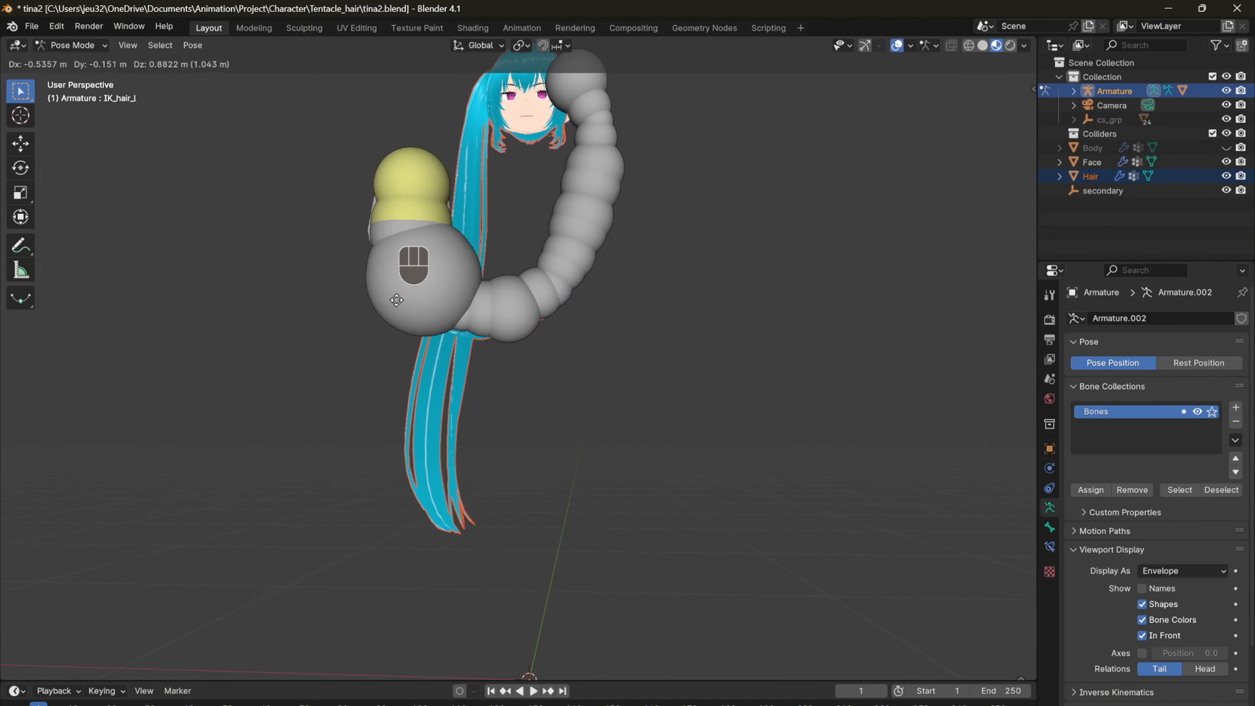
pyautogui.rightClick(420, 188)
# Step: Set the armature's viewport display to Octahedral and test moving the IK_hair_l bone again
pyautogui.click(1175, 572)
pyautogui.click(1173, 583)
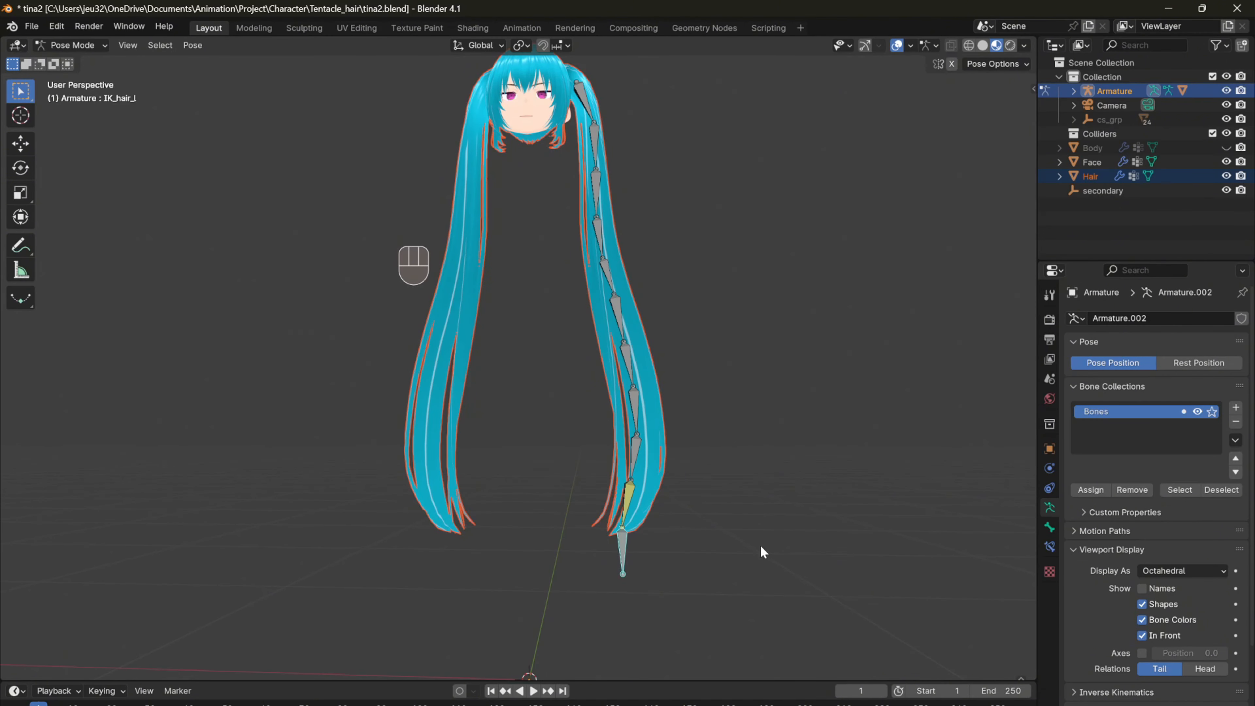
pyautogui.press('g')
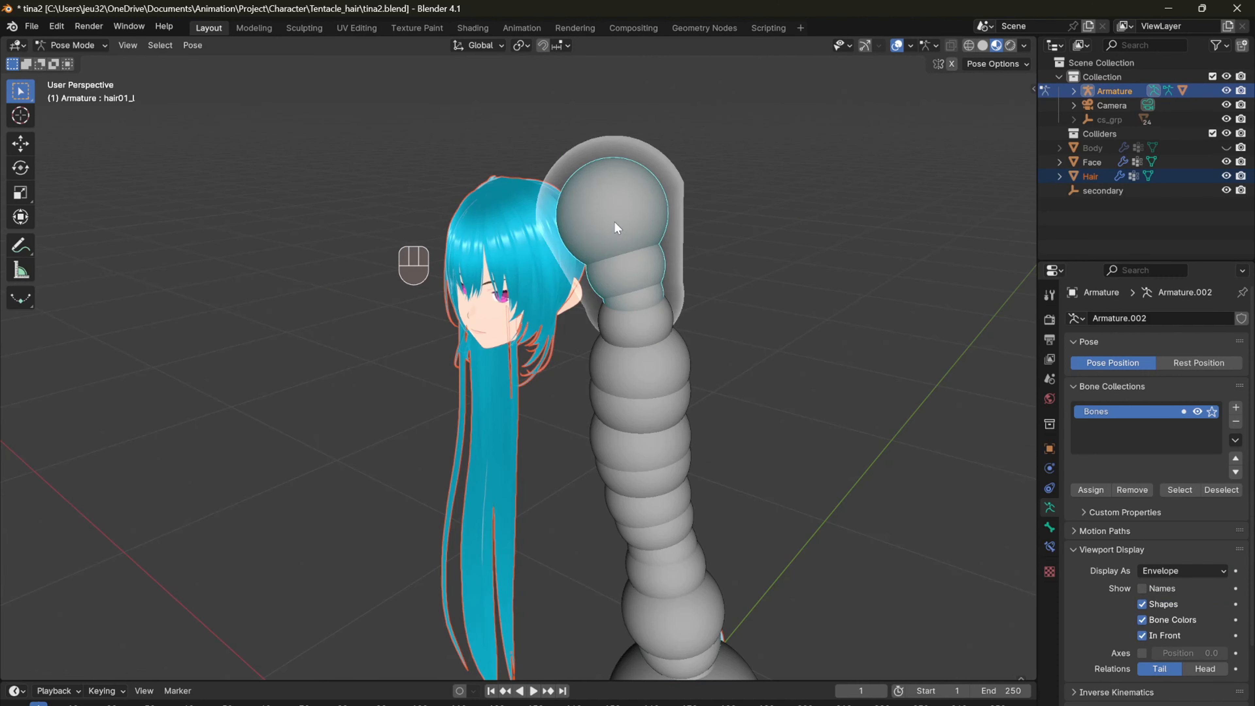
# Step: Shrink the envelope at the root of the hair01_l bone to about 0.16 and test the deformation by moving IK_hair_l
pyautogui.hotkey('ctrl', 'Tab')
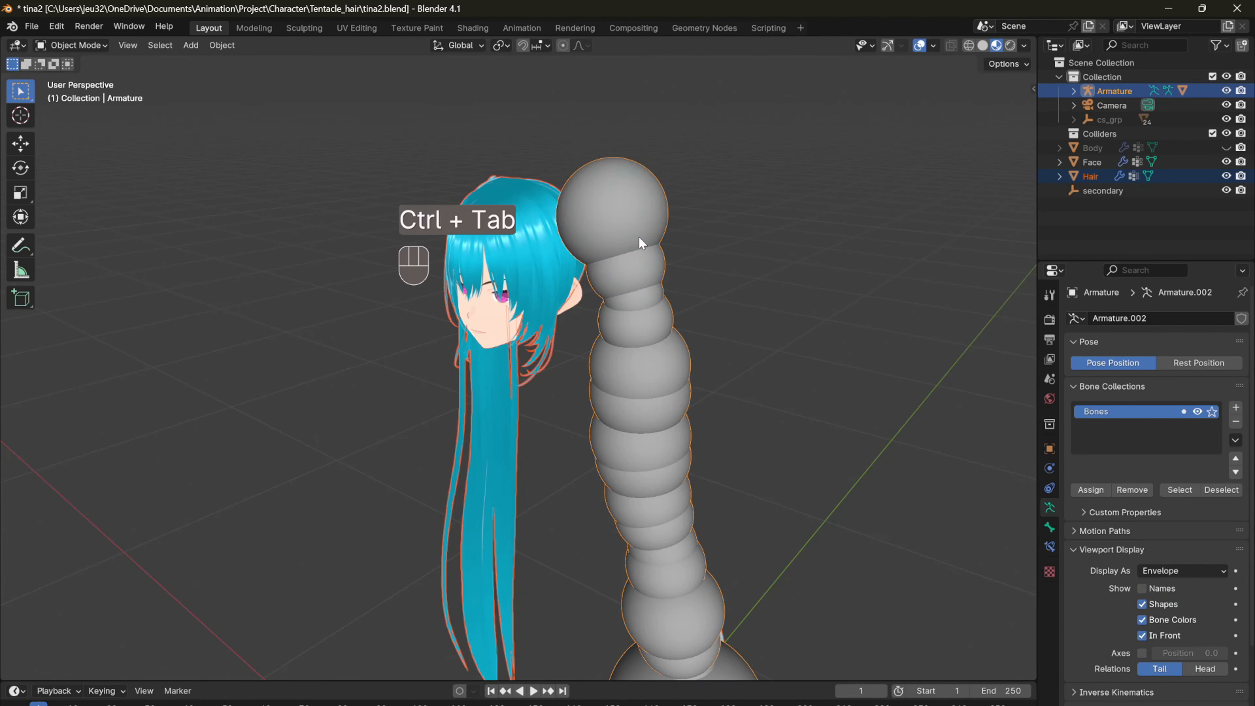
pyautogui.press('Tab')
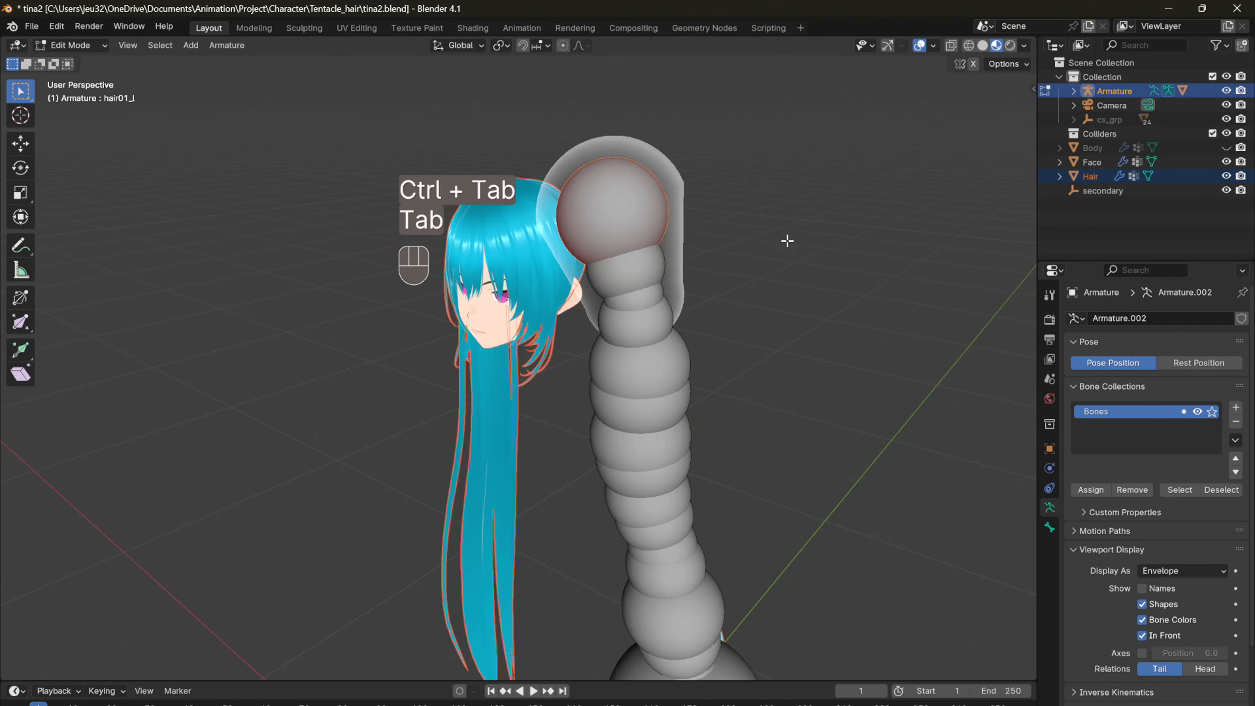
pyautogui.hotkey('alt', 's')
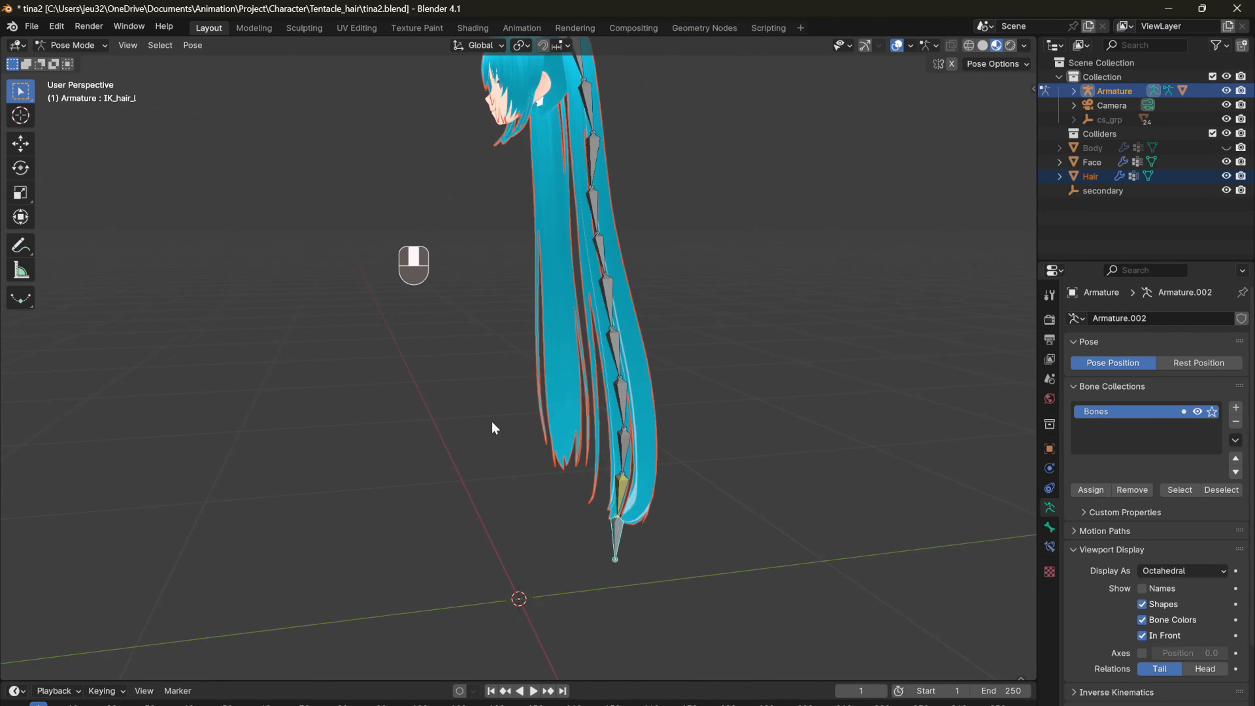
pyautogui.scroll(-5, 493, 419)
pyautogui.press('g')
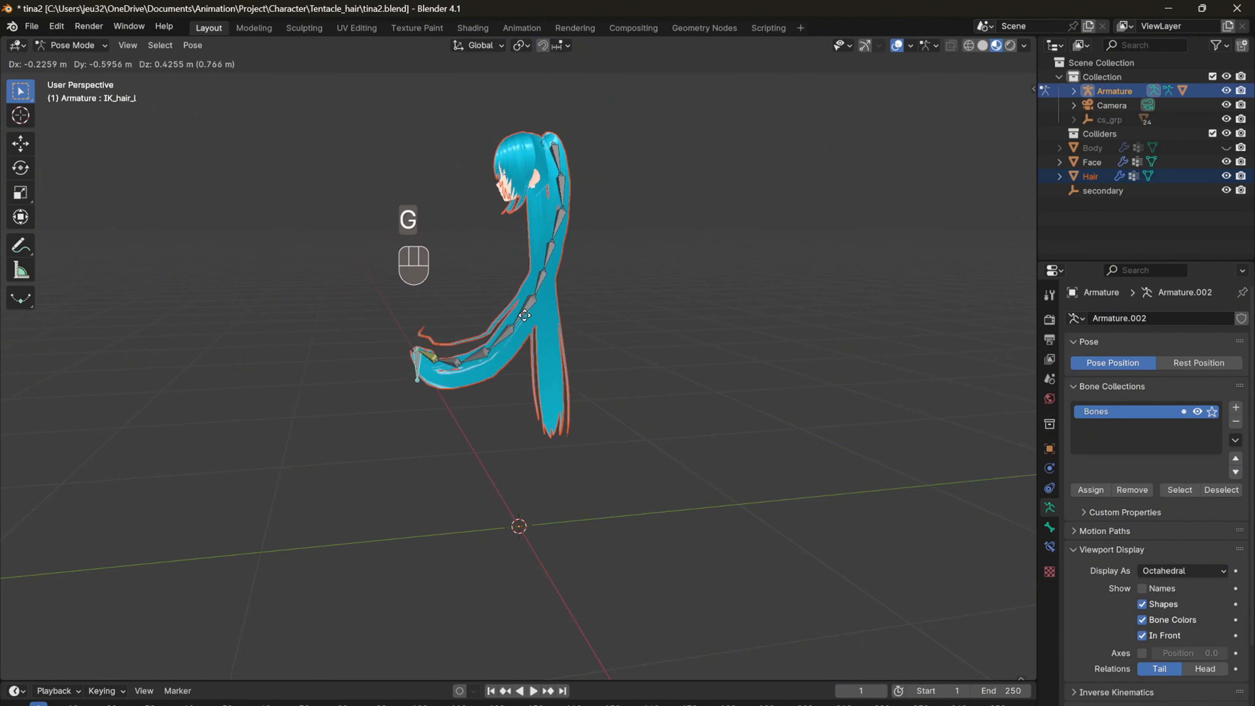
# Step: Select all left ponytail bones in Edit Mode from the front view and symmetrize them onto the right ponytail
pyautogui.press('Tab')
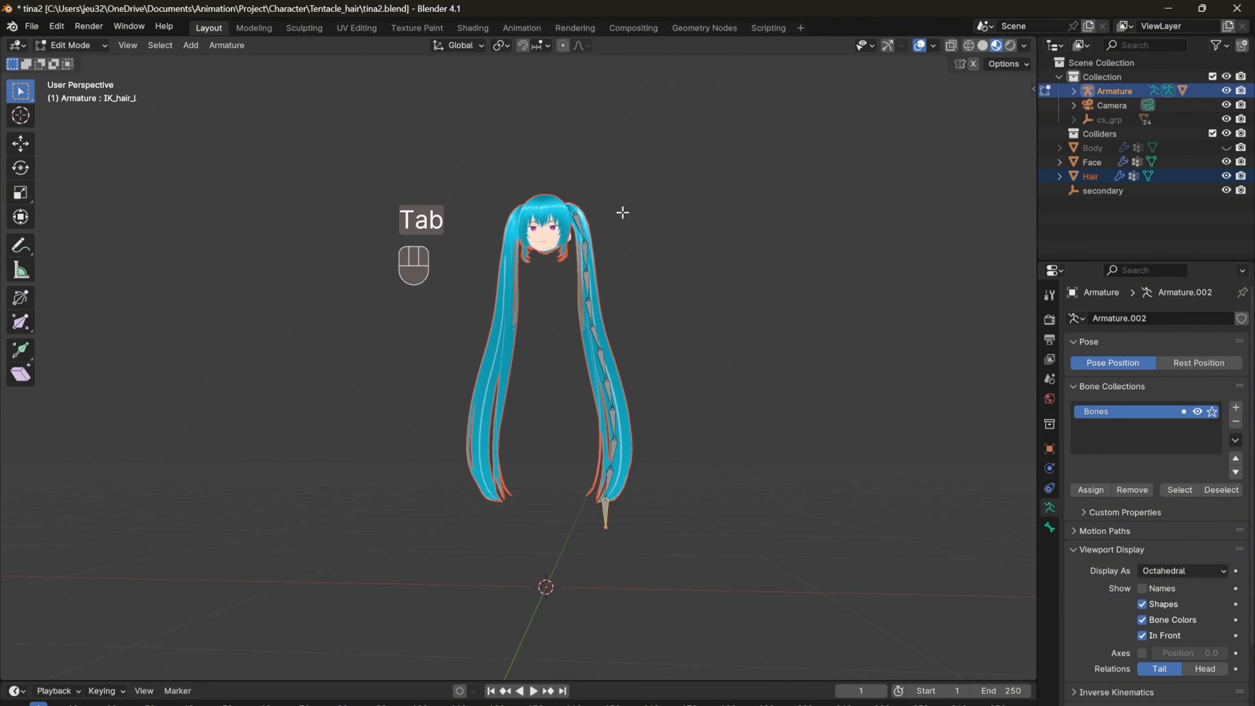
pyautogui.press('KP_1')
pyautogui.moveTo(563, 173); pyautogui.dragTo(704, 563)
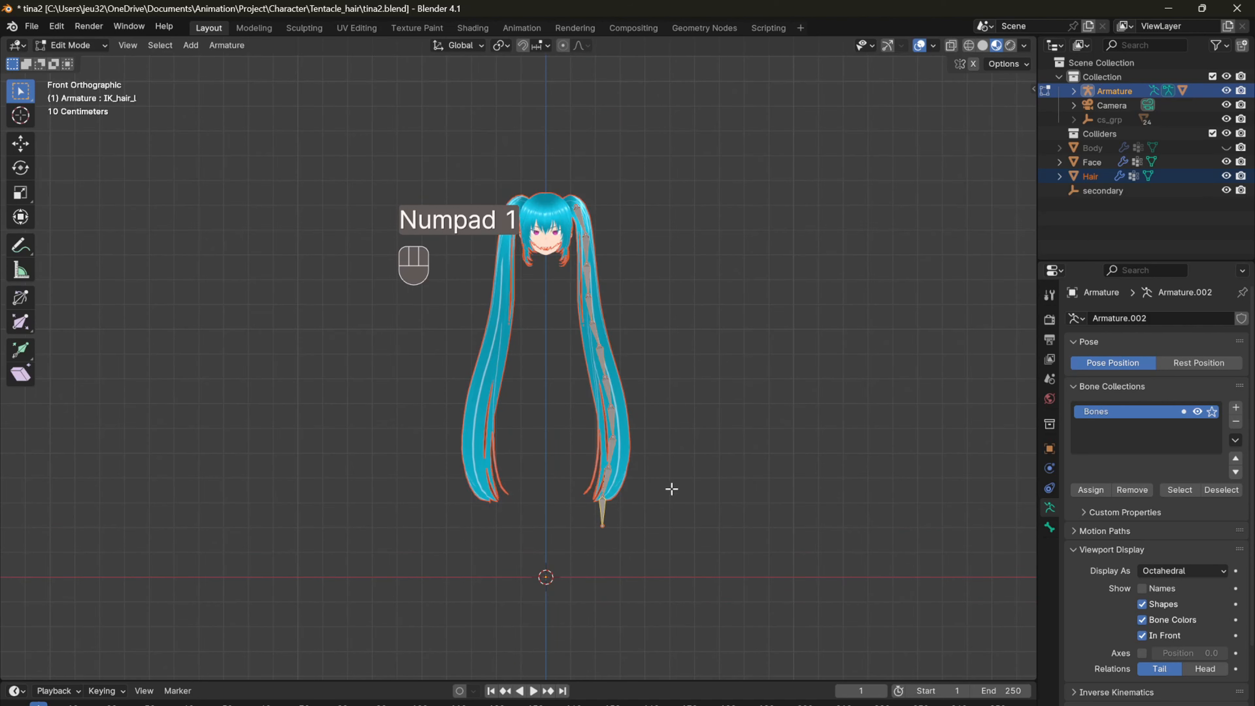
pyautogui.rightClick(639, 437)
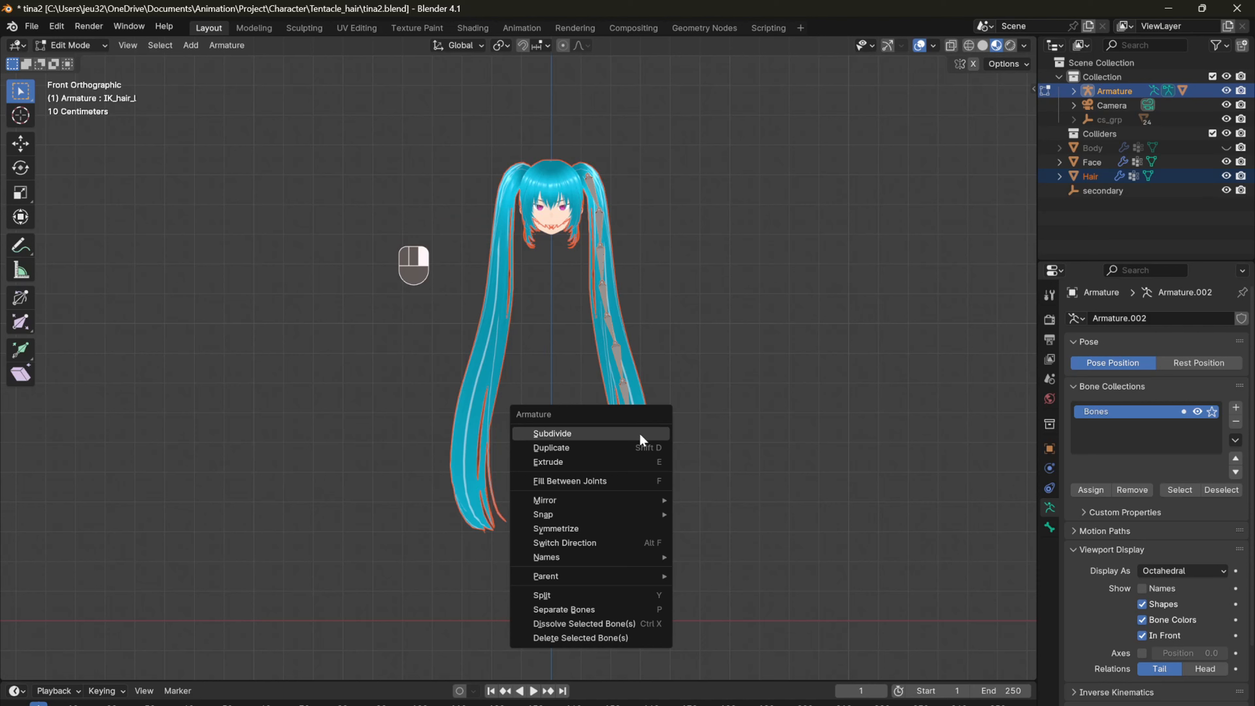
pyautogui.moveTo(635, 499)
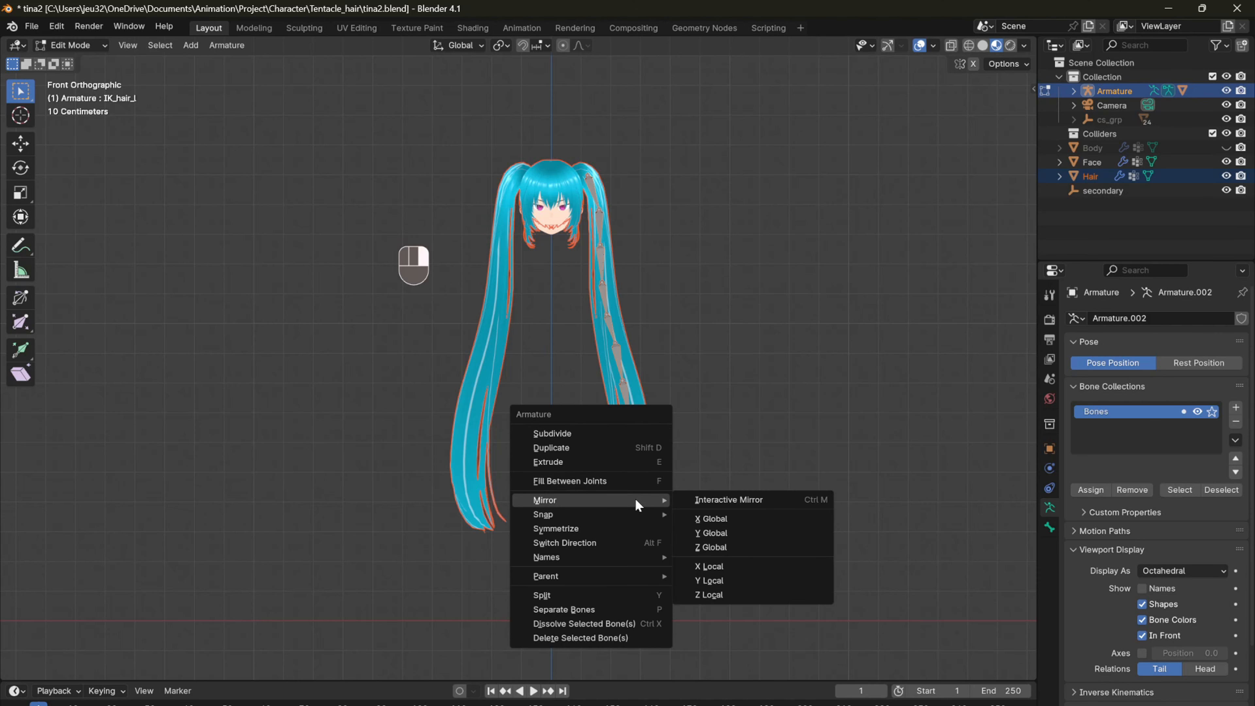
pyautogui.click(615, 526)
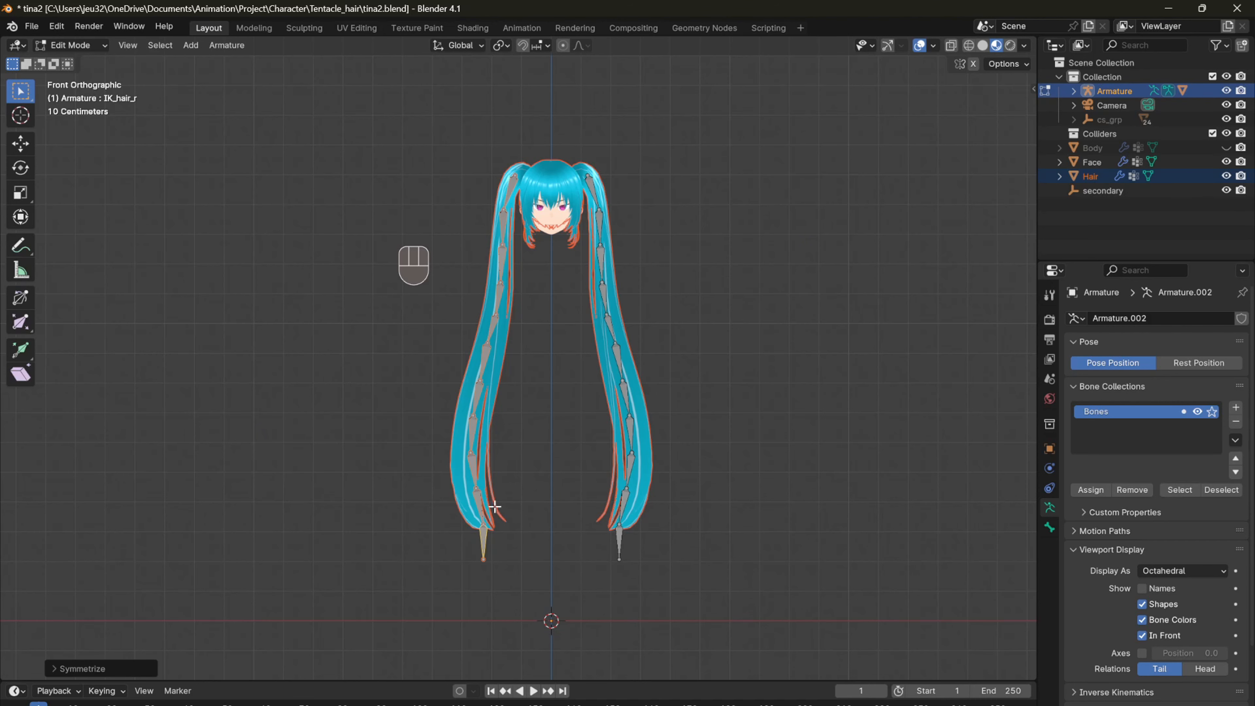
# Step: Clear the Hair mesh's parent in Object Mode and parent it to the symmetrized armature with envelope weights
pyautogui.hotkey('alt', 'p')
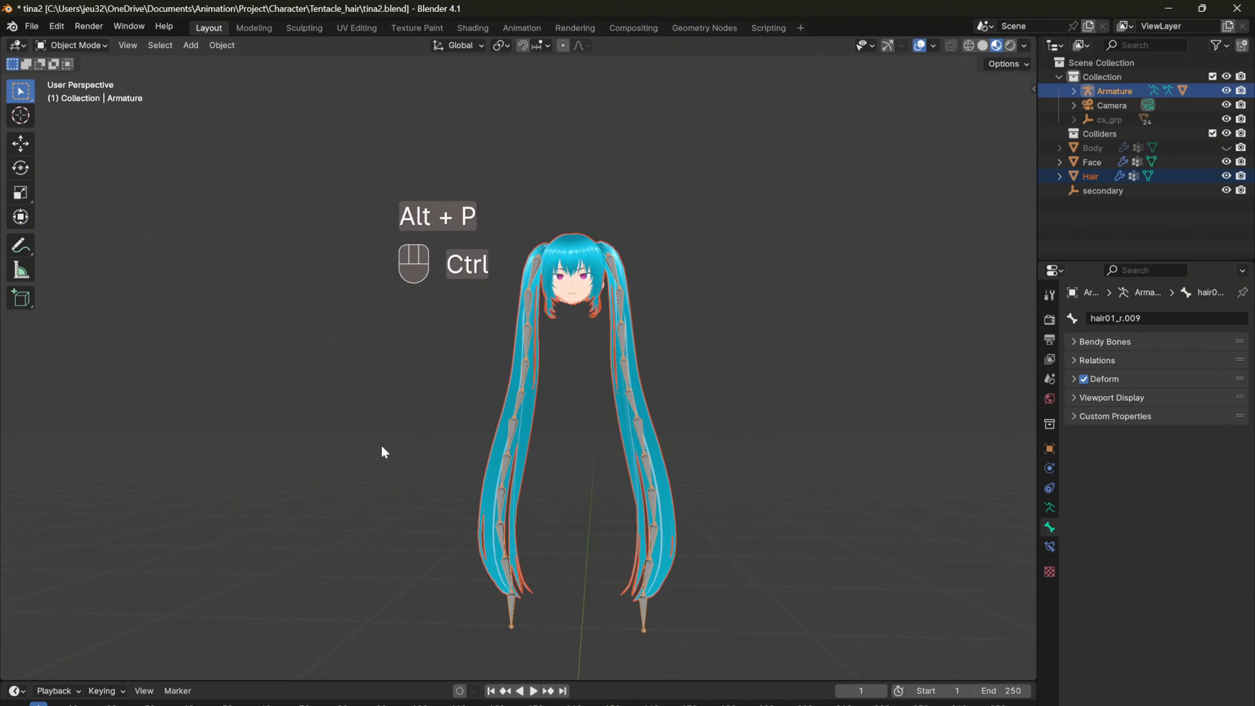
pyautogui.hotkey('ctrl', 'p')
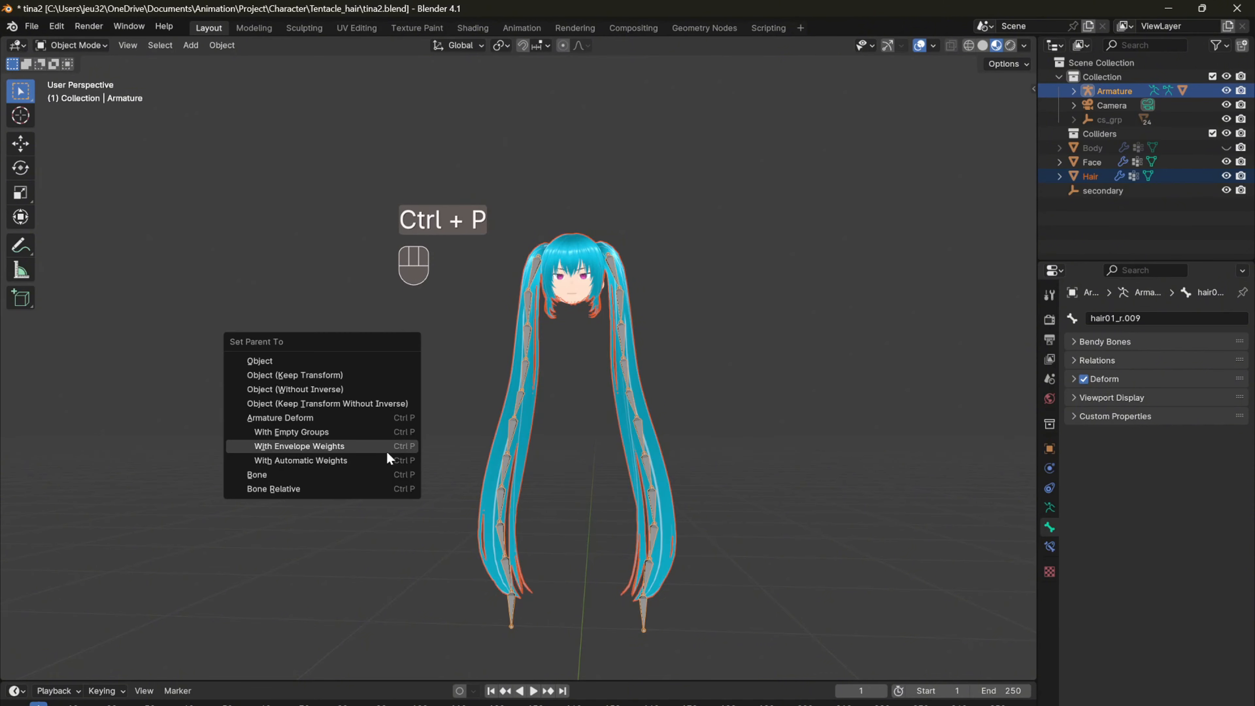
pyautogui.click(387, 459)
# Step: Test both ponytails in Pose Mode by moving the IK_hair_l and IK_hair_r bones, cancelling each move
pyautogui.press('Tab')
pyautogui.hotkey('ctrl', 'Tab')
pyautogui.press('g')
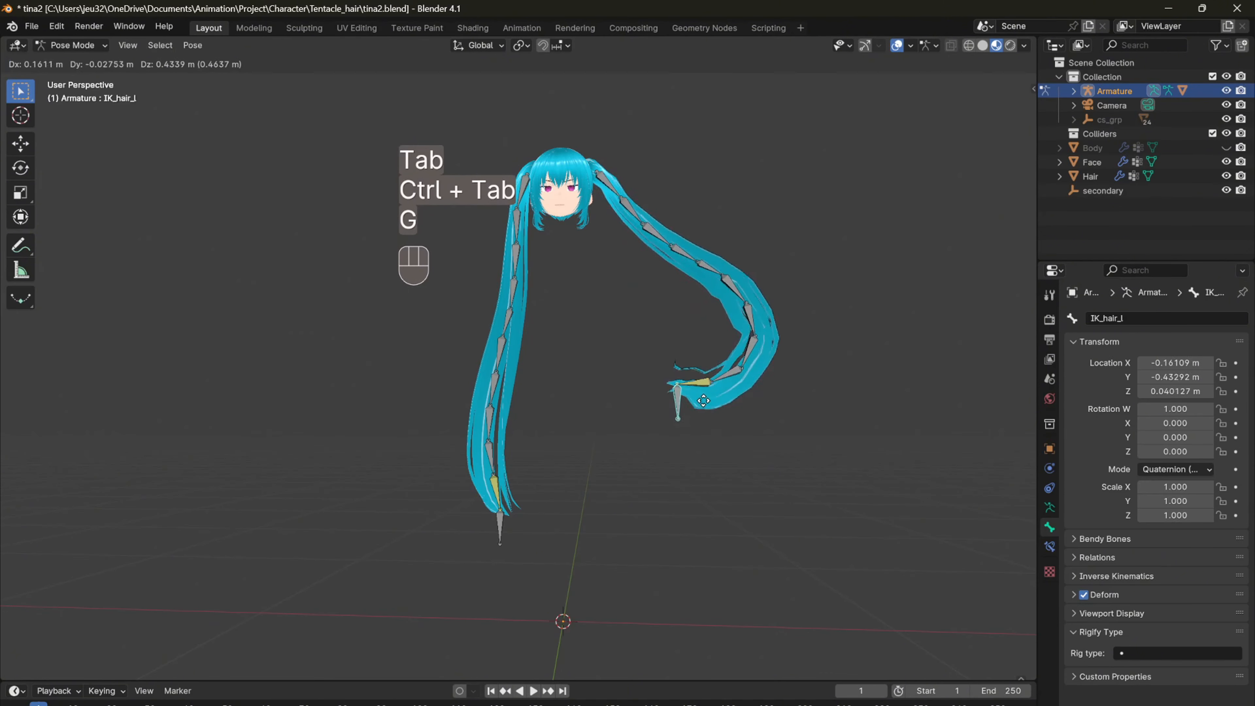
pyautogui.rightClick(703, 401)
pyautogui.press('g')
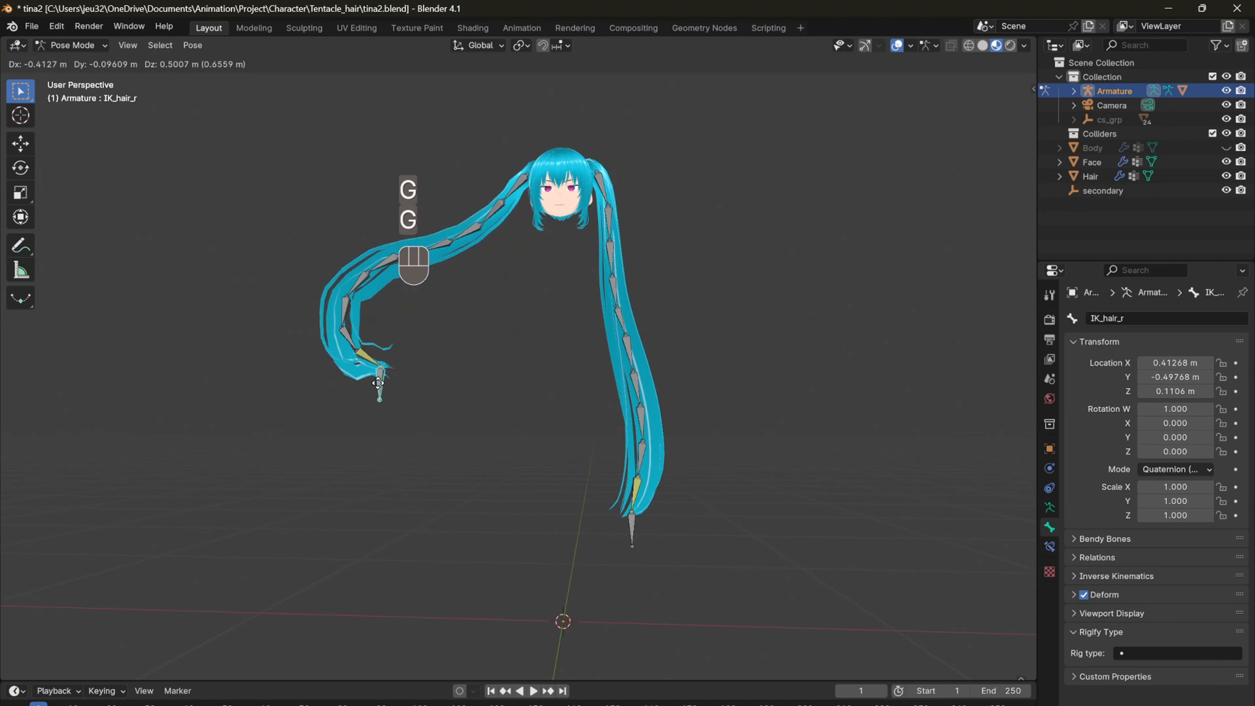
pyautogui.rightClick(698, 449)
# Step: Return to Object Mode and reveal the hidden Body mesh
pyautogui.press('Tab')
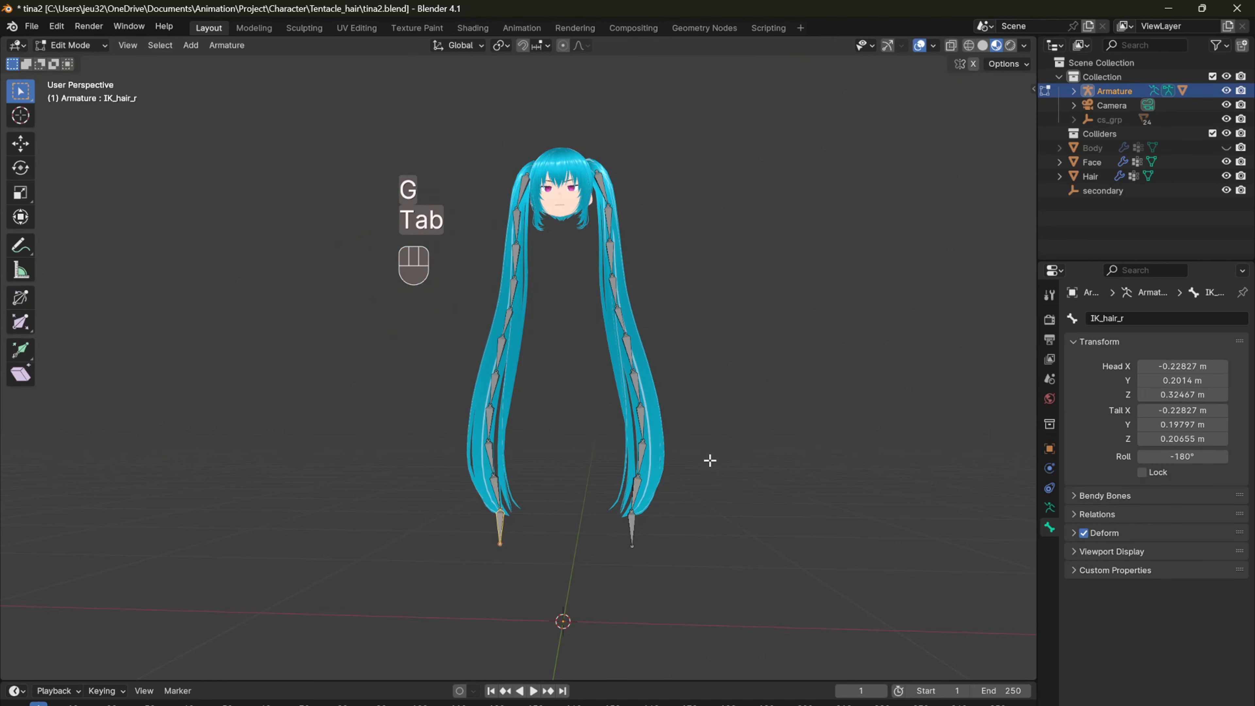
pyautogui.moveTo(626, 496); pyautogui.dragTo(613, 519, button='middle')
pyautogui.scroll(-1, 605, 522)
pyautogui.hotkey('ctrl', 'Tab')
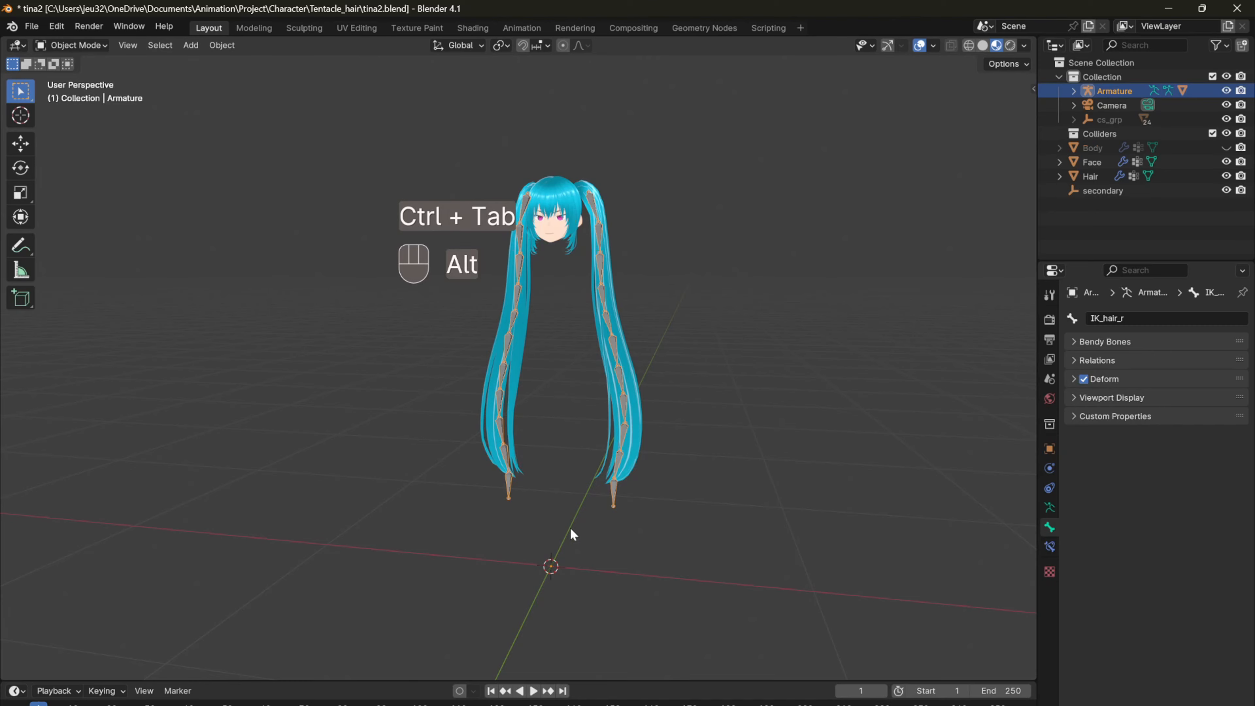
pyautogui.hotkey('alt', 'h')
pyautogui.moveTo(663, 459); pyautogui.dragTo(573, 500, button='middle')
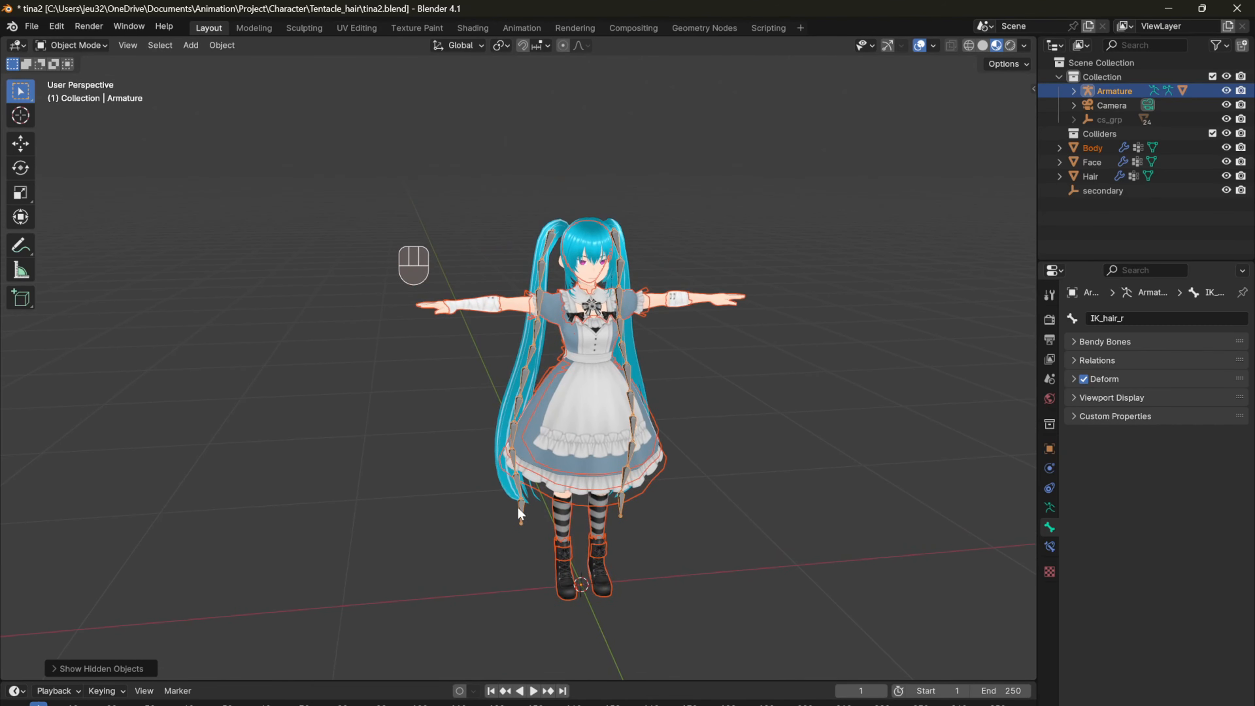
# Step: Switch the armature to Pose Mode and move the IK_hair_r bone to swing the right ponytail out from the body
pyautogui.hotkey('ctrl', 'Tab')
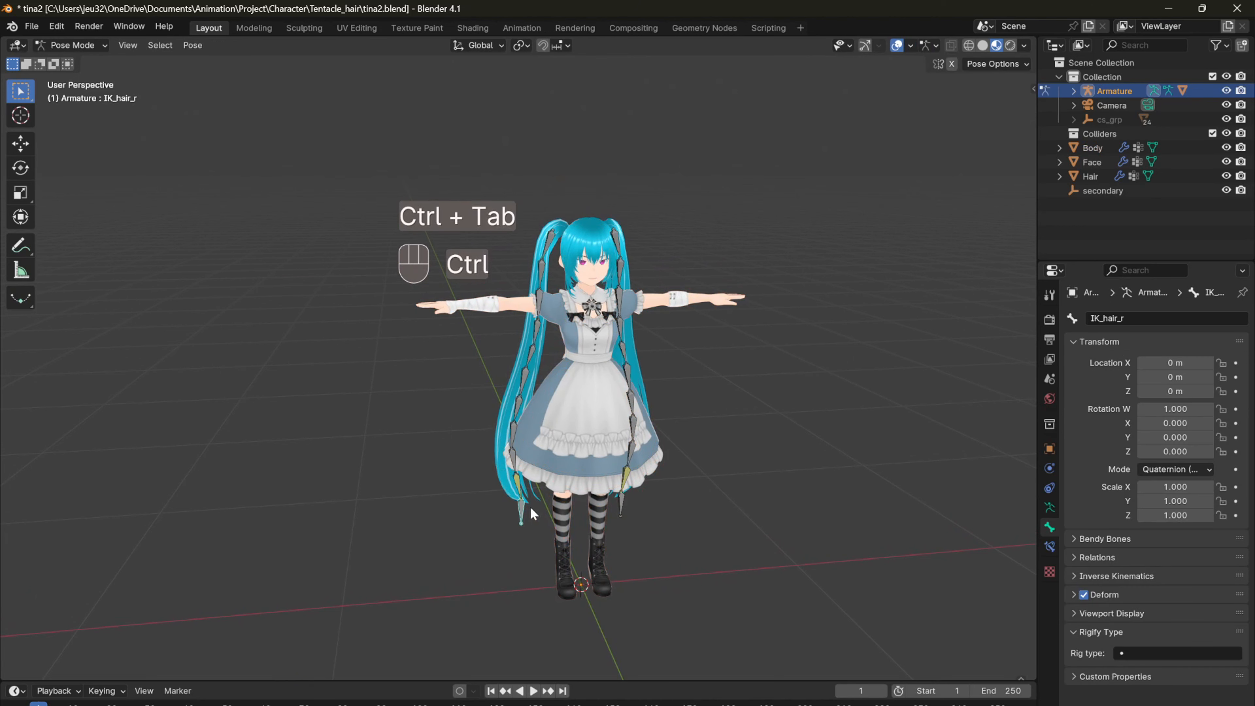
pyautogui.moveTo(538, 511); pyautogui.dragTo(640, 508, button='middle')
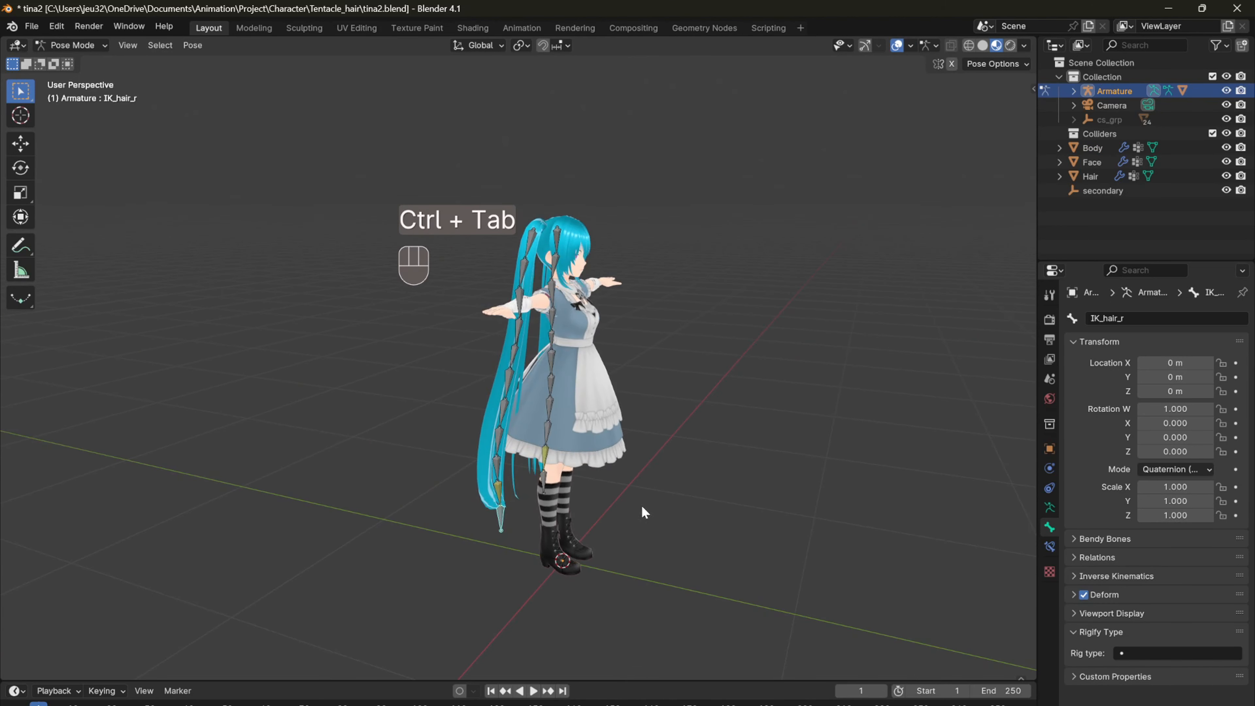
pyautogui.press('g')
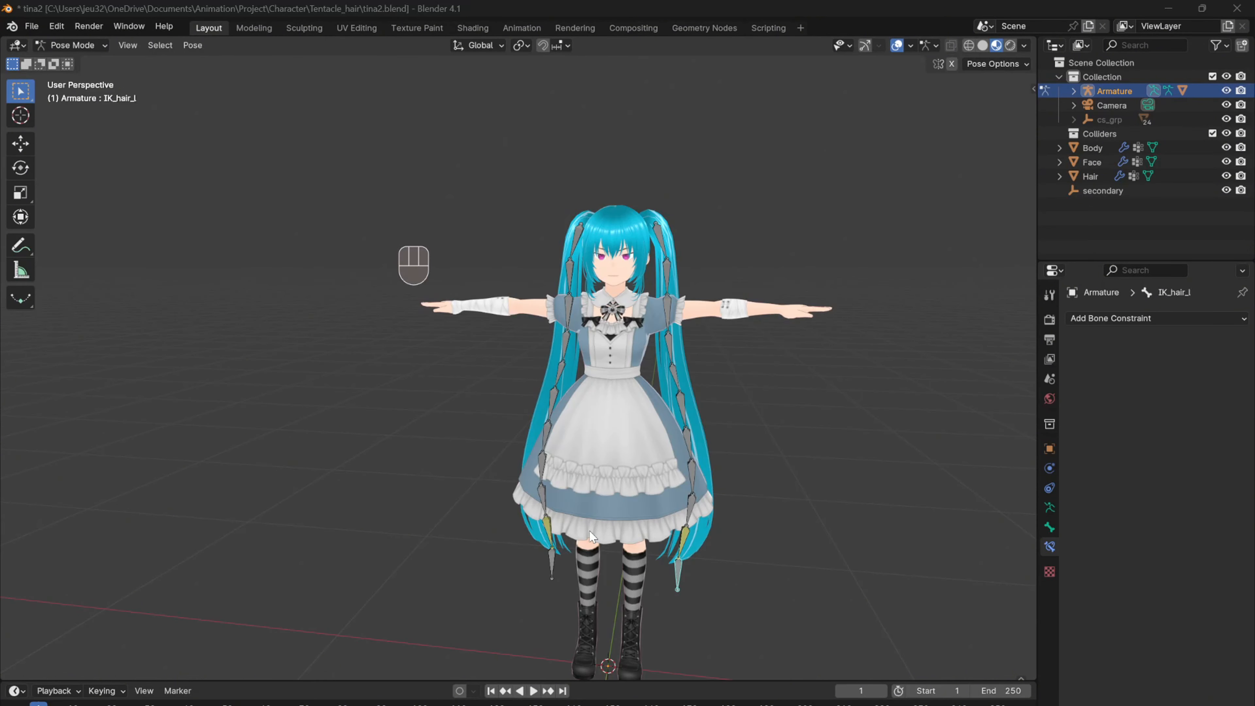
pyautogui.keyDown('shift'); pyautogui.moveTo(589, 530); pyautogui.dragTo(650, 457, button='middle'); pyautogui.keyUp('shift')
pyautogui.press('g')
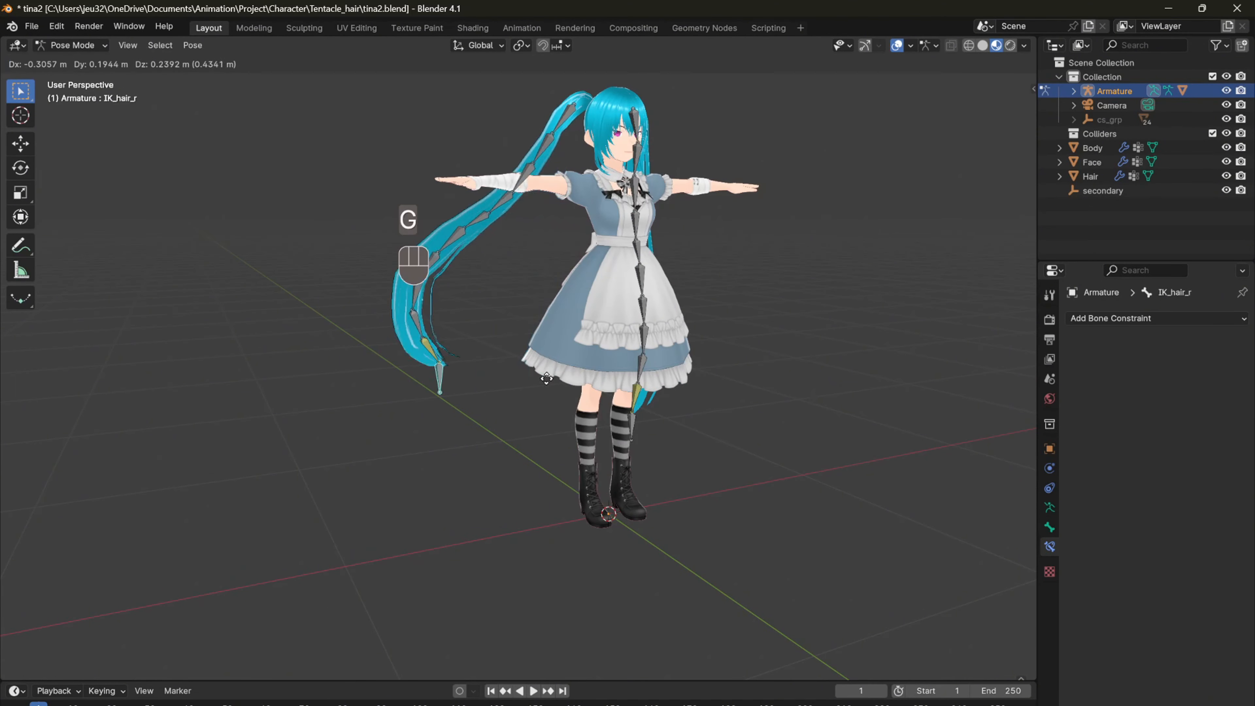
pyautogui.click(598, 308)
pyautogui.moveTo(598, 308); pyautogui.dragTo(541, 296, button='middle')
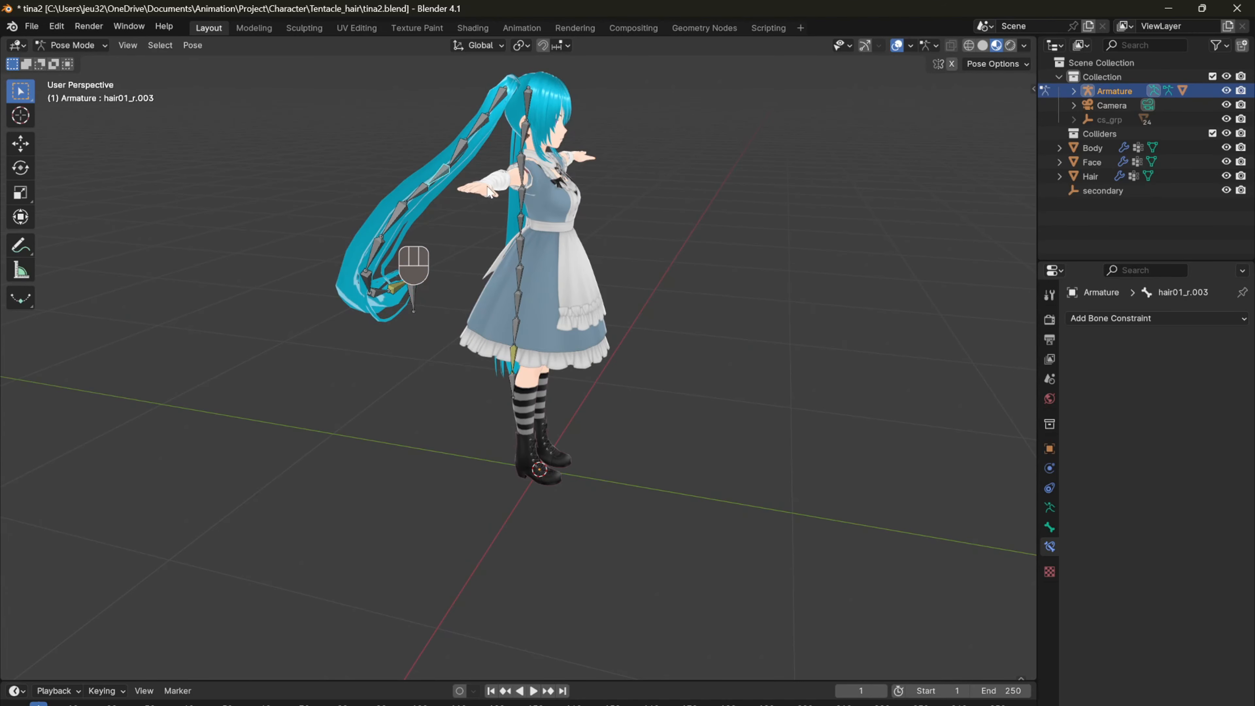
# Step: Rotate the hair01_r.003 bone and try a trackball rotation of hair01_r.005 in the right ponytail
pyautogui.press('r')
pyautogui.click(532, 210)
pyautogui.moveTo(532, 210); pyautogui.dragTo(647, 213, button='middle')
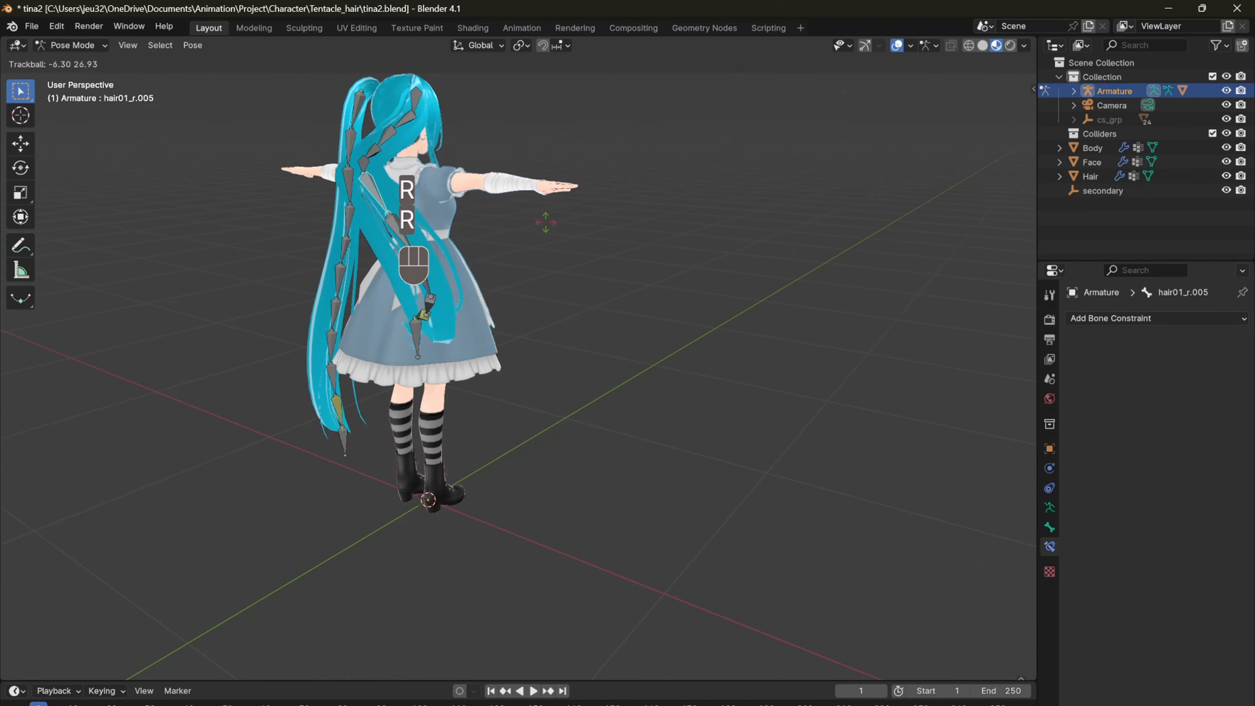
pyautogui.rightClick(546, 221)
pyautogui.moveTo(544, 220); pyautogui.dragTo(429, 223, button='middle')
# Step: Move the IK_hair_r bone above the character's head to raise the right ponytail
pyautogui.click(401, 304)
pyautogui.moveTo(428, 296); pyautogui.dragTo(546, 498, button='middle')
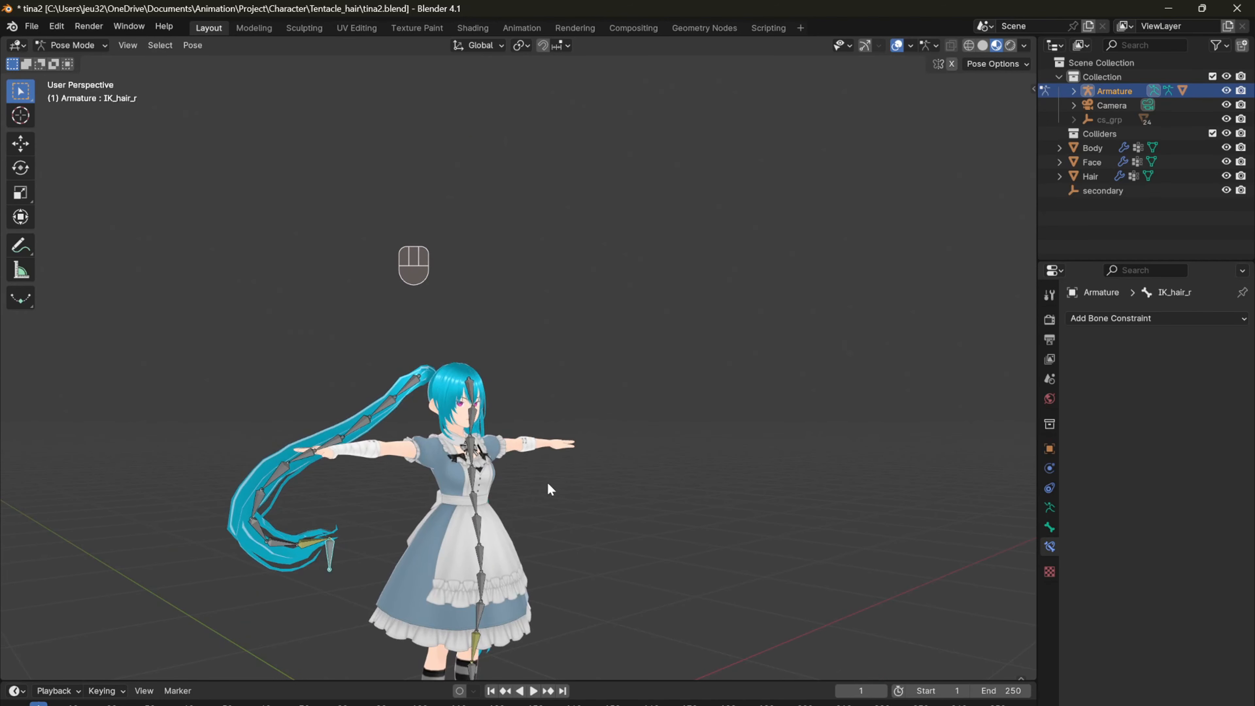
pyautogui.press('g')
pyautogui.click(604, 105)
# Step: Rotate the hair01_r.004 bone to open up the curl in the raised right ponytail
pyautogui.click(364, 300)
pyautogui.press('r')
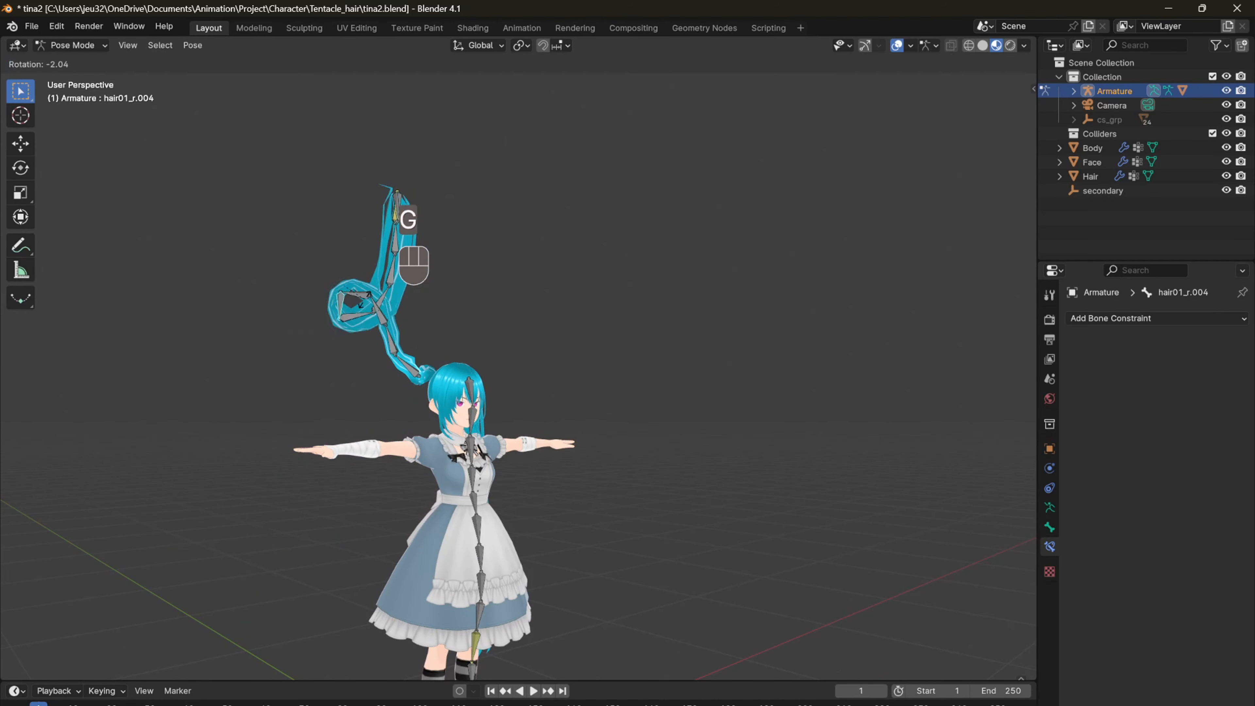
pyautogui.press('g')
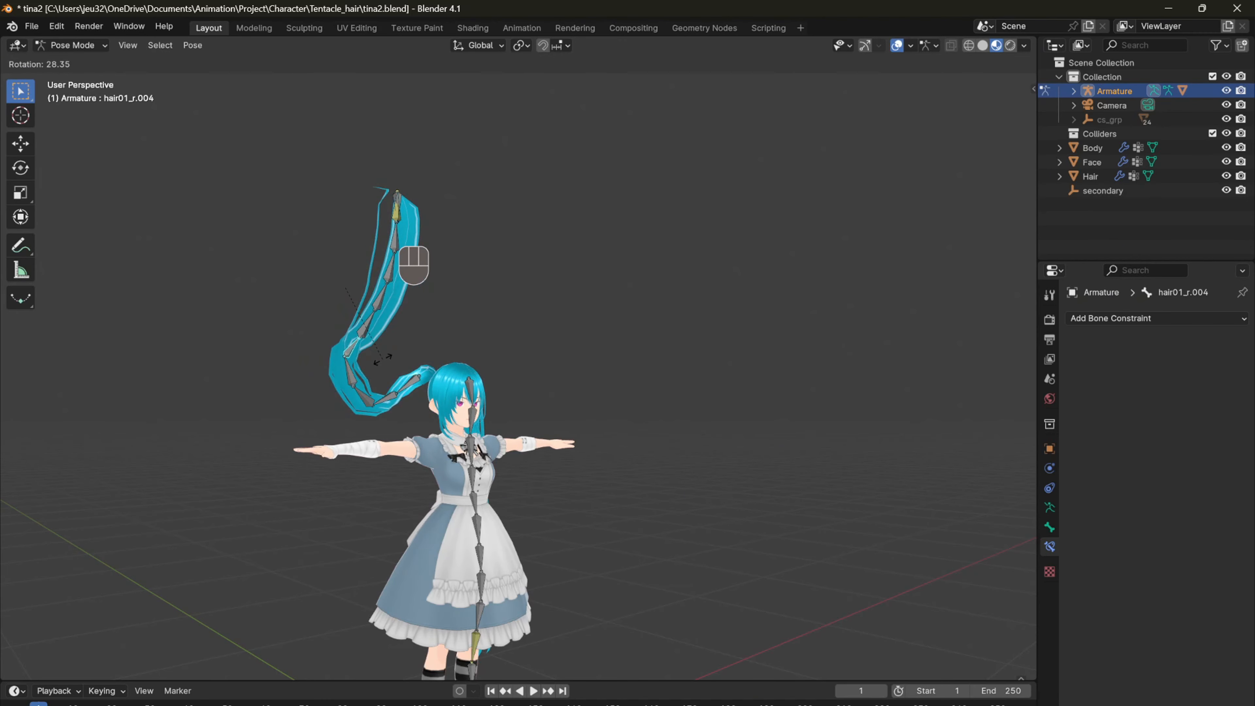
pyautogui.click(368, 360)
pyautogui.moveTo(368, 360); pyautogui.dragTo(345, 365, button='middle')
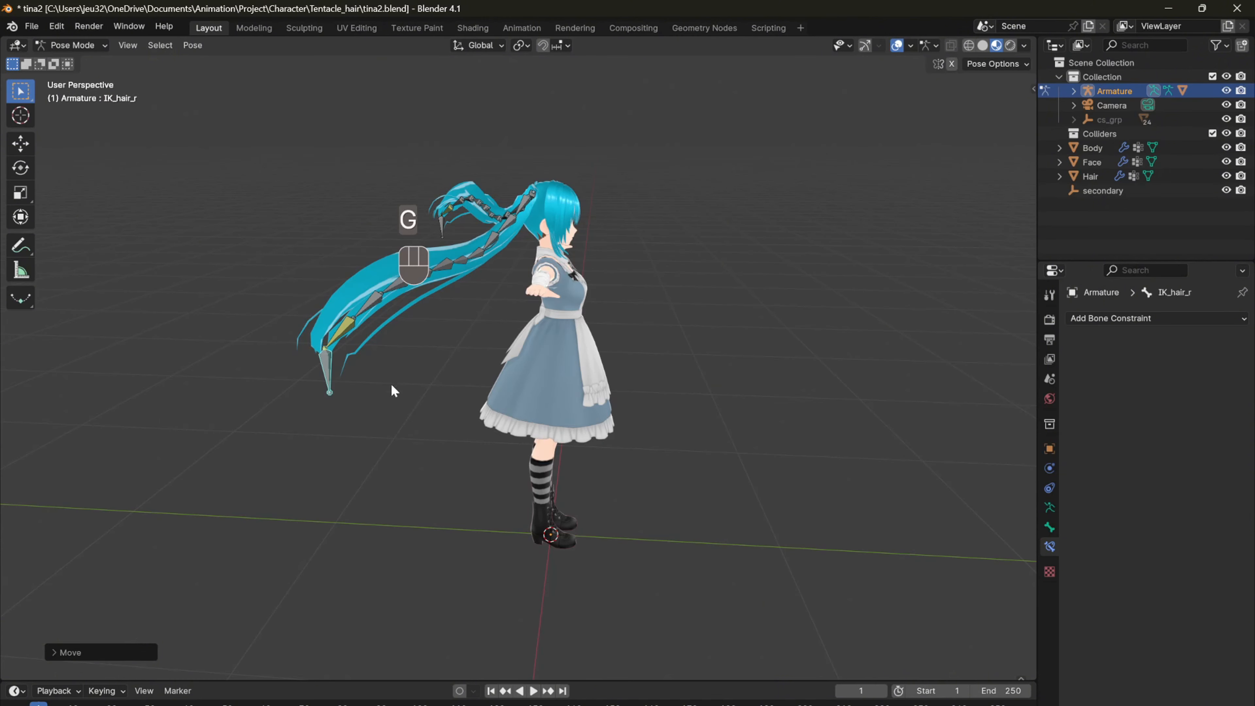
# Step: Move the IK_hair_r bone forward past the character's face at frame 20
pyautogui.press('g')
pyautogui.click(828, 330)
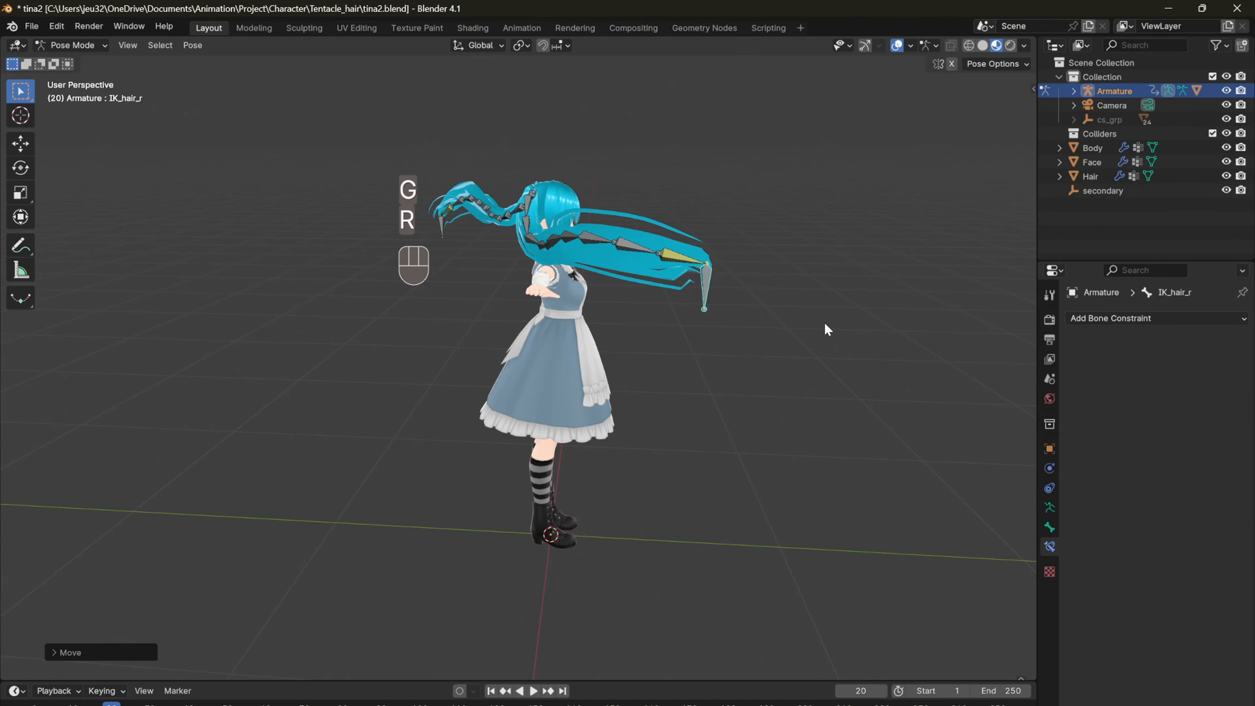
pyautogui.moveTo(741, 247); pyautogui.dragTo(457, 505, button='middle')
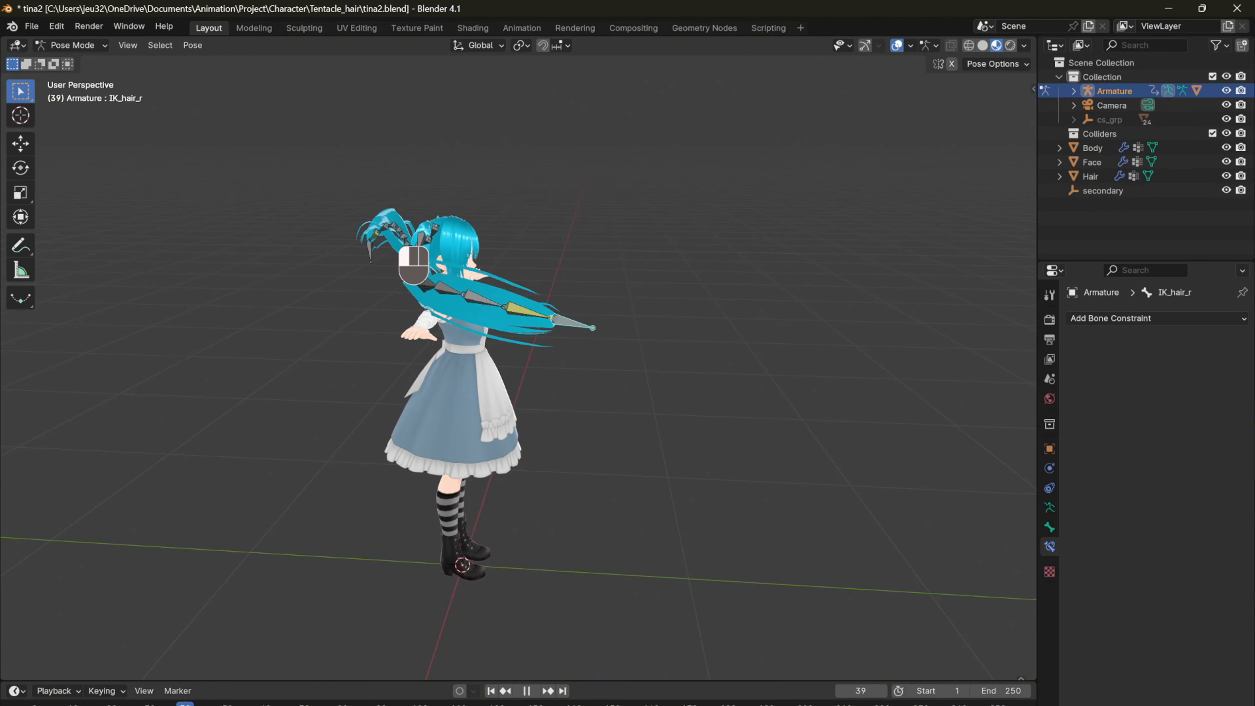
# Step: Move and rotate the IK_hair_r bone for the following pose of the swing and insert a keyframe
pyautogui.press('g')
pyautogui.click(488, 493)
pyautogui.press('r')
pyautogui.press('i')
# Step: Return to frame 0 and play back the right ponytail's animation
pyautogui.click(36, 704)
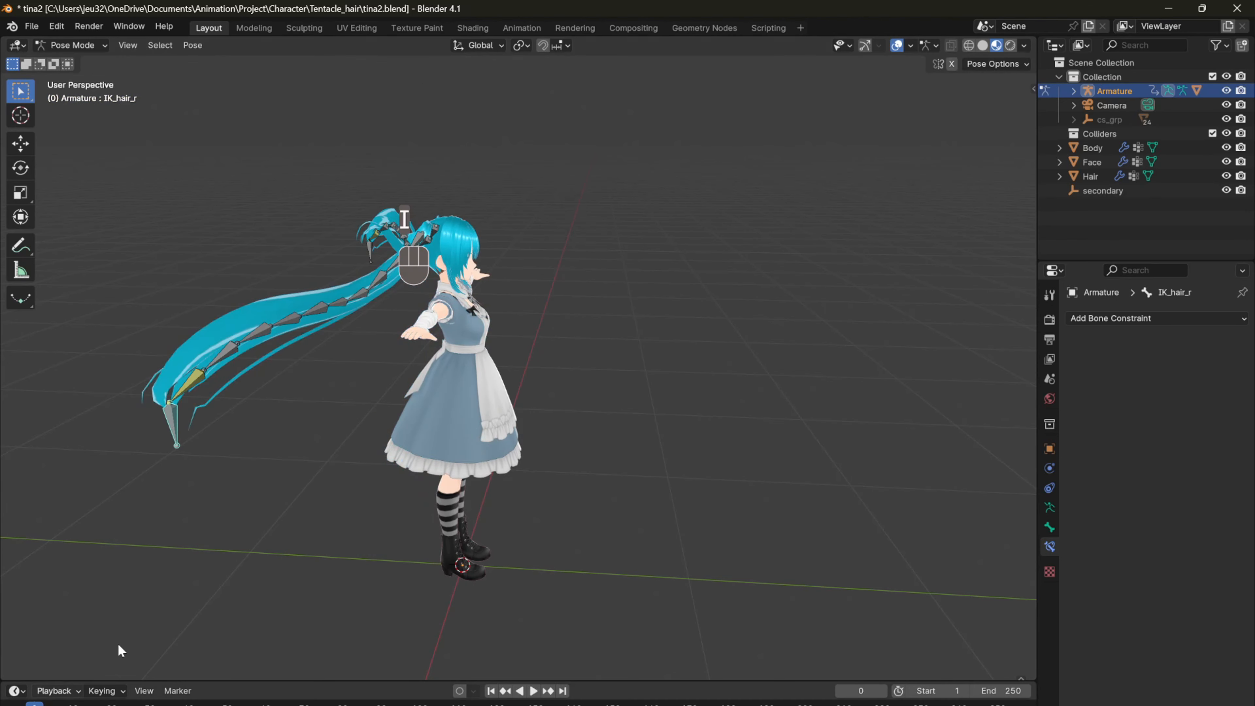
pyautogui.moveTo(469, 452); pyautogui.dragTo(361, 461, button='middle')
pyautogui.press('space')
# Step: Move and rotate the IK_hair_r bone at frame 51 and preview the ponytail's motion
pyautogui.press('space')
pyautogui.press('g')
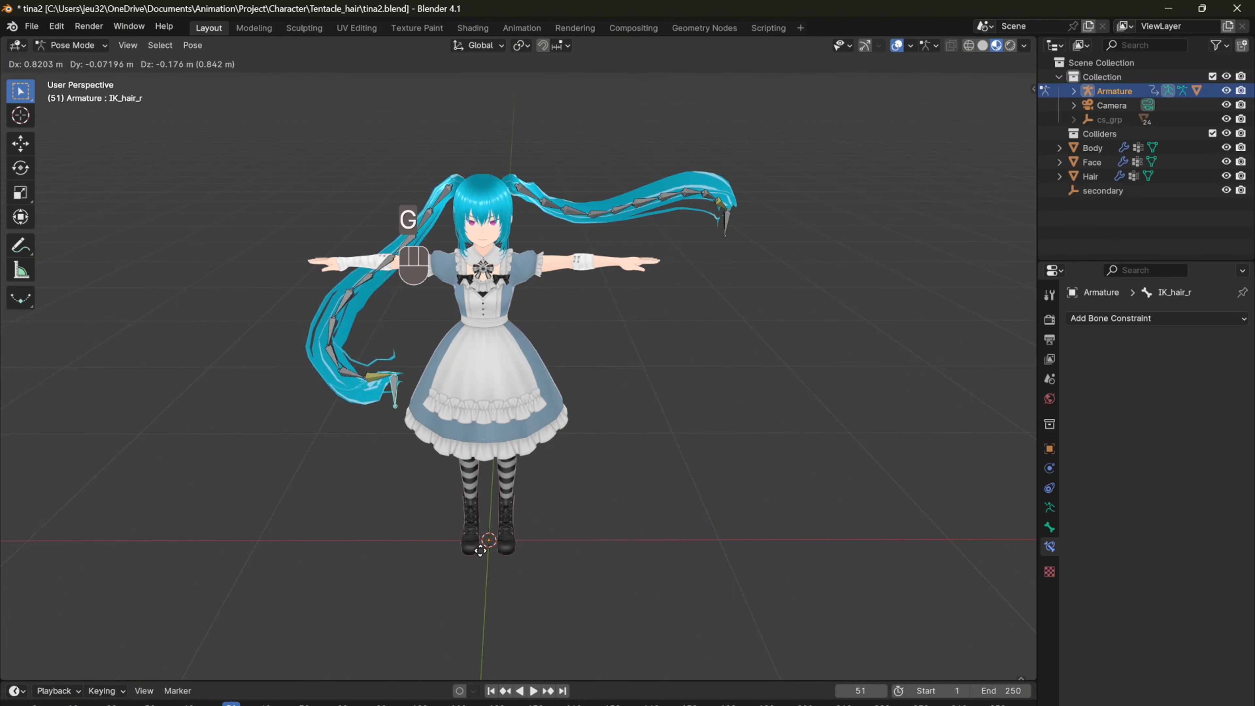
pyautogui.press('r')
pyautogui.click(493, 286)
# Step: Reposition the IK_hair_r bone for another pose of the swing and play the animation from frame 0
pyautogui.press('space')
pyautogui.press('space')
pyautogui.moveTo(485, 363); pyautogui.dragTo(498, 342, button='middle')
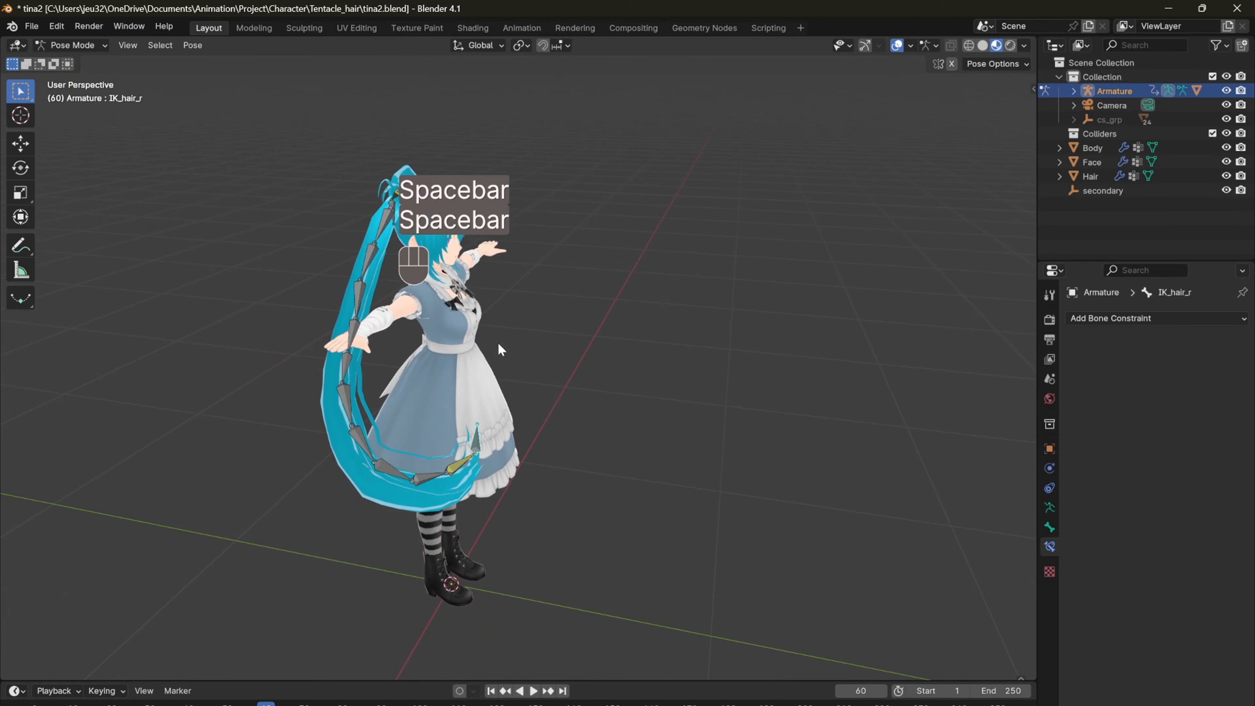
pyautogui.press('space')
pyautogui.press('g')
pyautogui.click(613, 322)
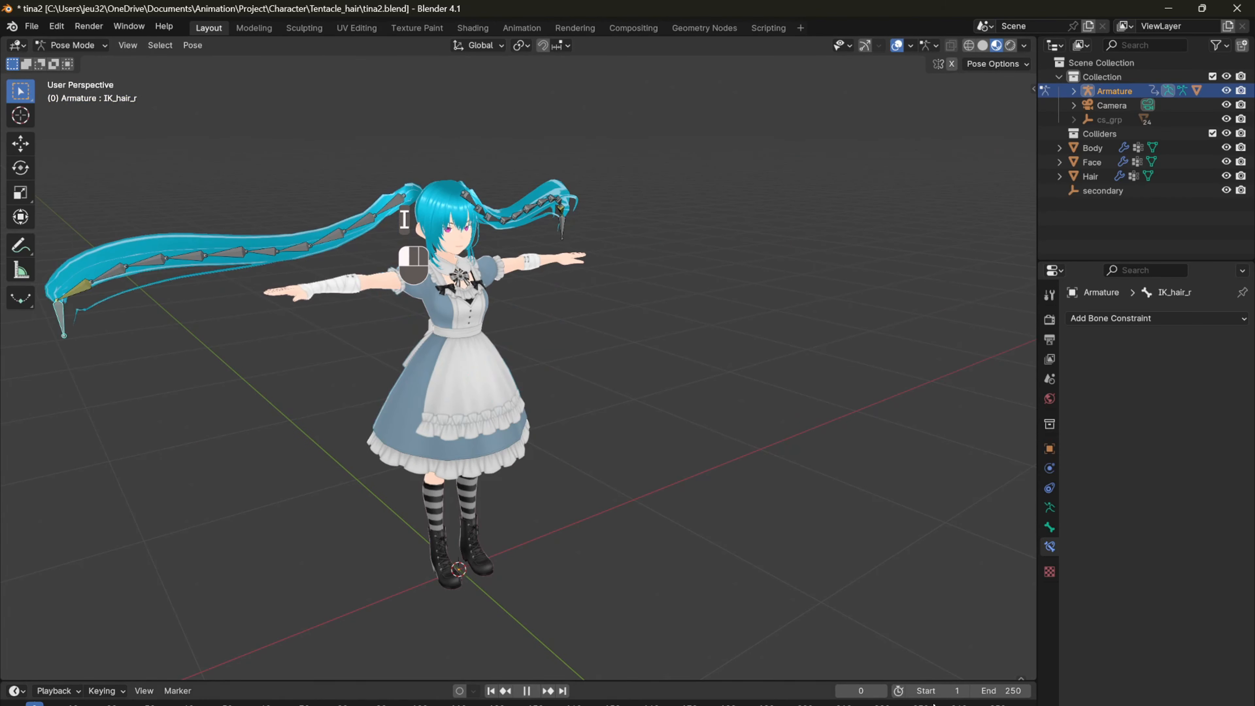
pyautogui.press('space')
pyautogui.keyDown('shift'); pyautogui.moveTo(659, 398); pyautogui.dragTo(709, 460, button='middle'); pyautogui.keyUp('shift')
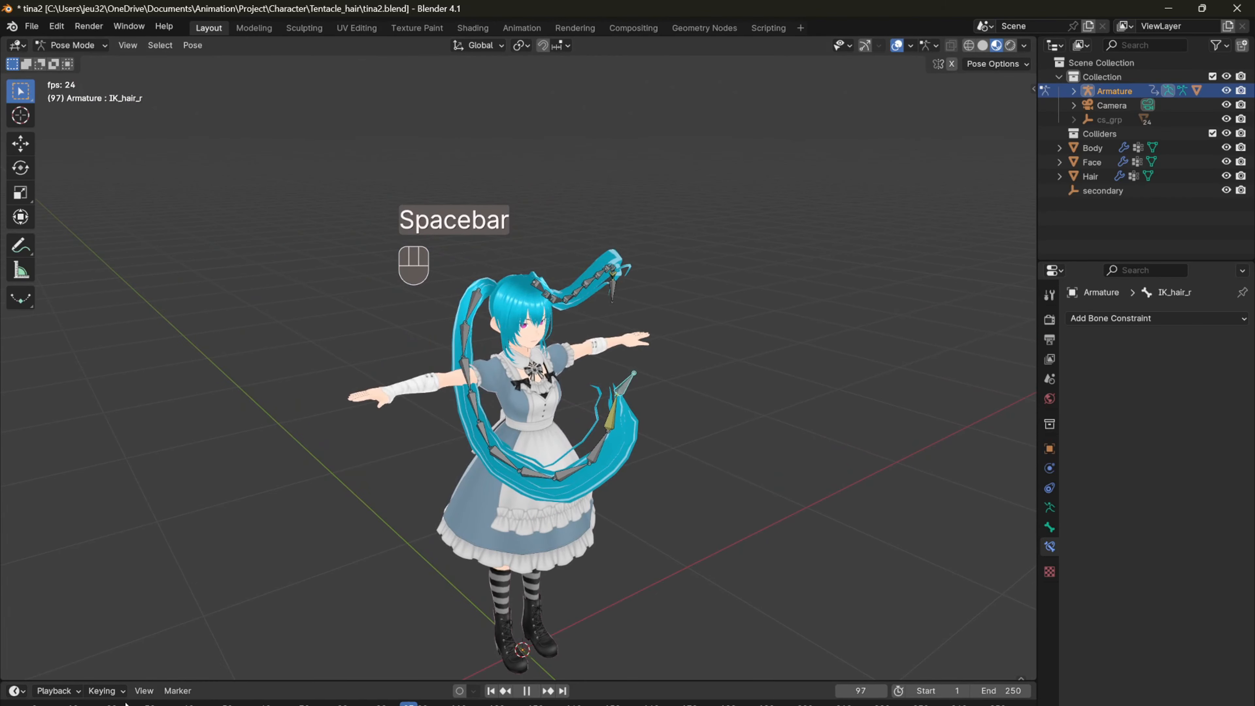